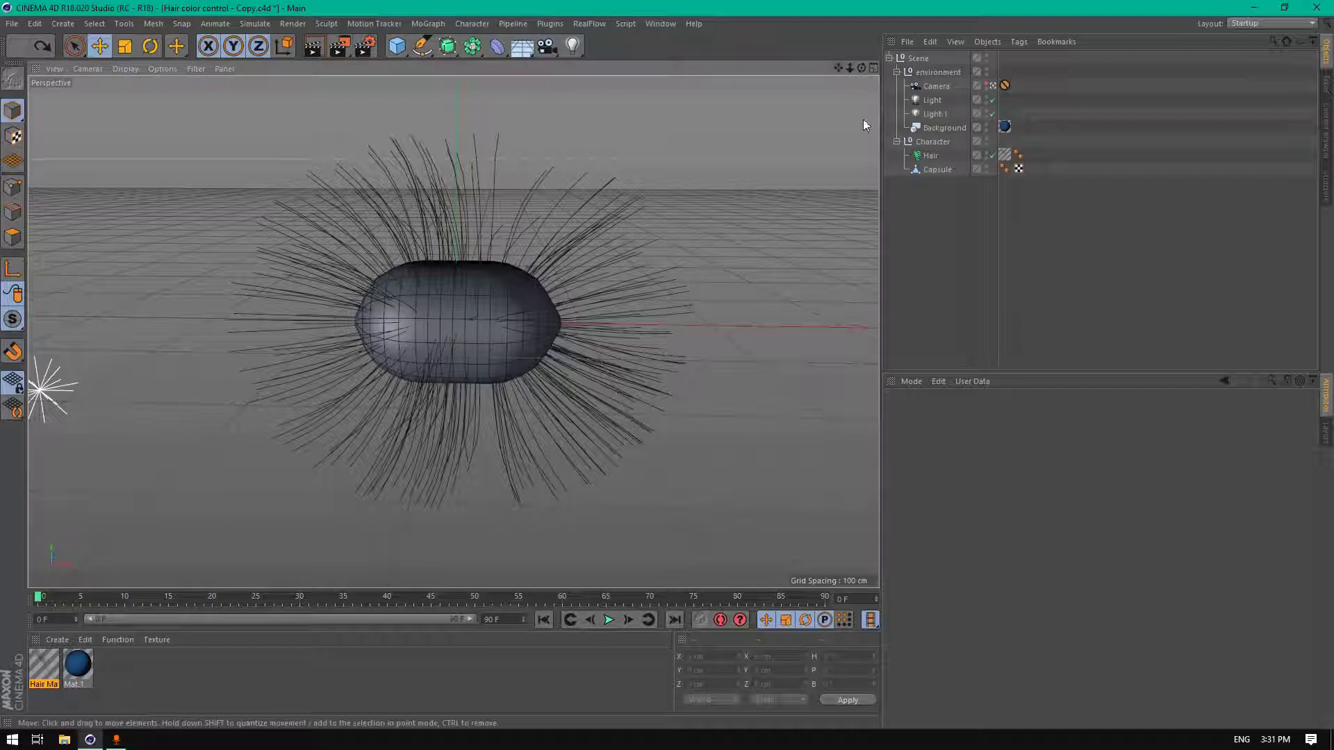
left_click_drag(862, 67, 737, 70)
left_click_drag(453, 331, 453, 280)
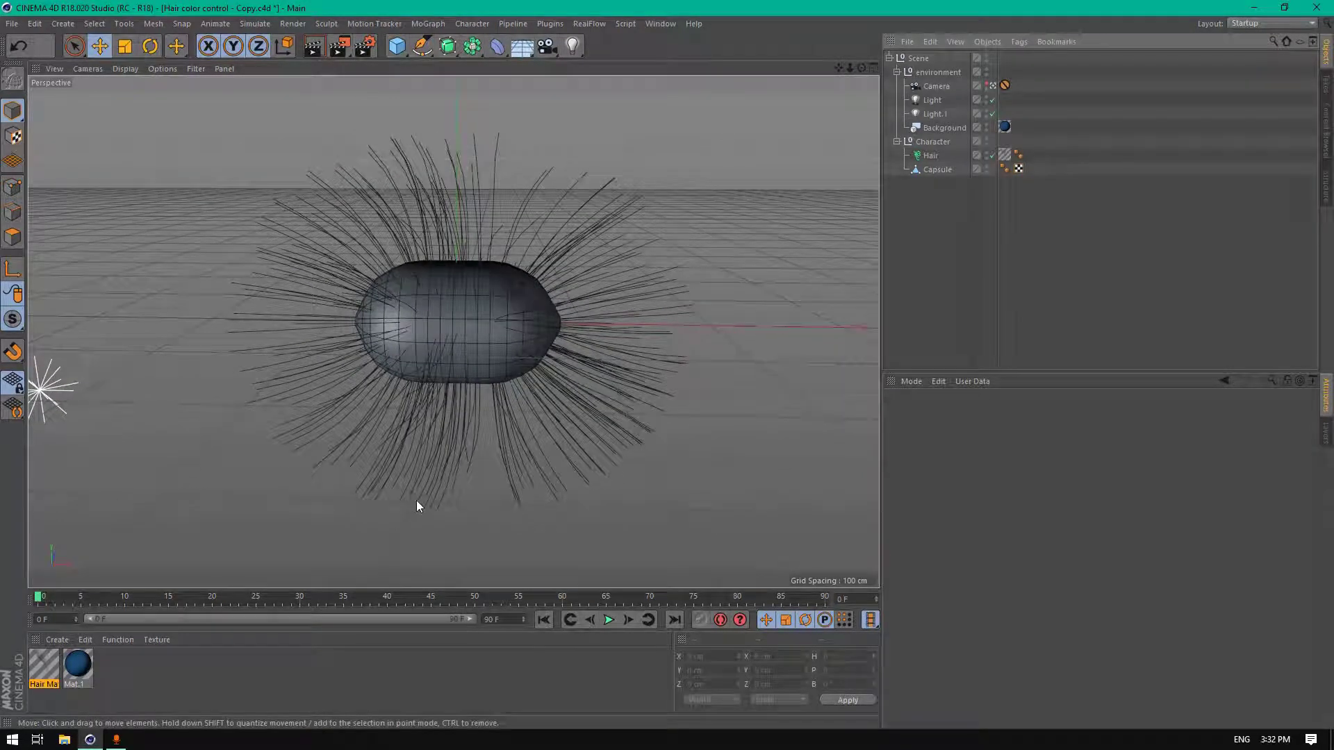
Examine the hair material's channels, including Specular, Thickness, Length, Scale and Kink, and close the material
double_click(43, 666)
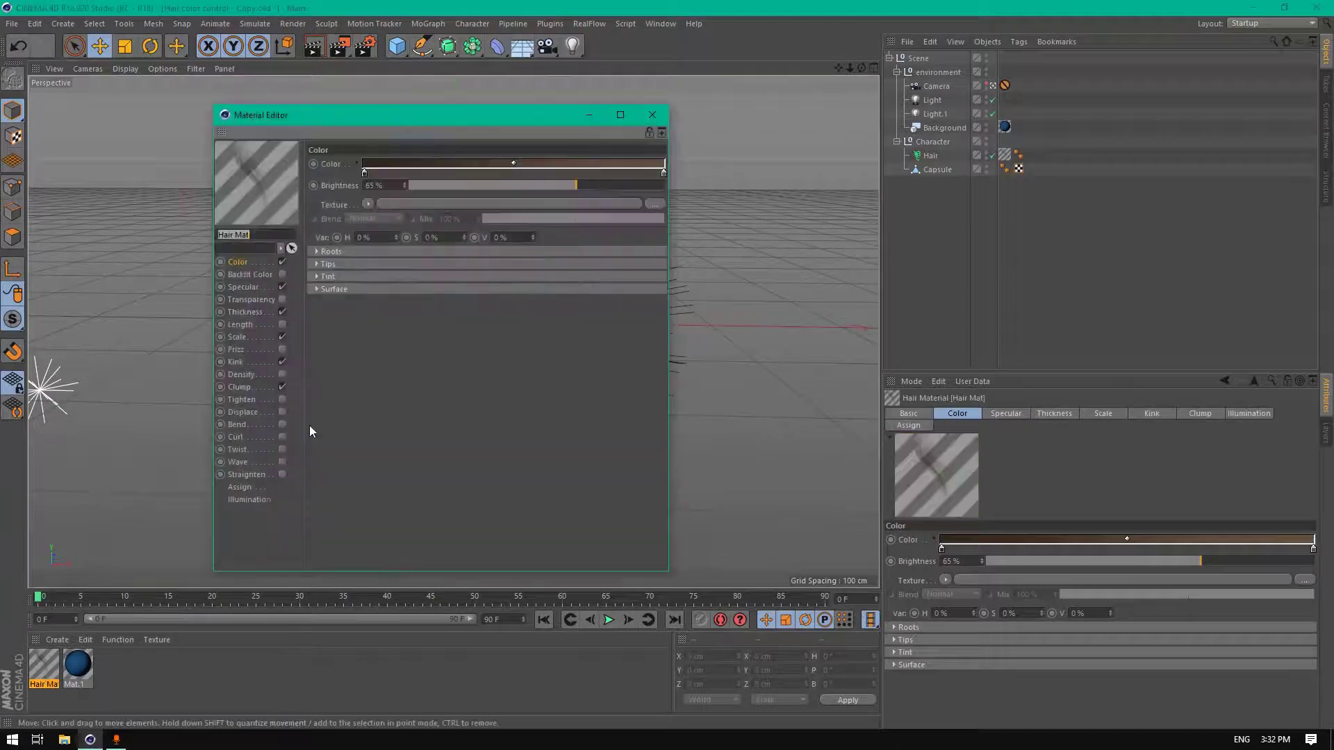
left_click(248, 288)
left_click(248, 336)
left_click(244, 314)
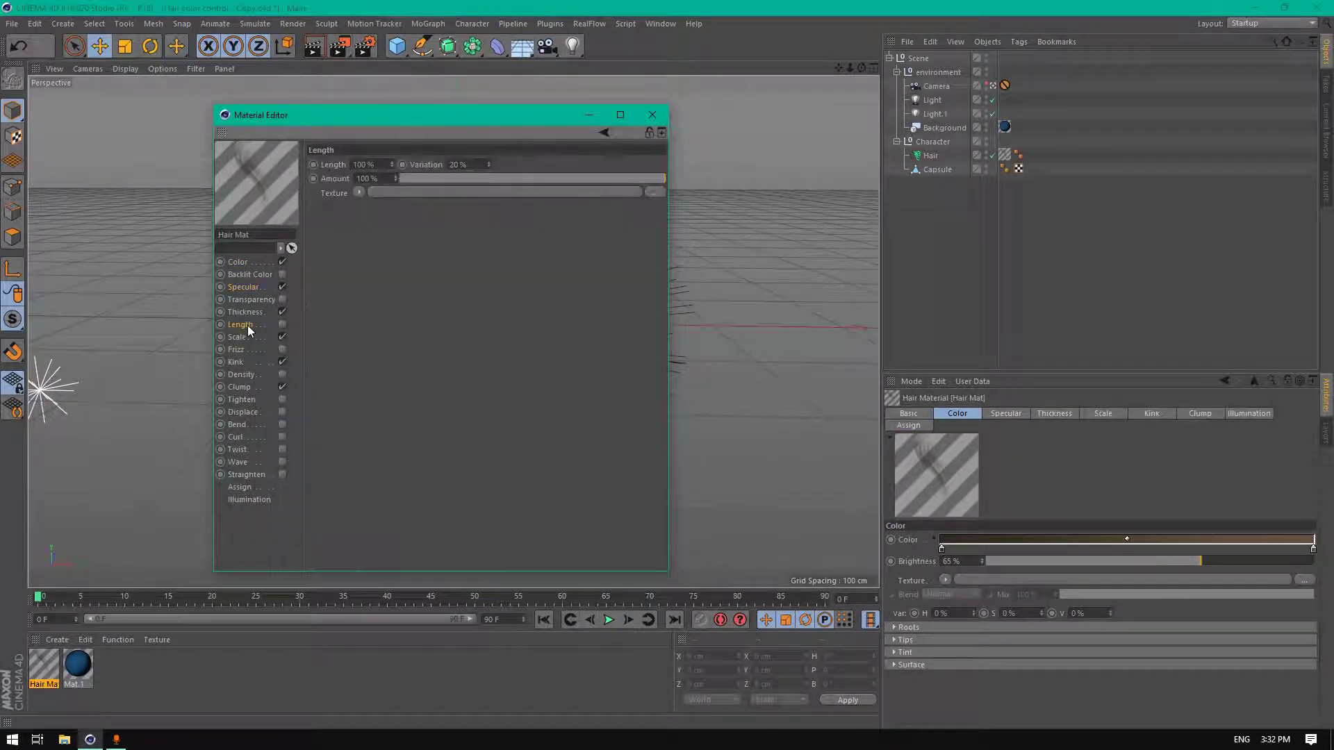
left_click(246, 363)
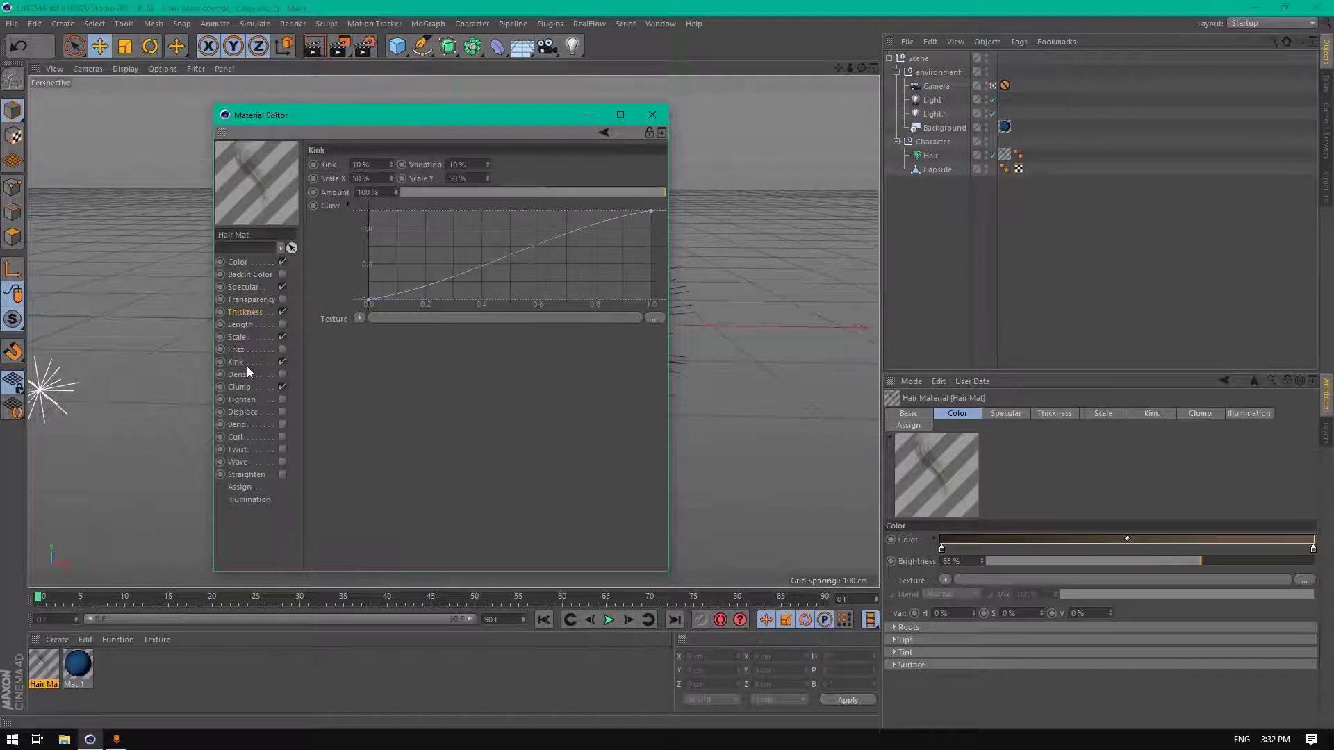
left_click(651, 115)
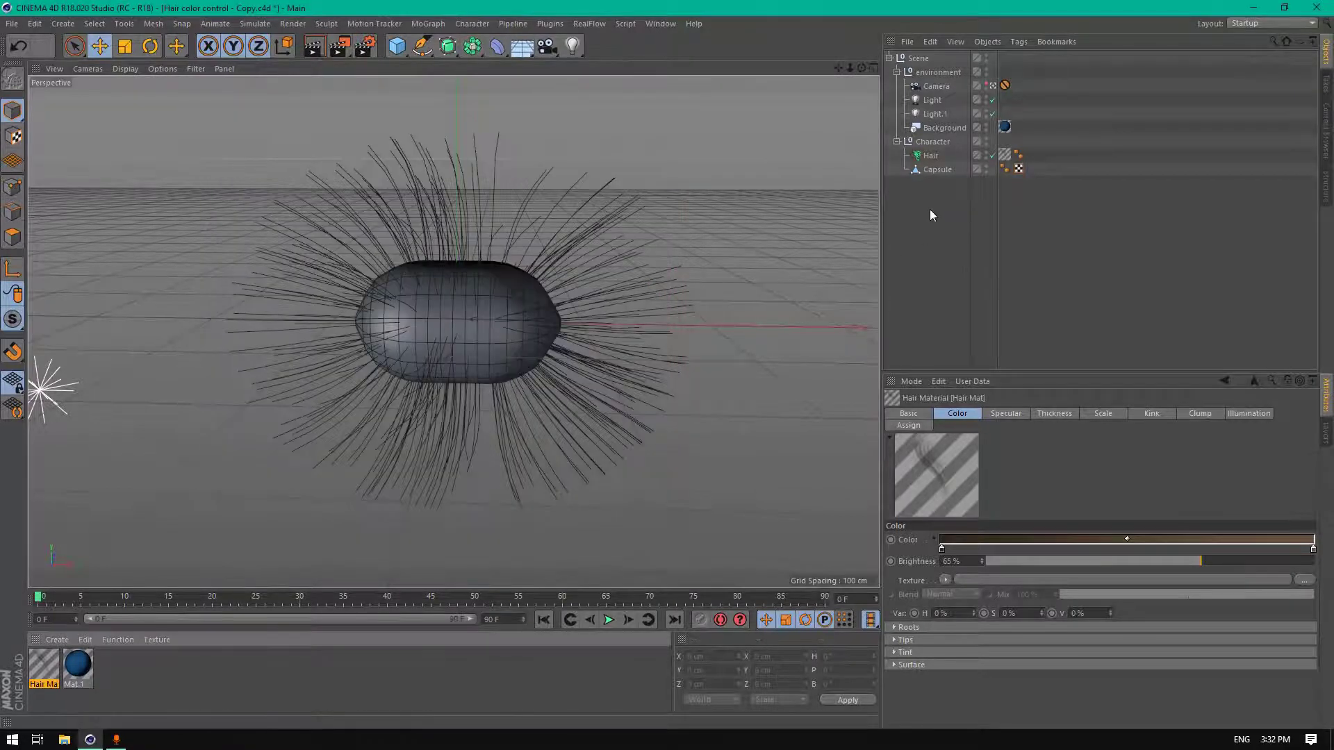
Create a new material and turn off its Reflectance channel, leaving only Color enabled
double_click(114, 681)
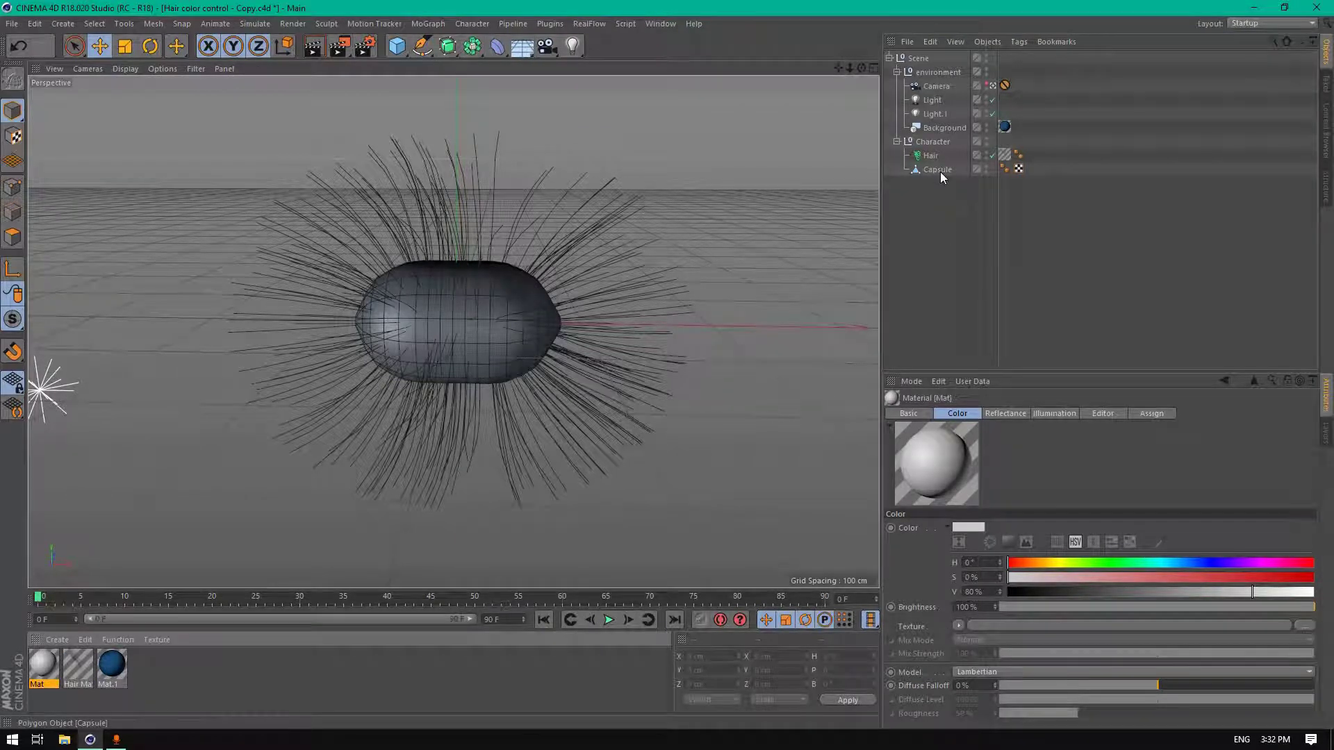
double_click(55, 671)
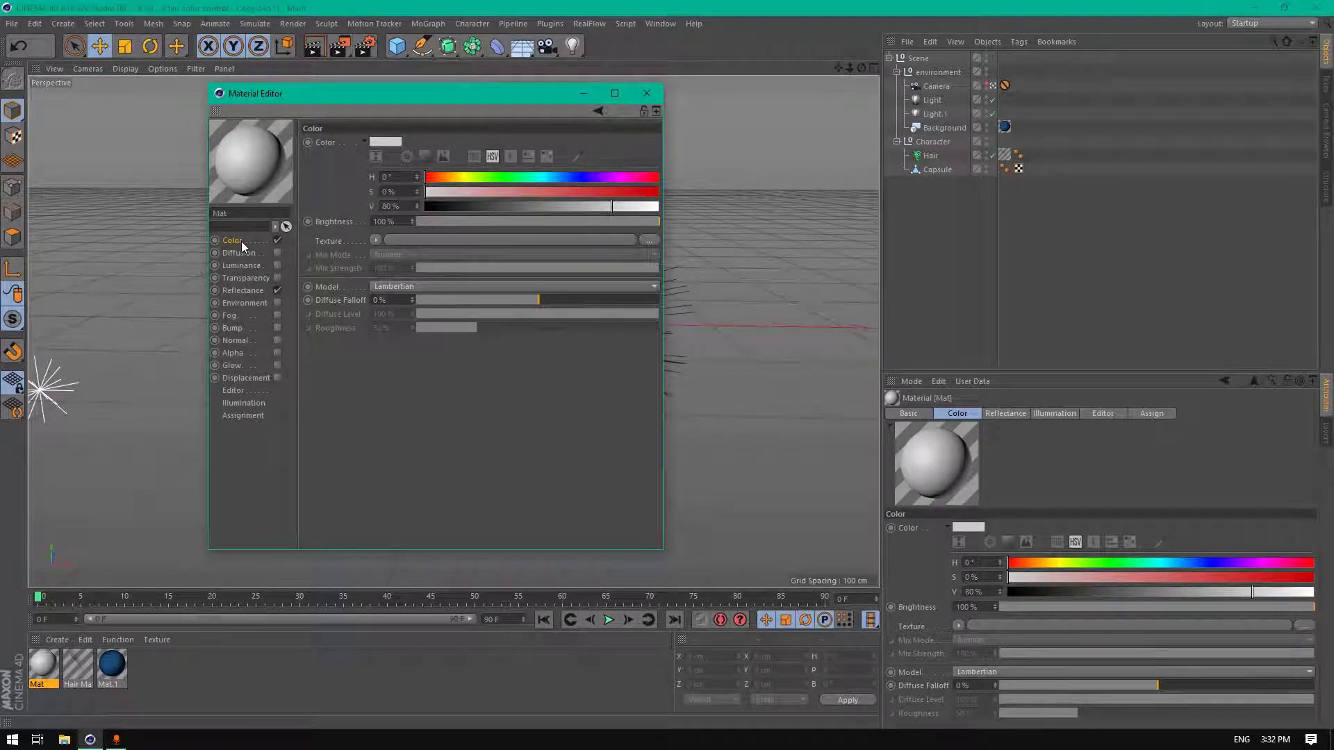
left_click(277, 290)
left_click(278, 290)
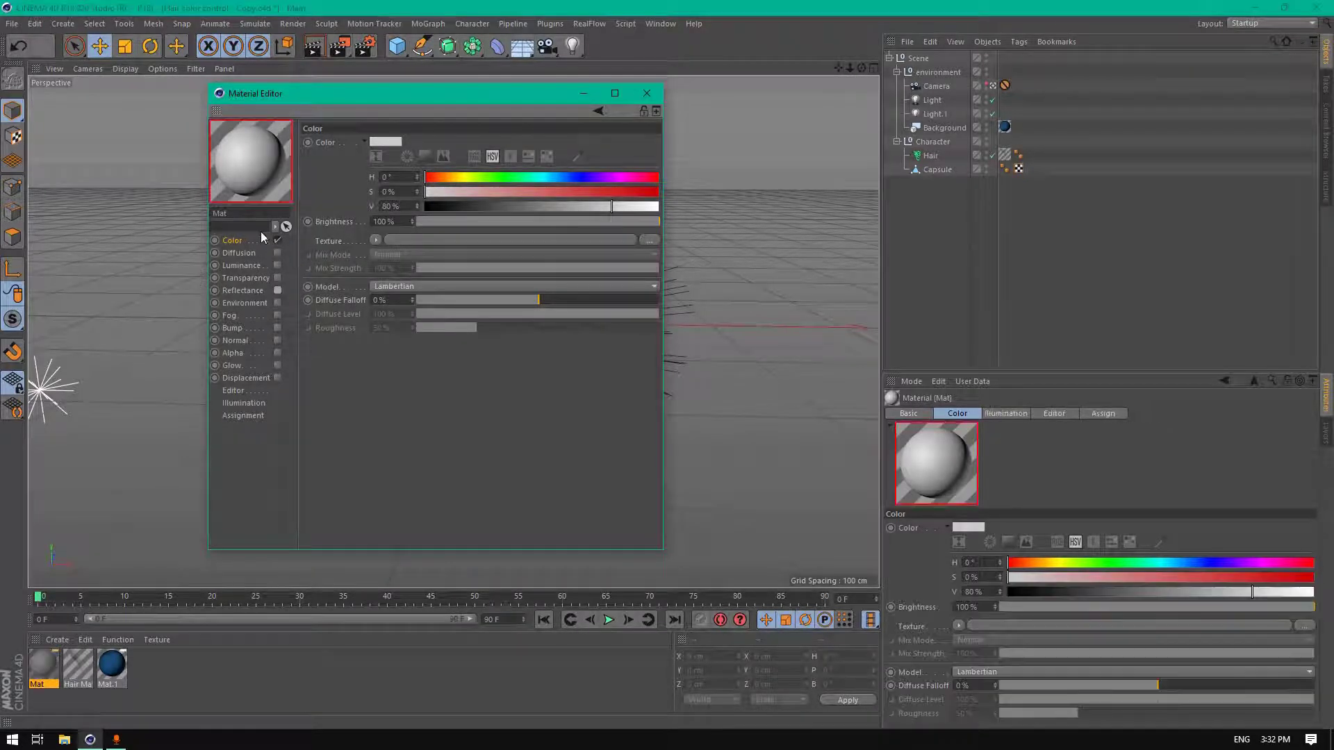
Load a Layer shader as the new material's color texture and add a Noise shader inside it
left_click(375, 240)
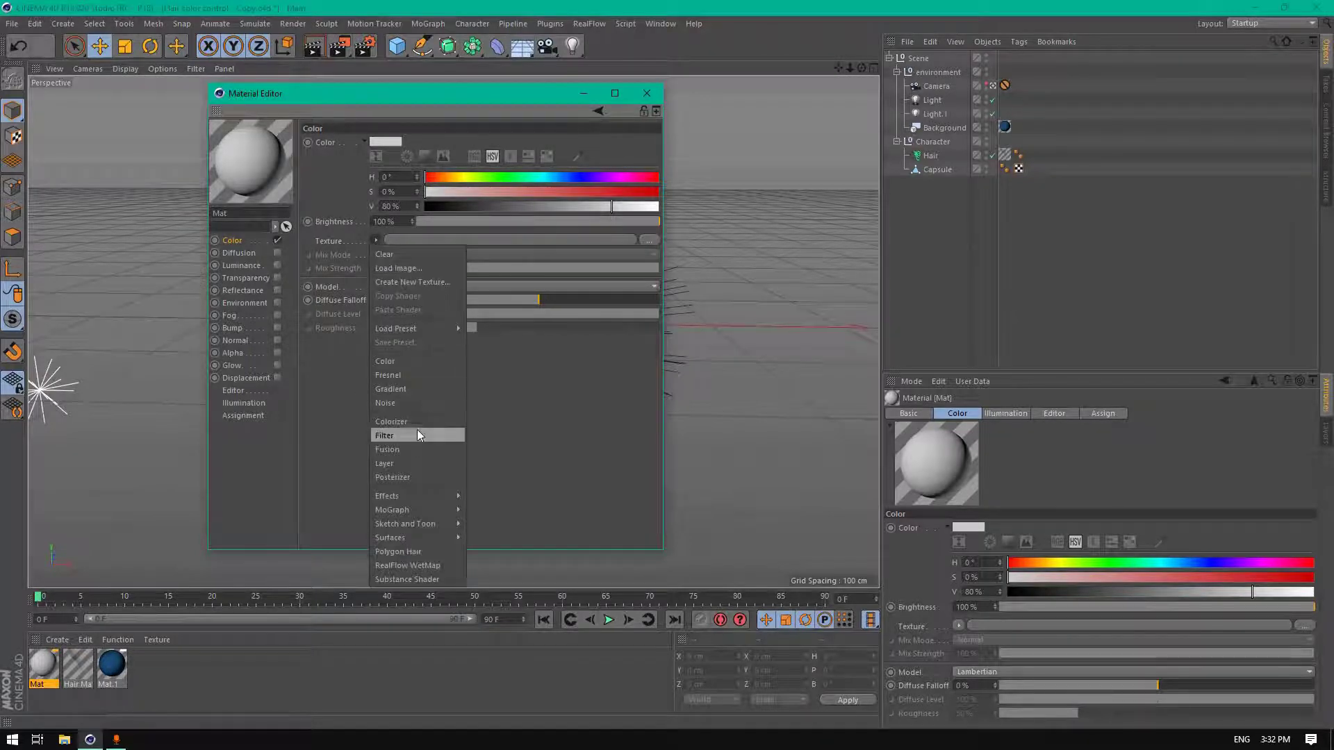
left_click(405, 463)
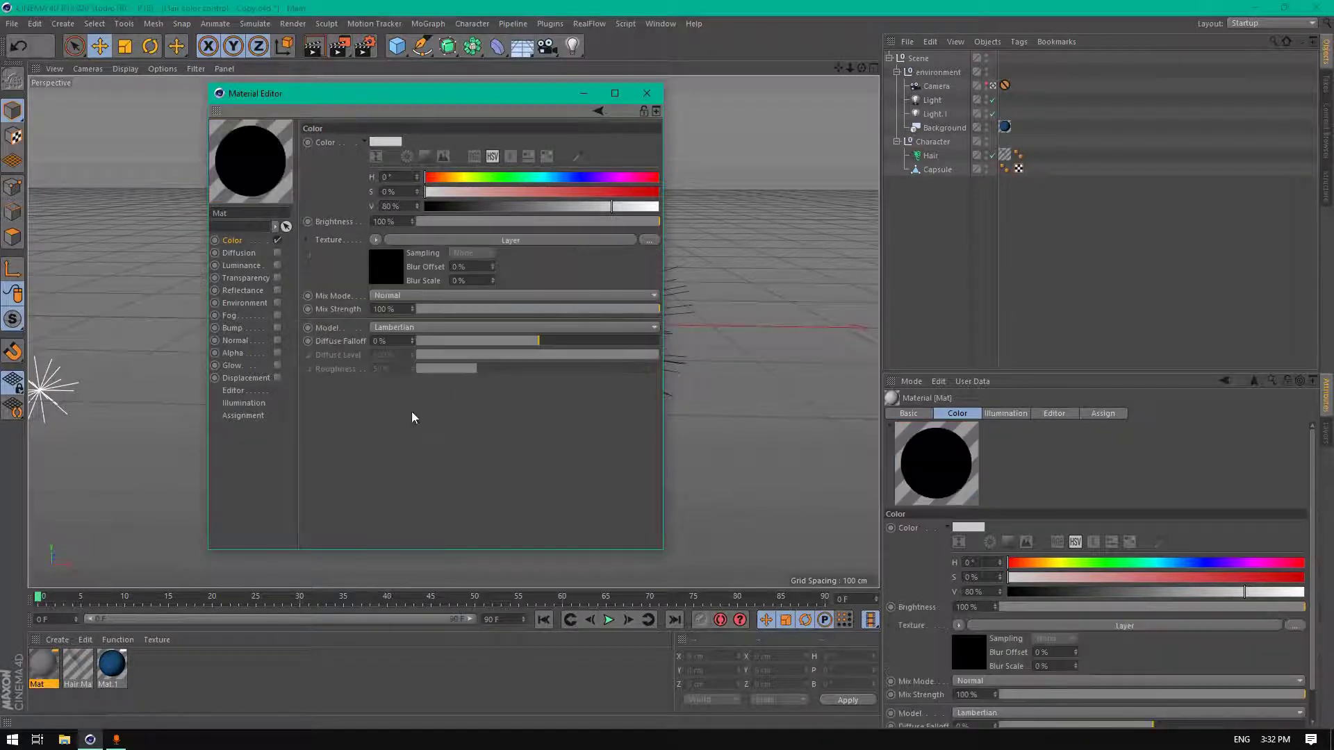
left_click(387, 269)
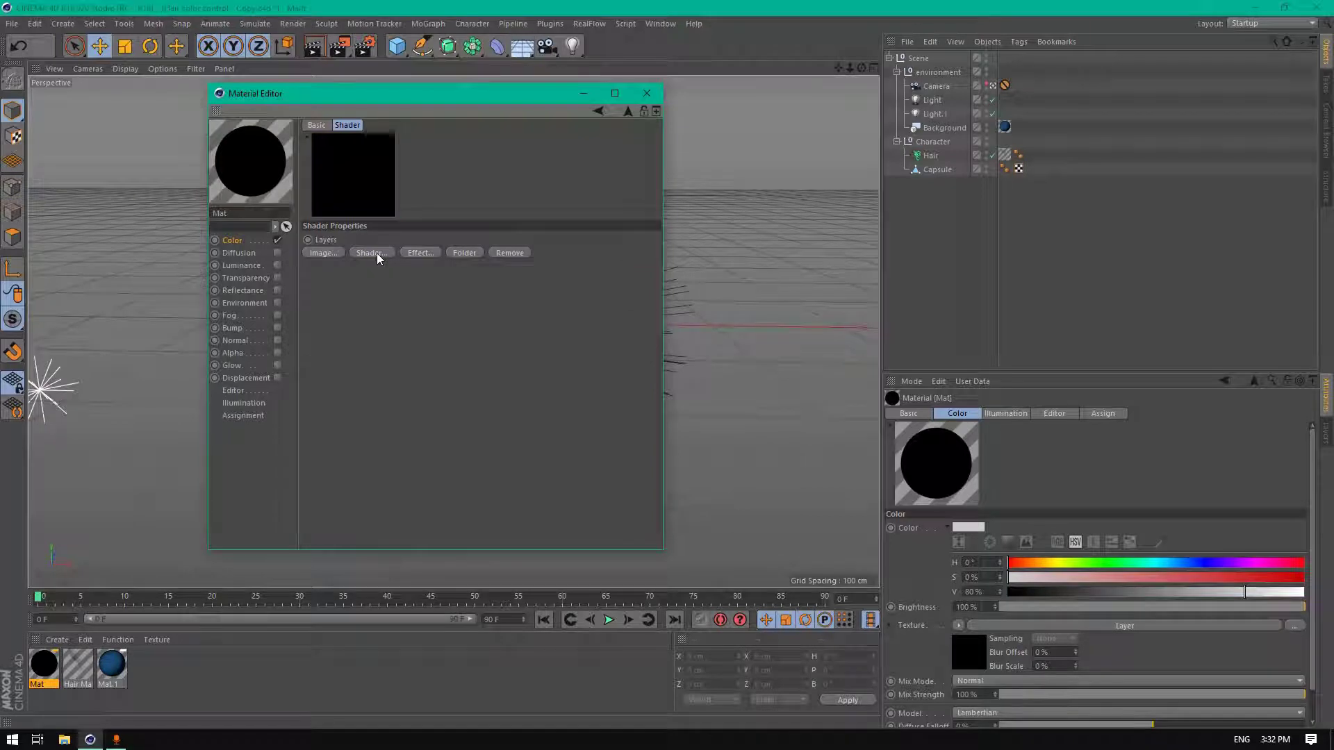
left_click(376, 253)
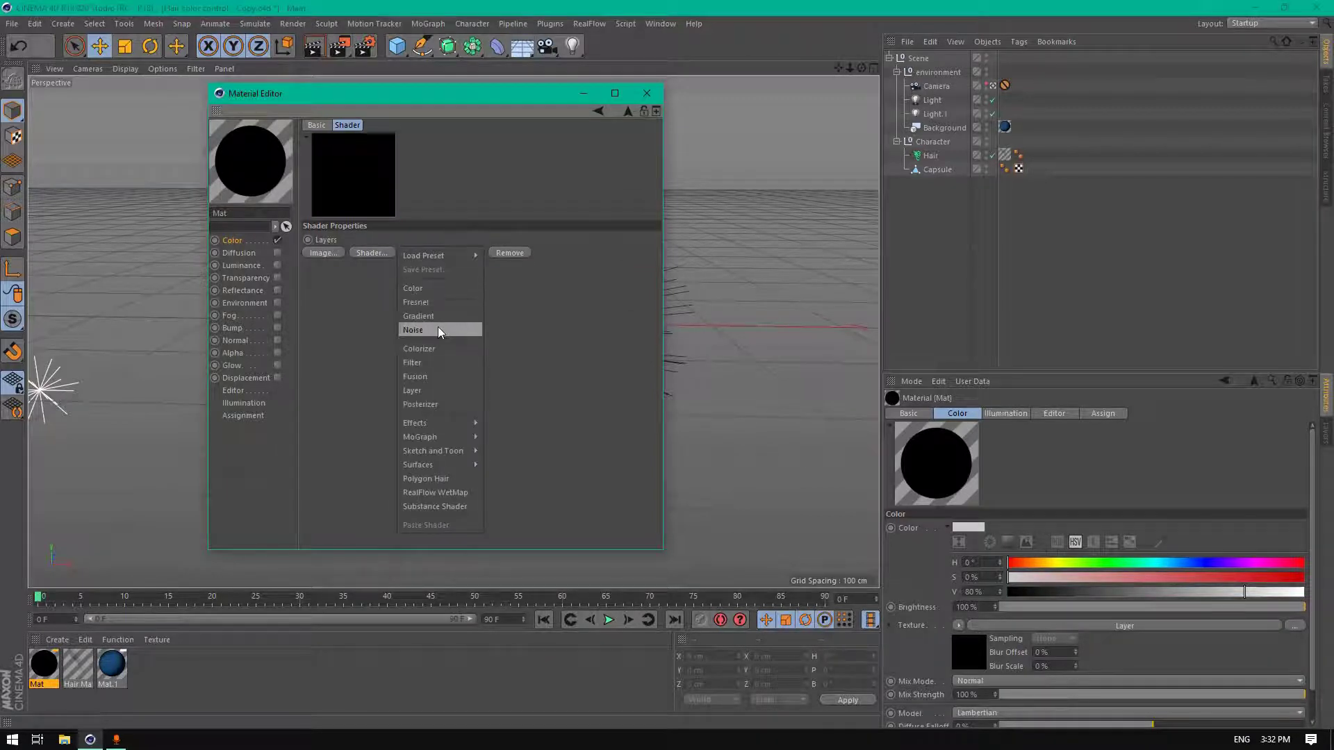
left_click(437, 329)
left_click(353, 269)
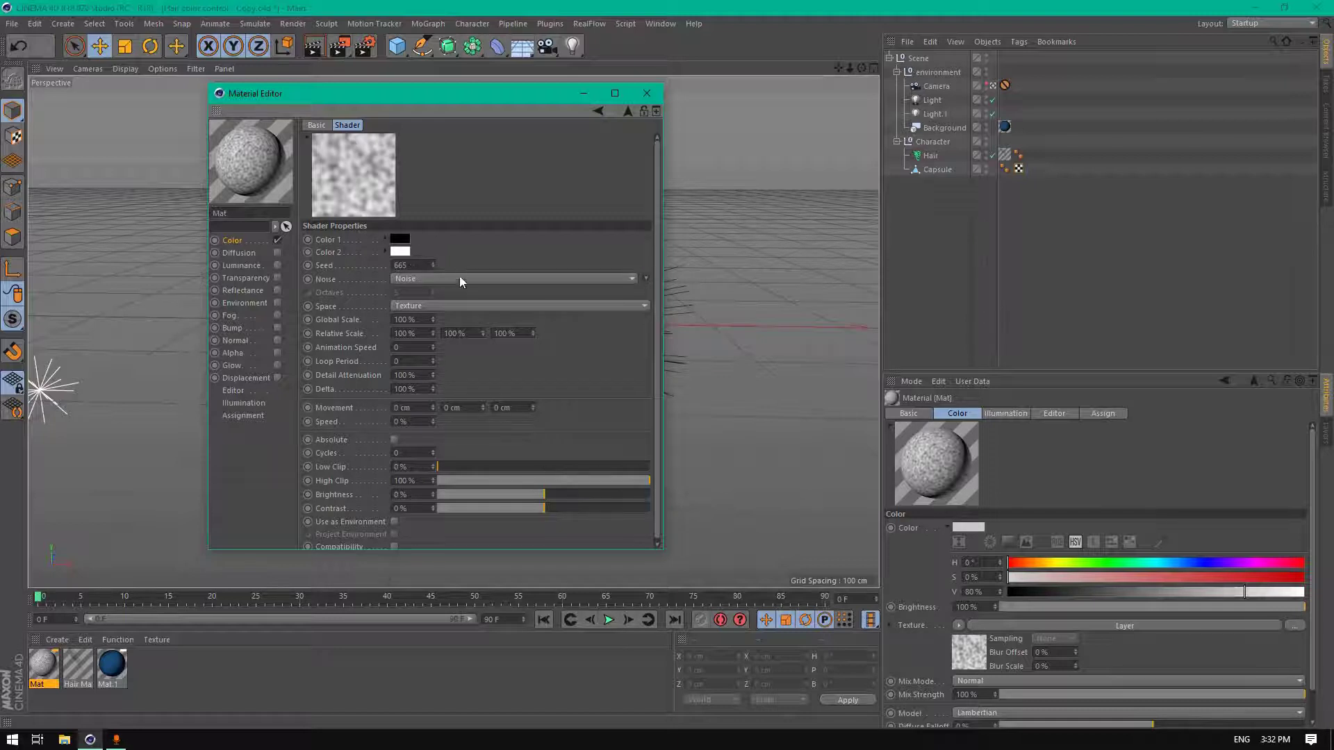
Set the noise's Color 1 to a medium blue with 79% saturation
left_click(399, 239)
left_click(430, 239)
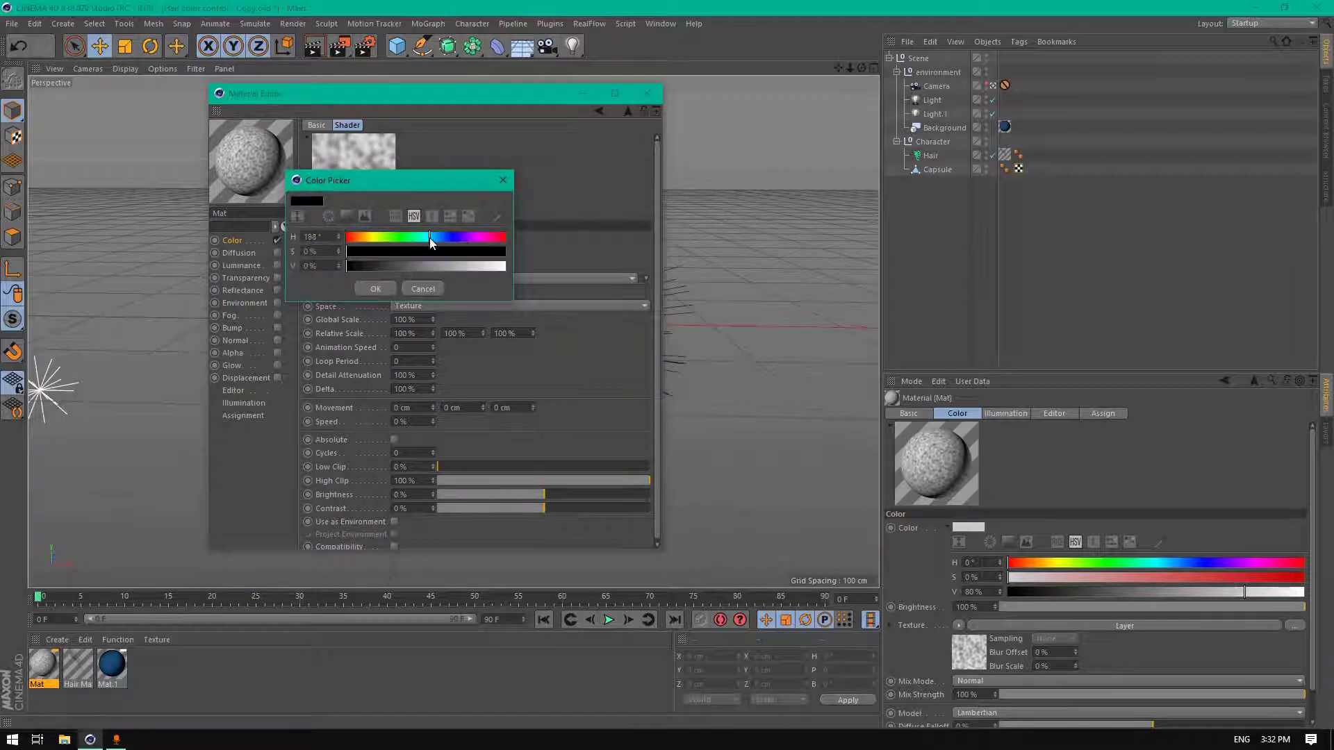
left_click(472, 252)
left_click_drag(476, 266, 462, 266)
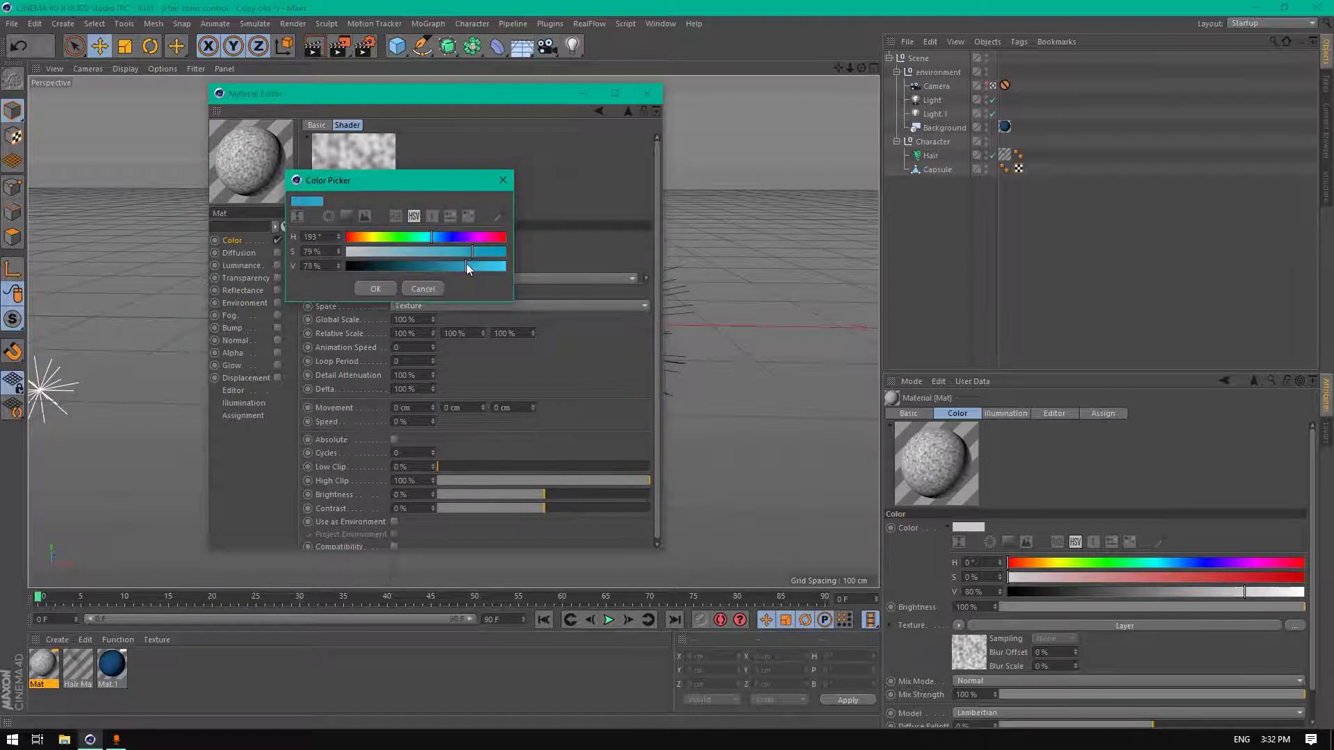
left_click(375, 288)
Set the noise's Color 2 to red with hue 360°, saturation 72% and value 100%
left_click(403, 253)
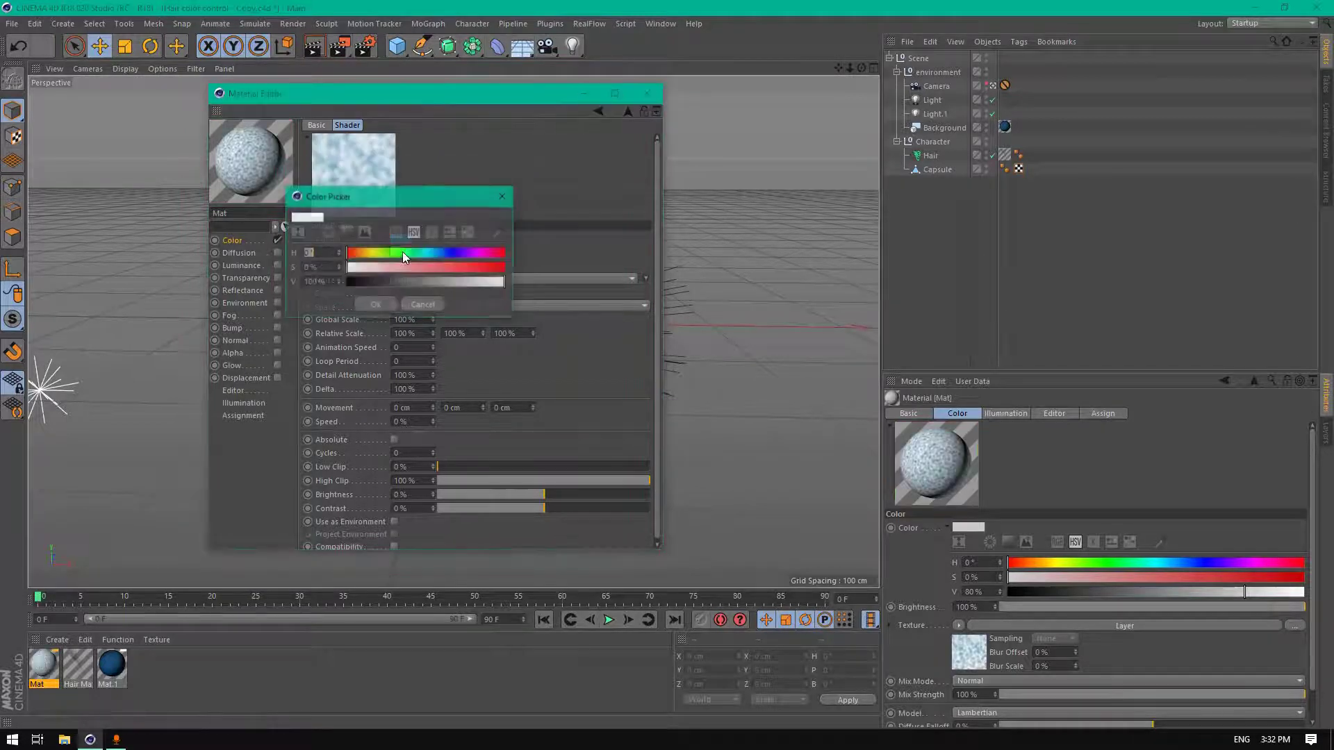
left_click_drag(484, 252, 460, 267)
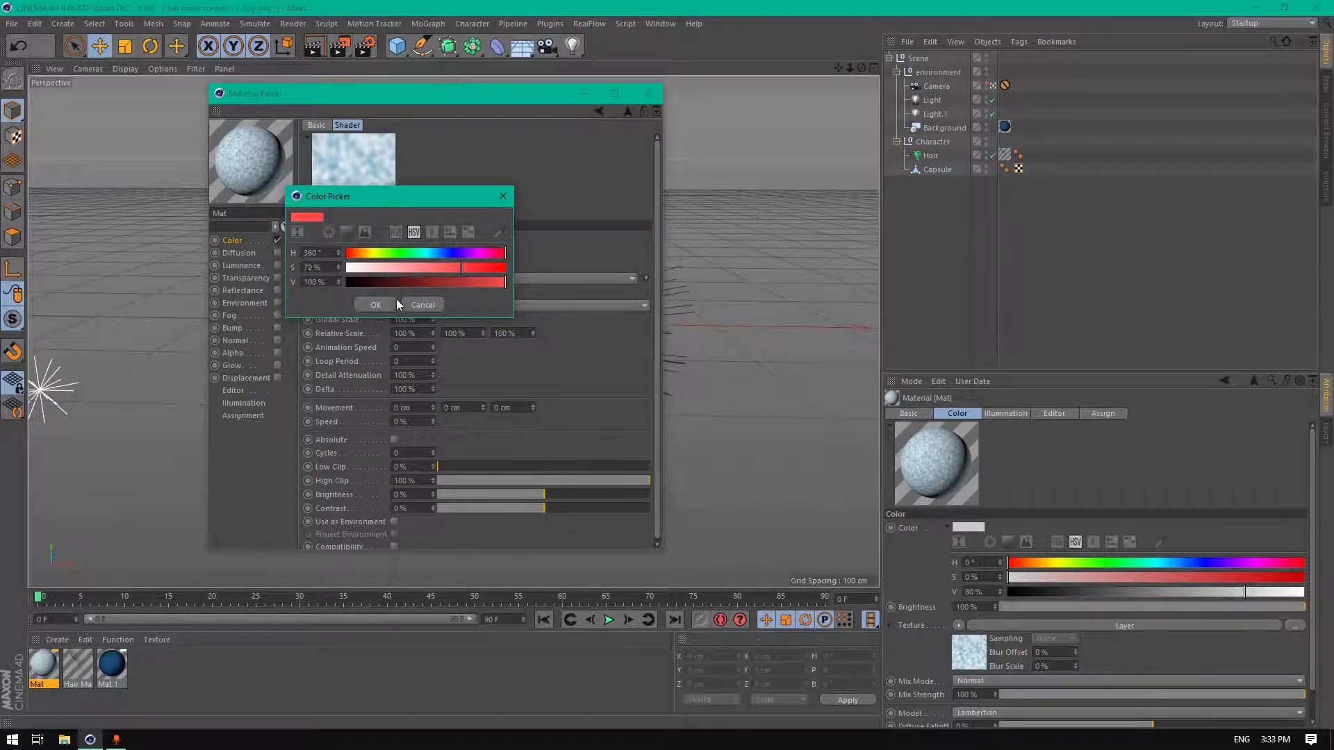
left_click(375, 305)
Change the noise type to Electric and set its octaves to 1
left_click(423, 277)
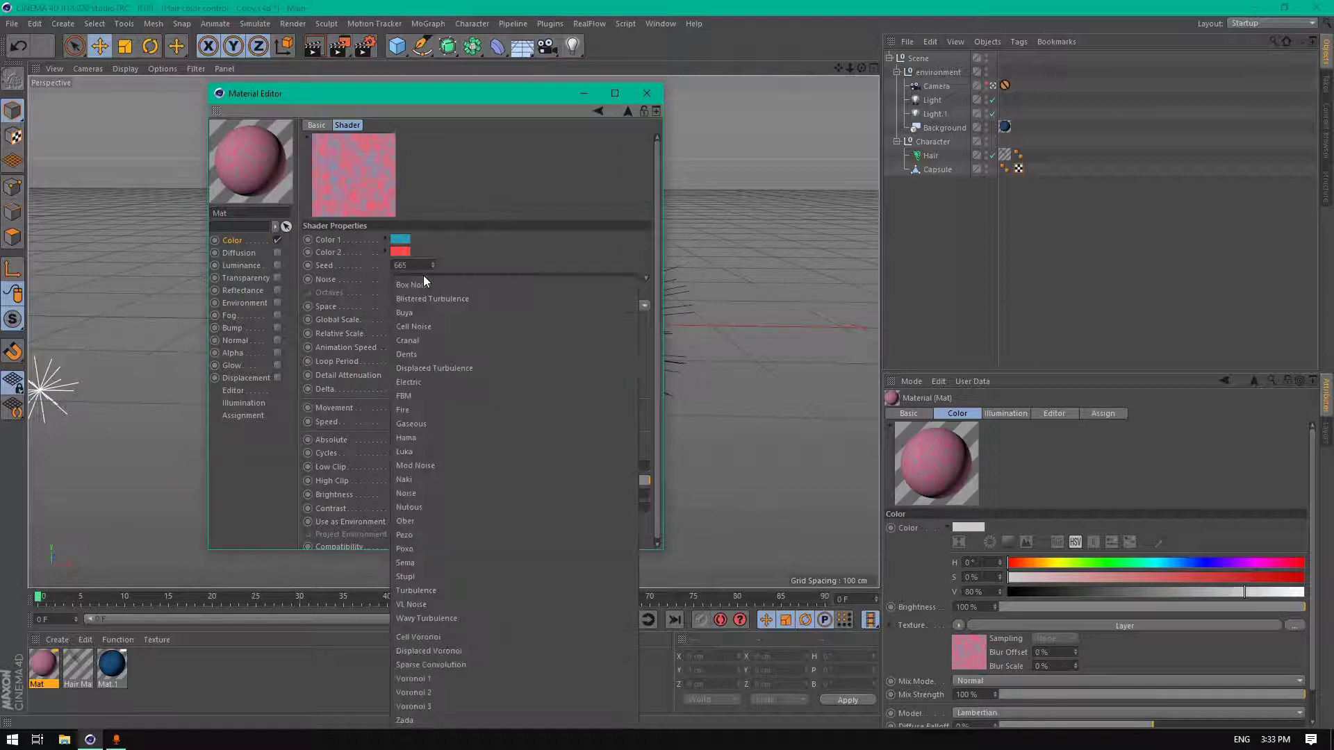
left_click(427, 381)
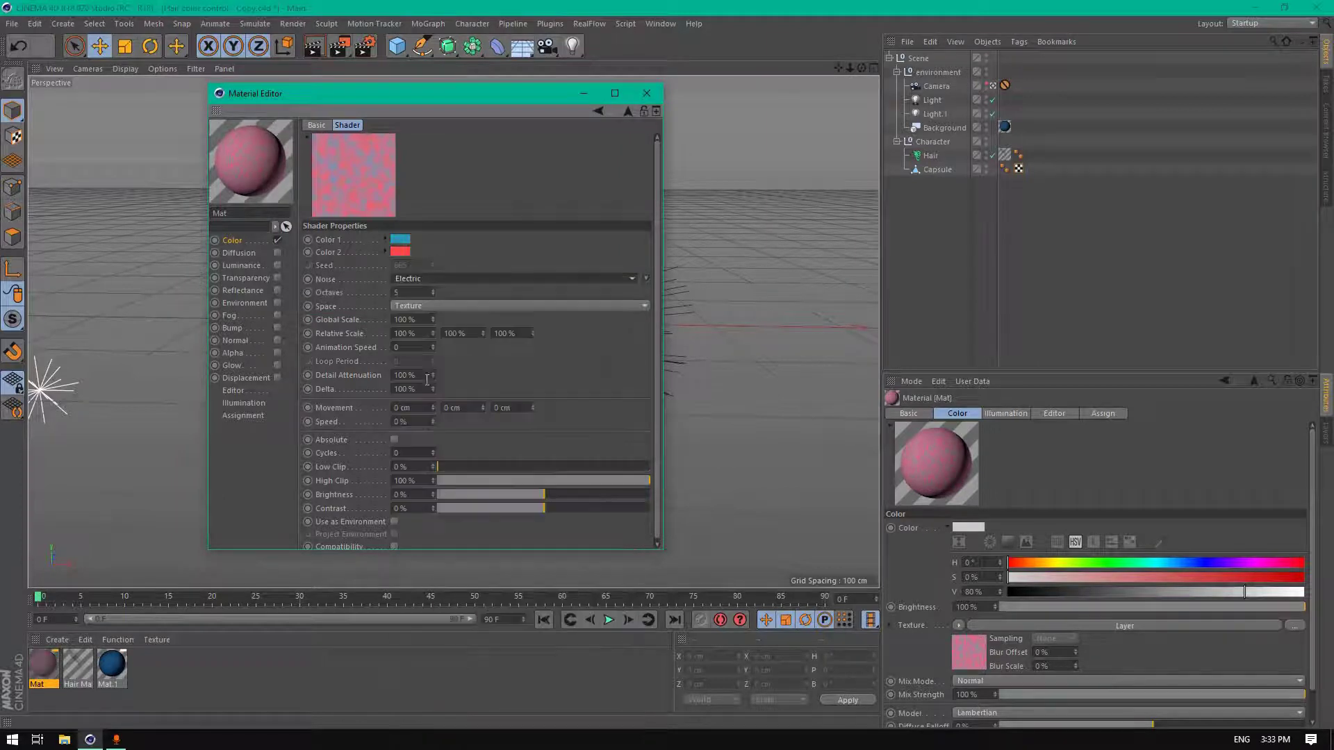
double_click(419, 292)
type("1")
key("Return")
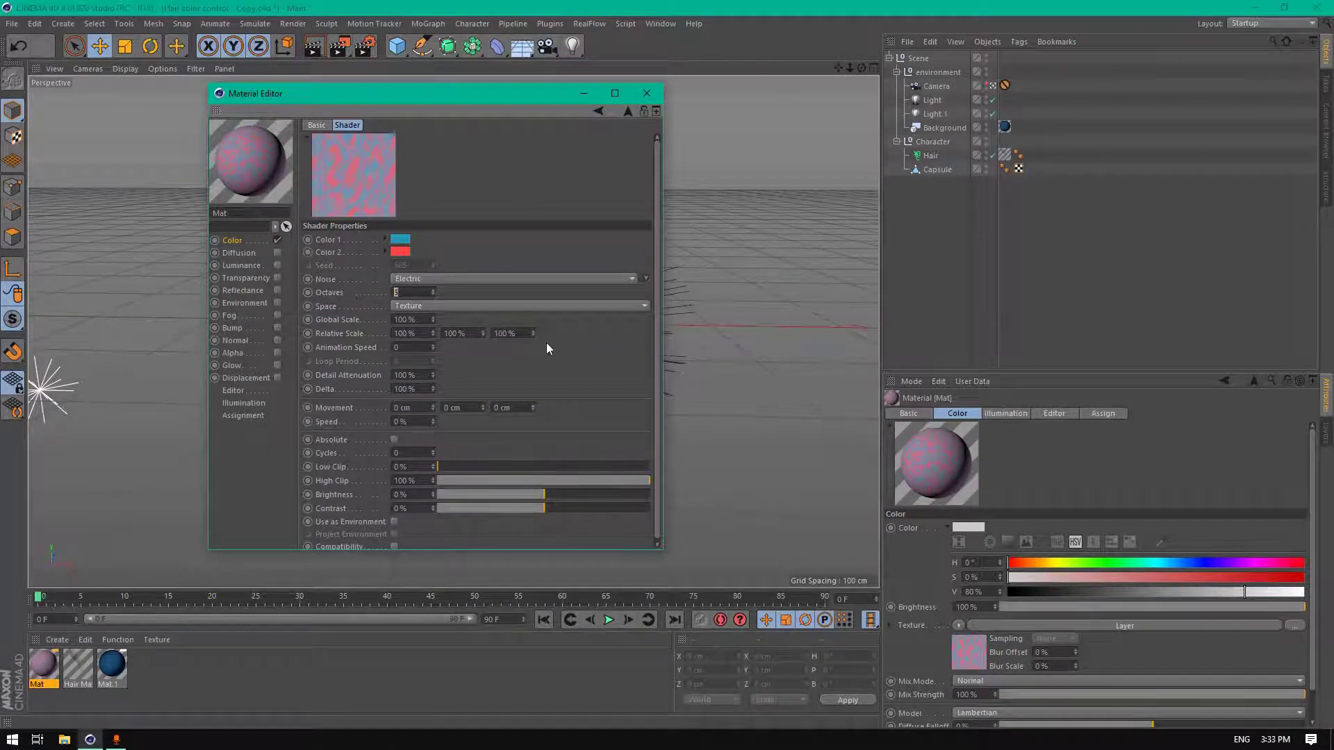
Map the Electric noise in UV (2D) space with a global scale of 200% and a delta of 500%
left_click(415, 307)
left_click(431, 320)
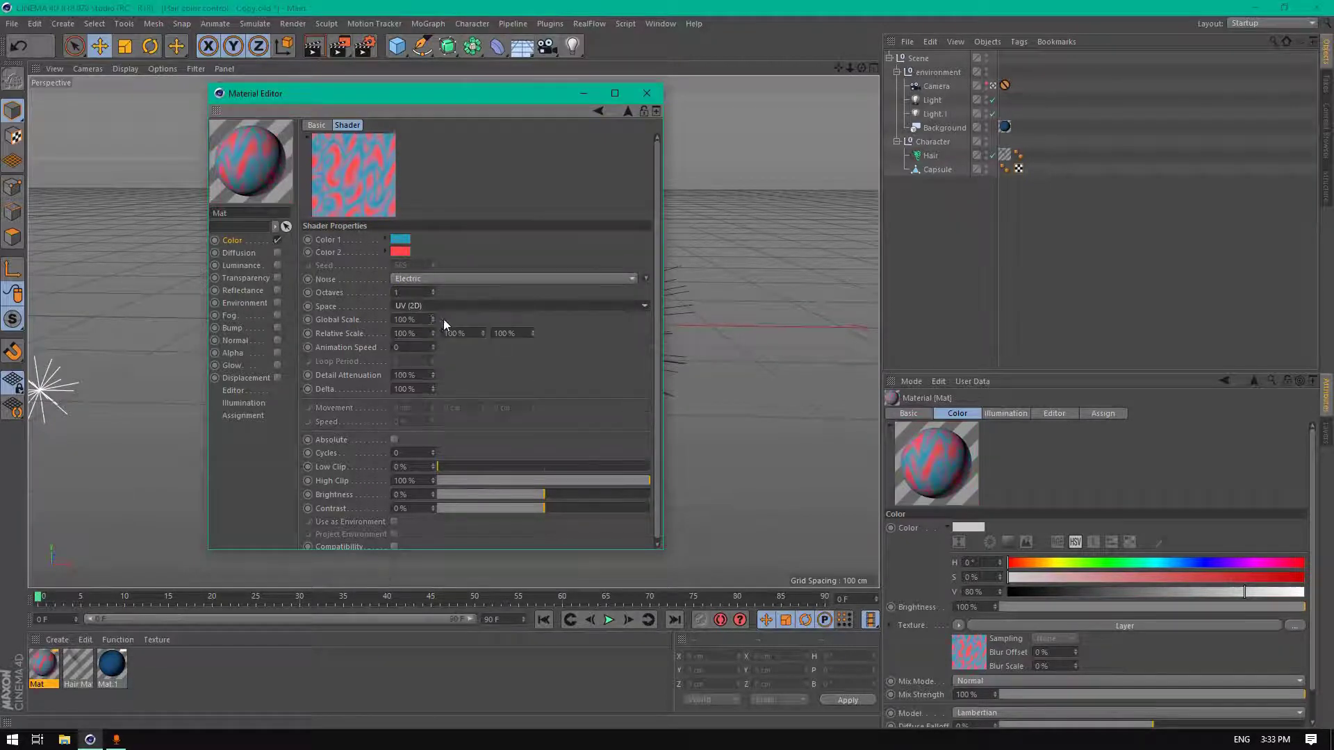
double_click(425, 319)
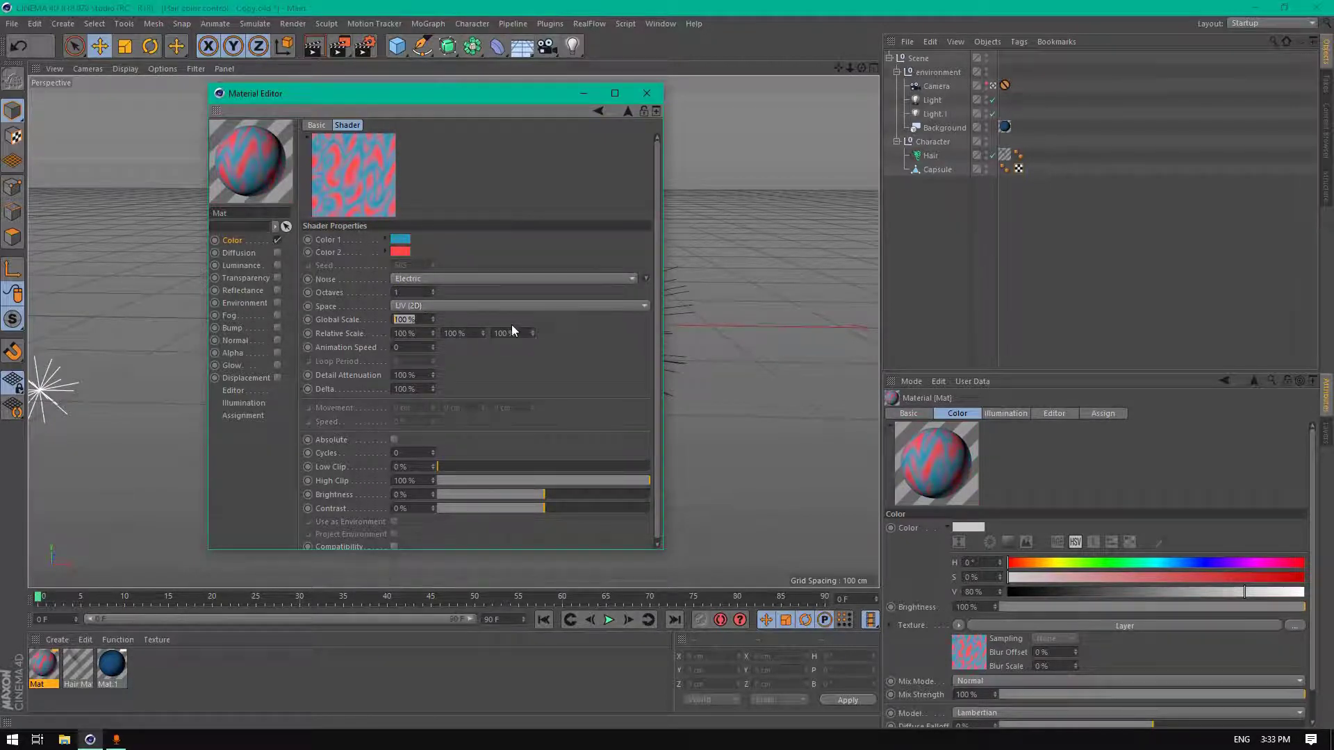
type("200")
key("Return")
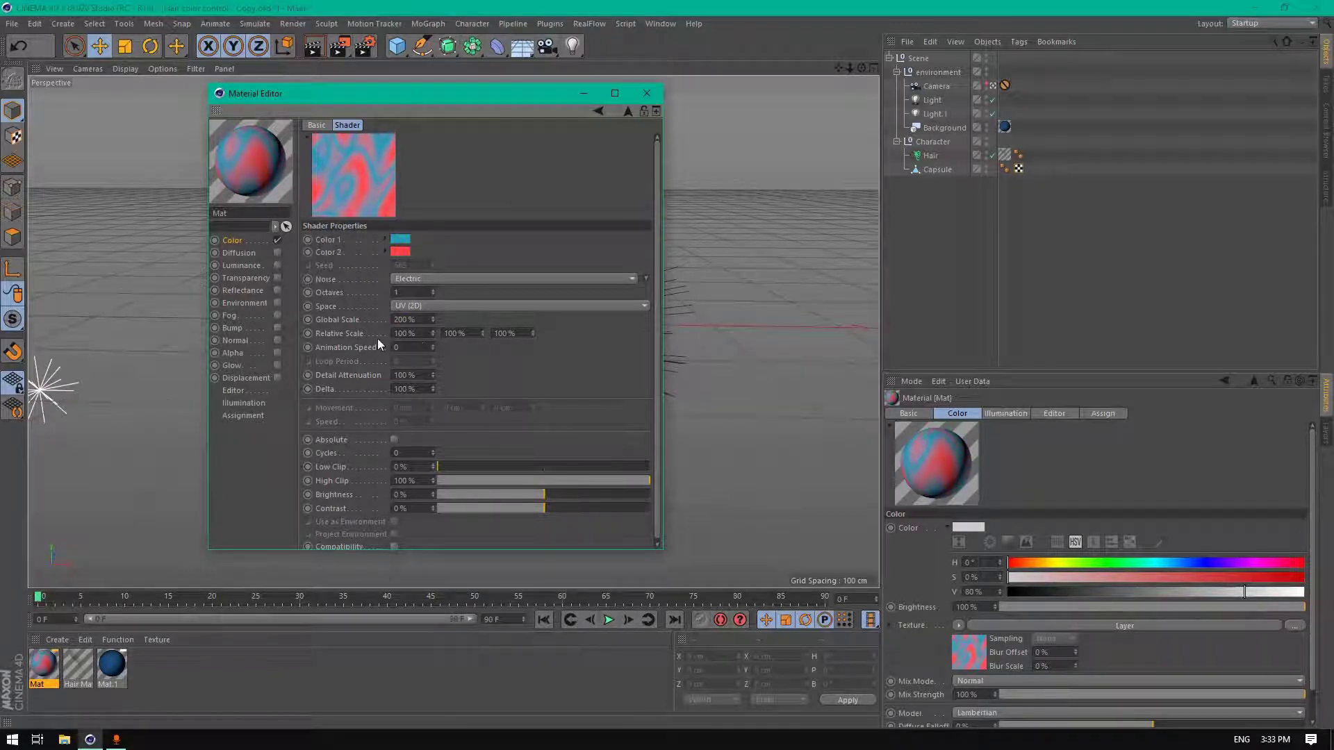
double_click(425, 388)
type("500")
key("Return")
Sharpen the noise pattern with high clip 65%, brightness 3% and contrast about 80%
left_click_drag(566, 478, 572, 482)
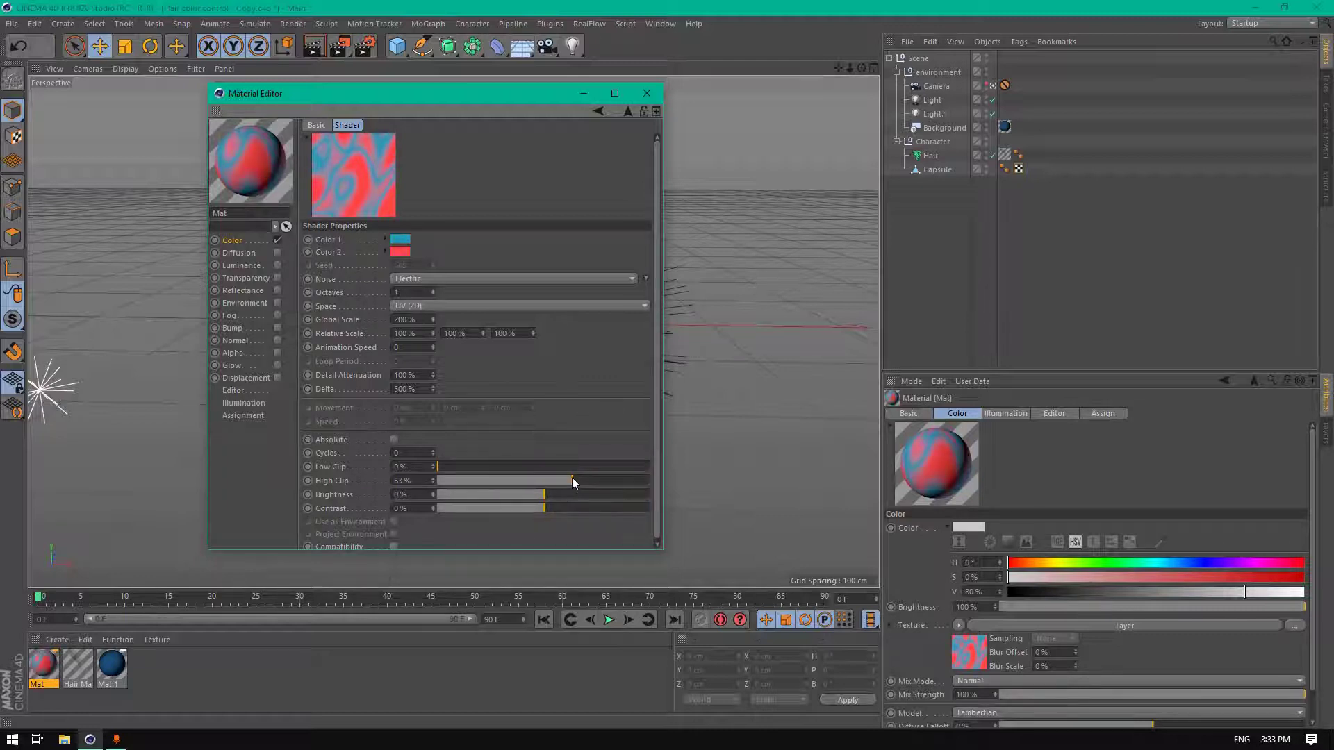
left_click(433, 477)
left_click(433, 491)
left_click_drag(548, 508, 597, 517)
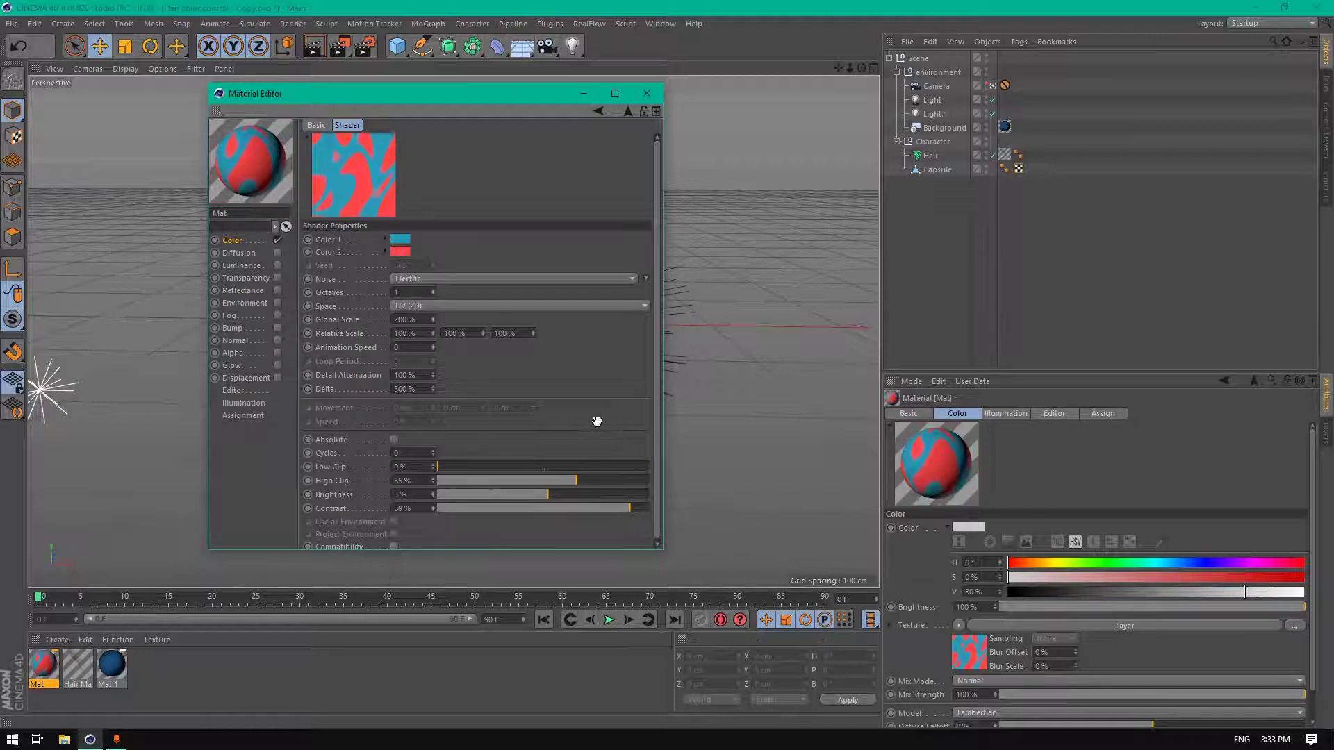
Add a second Noise shader to the Layer shader above the Electric noise and open its properties
left_click(624, 111)
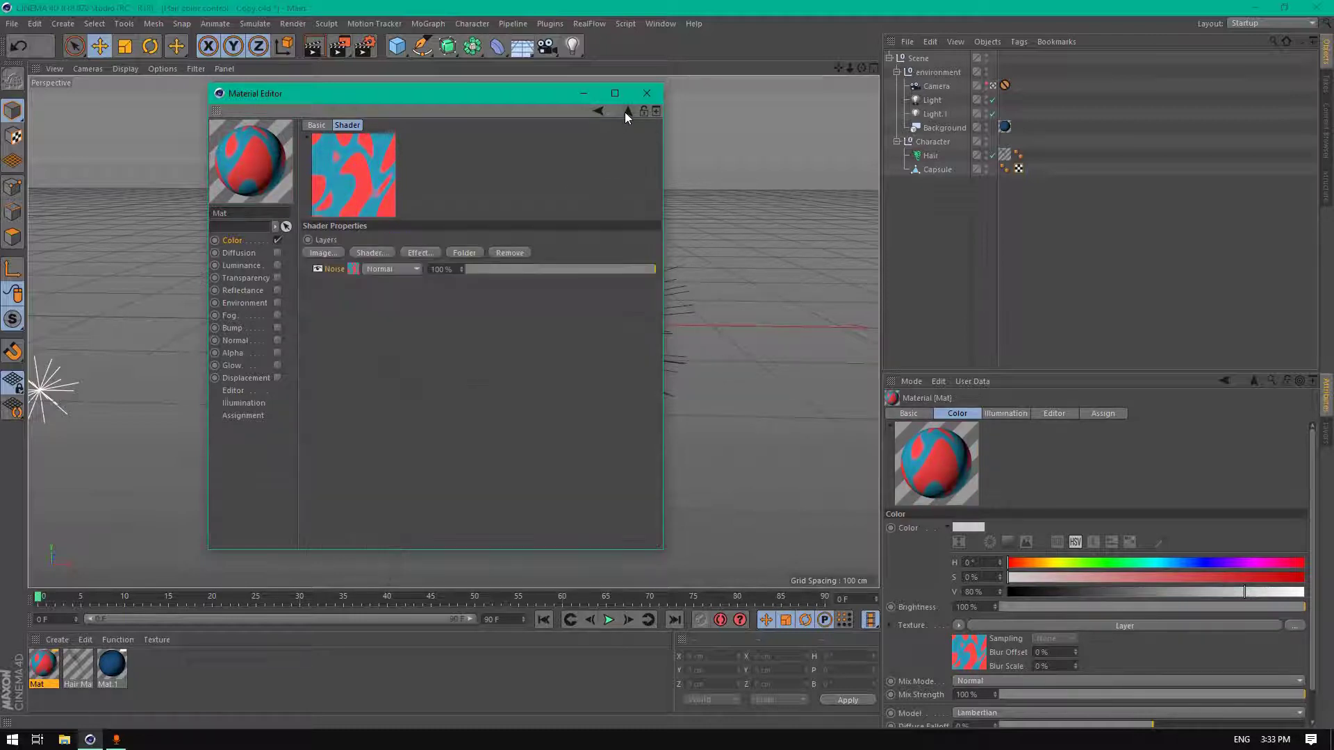
left_click(364, 253)
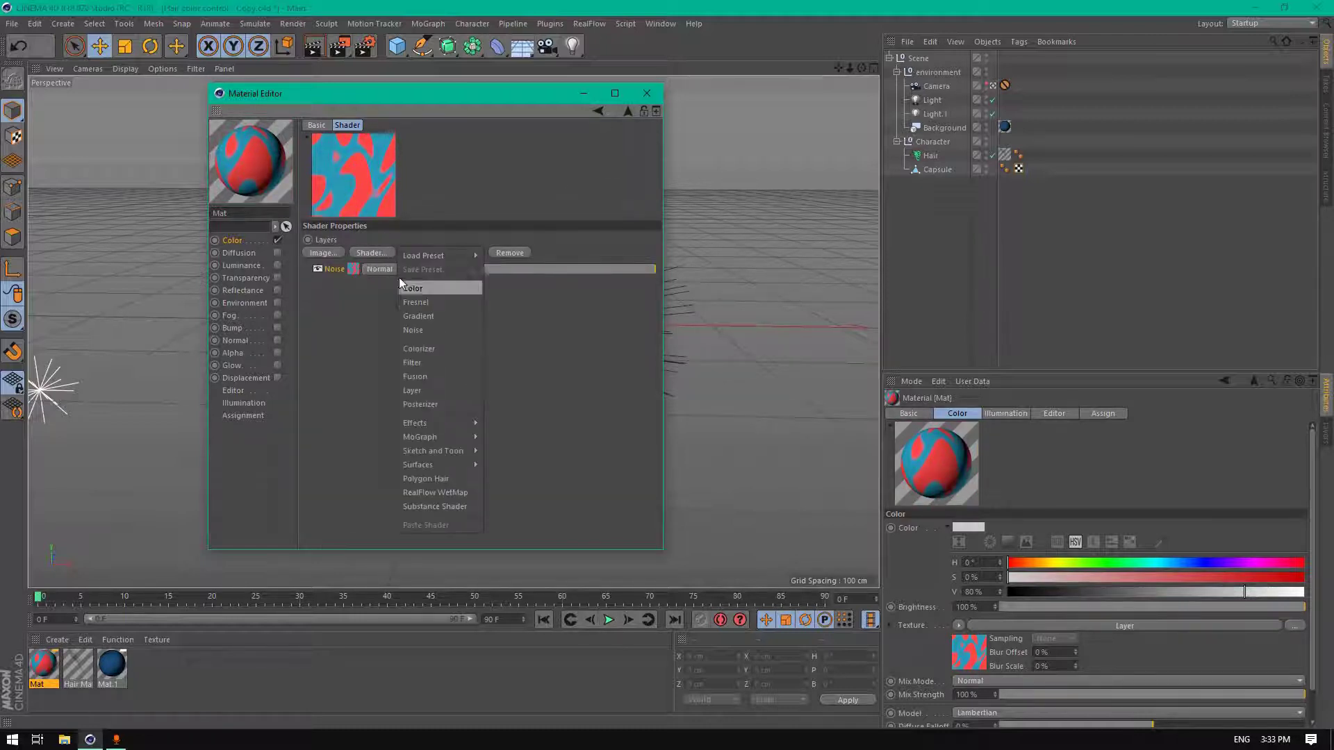
left_click(423, 325)
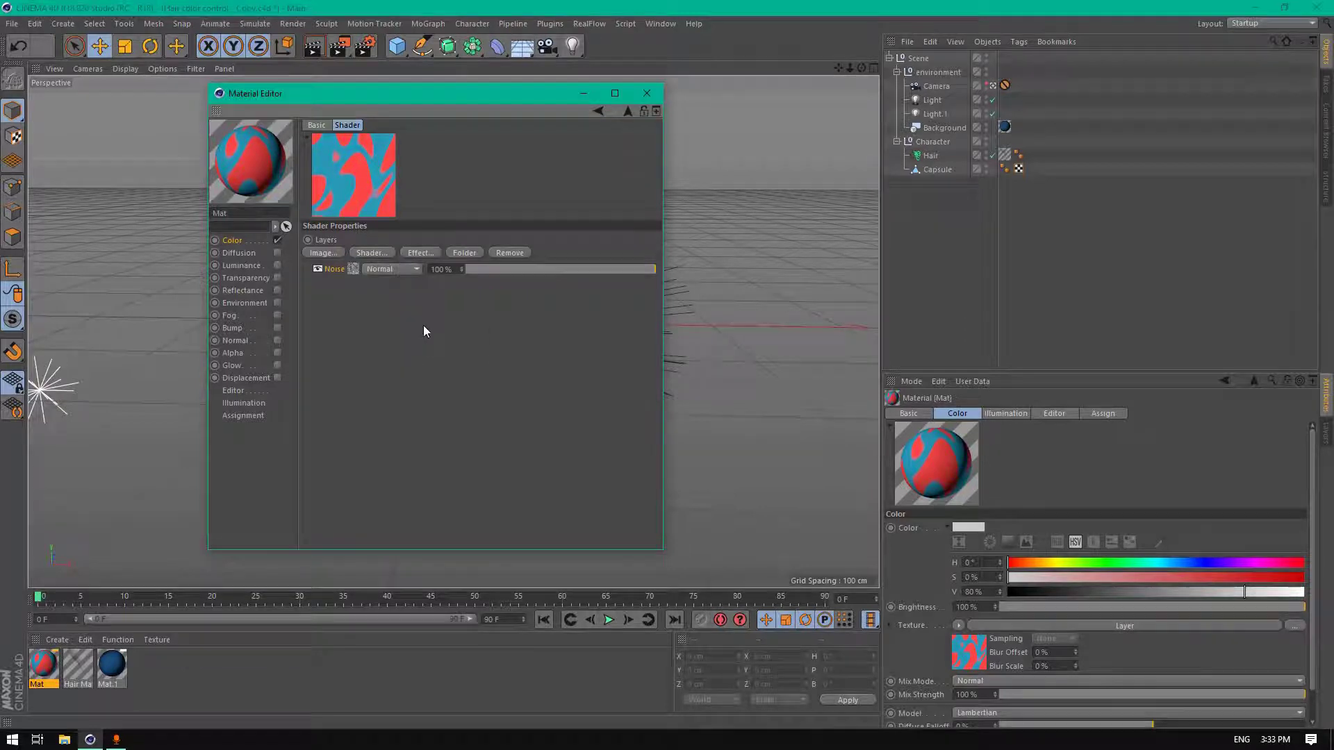
left_click(349, 268)
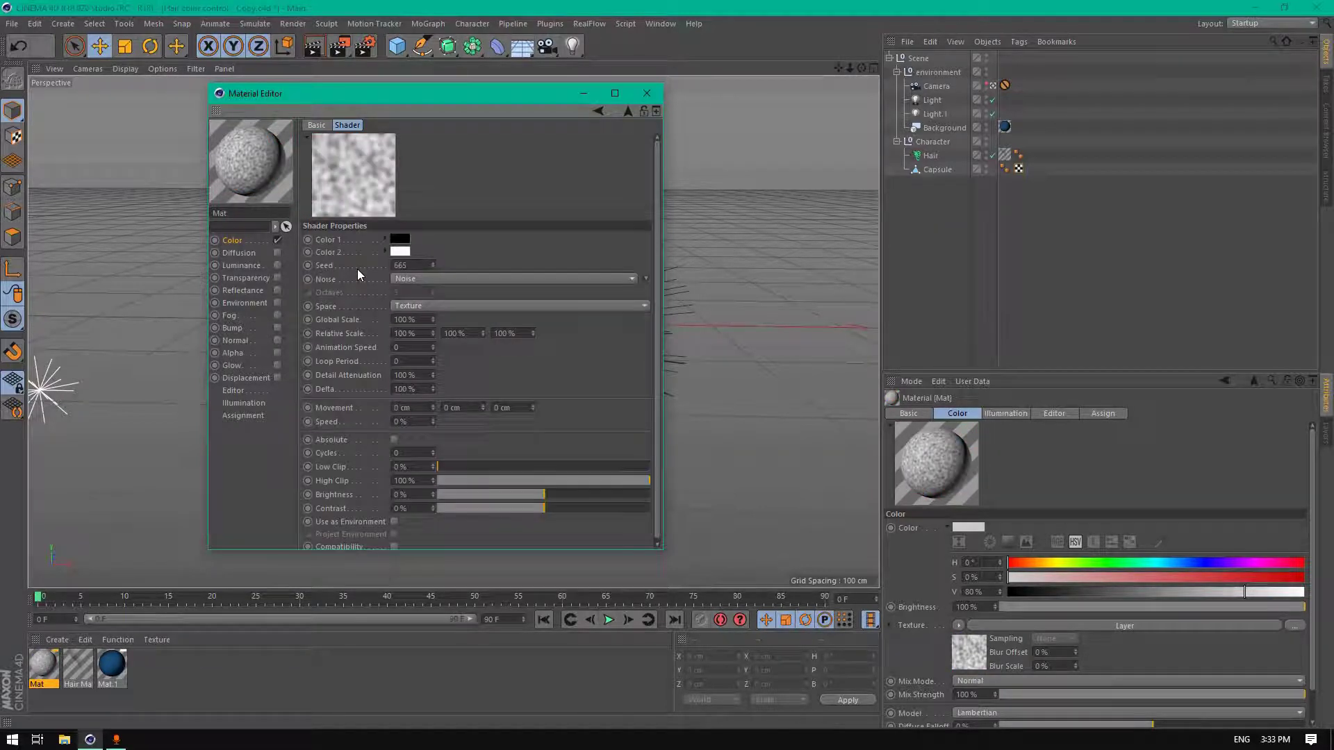
Set the second noise's Color 1 to light grey with 67% value and its Color 2 to black
left_click(401, 239)
left_click(460, 264)
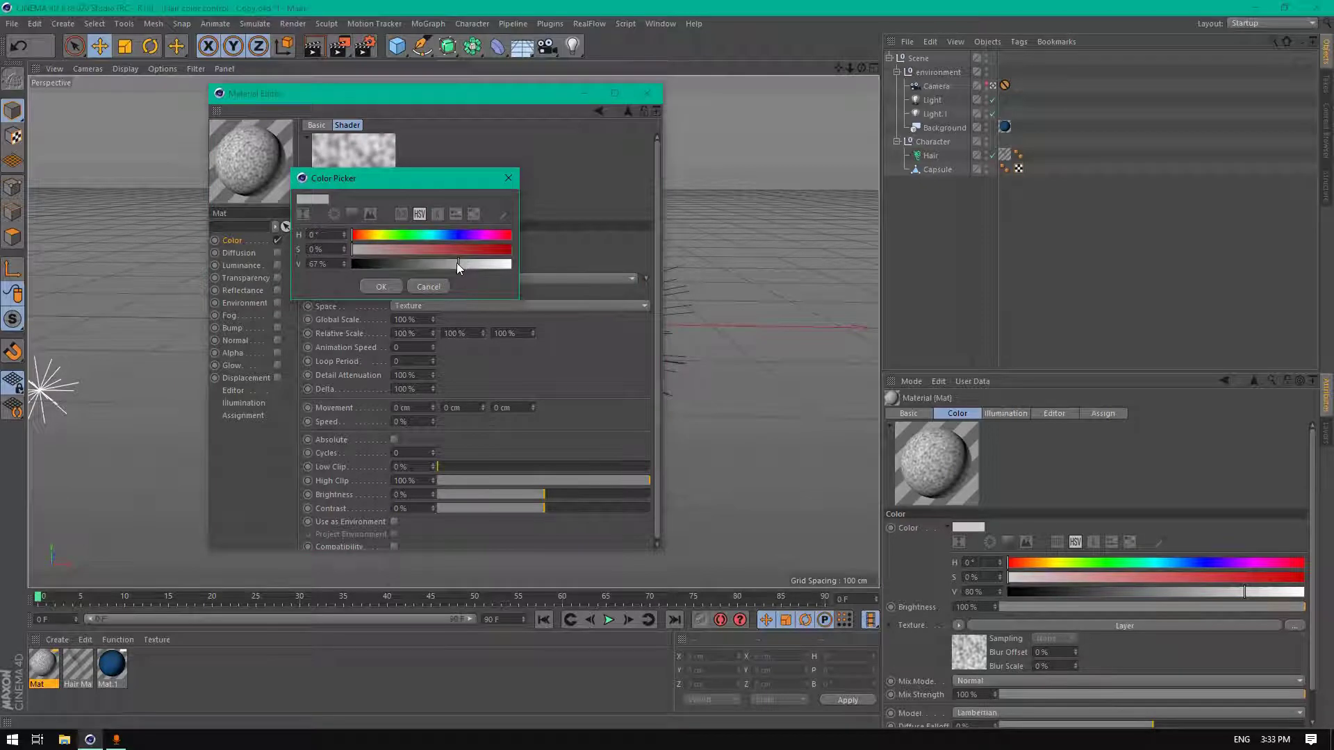
left_click(383, 287)
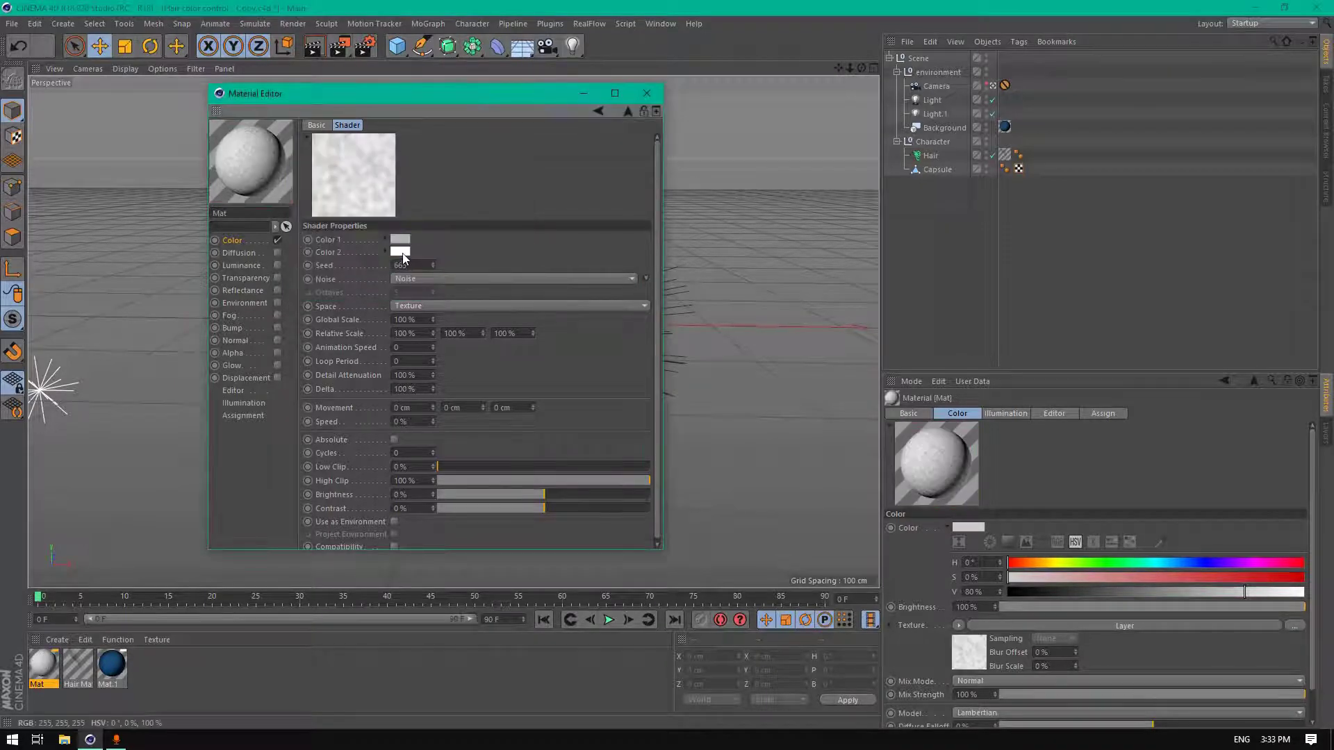
left_click(402, 253)
left_click_drag(435, 281, 273, 282)
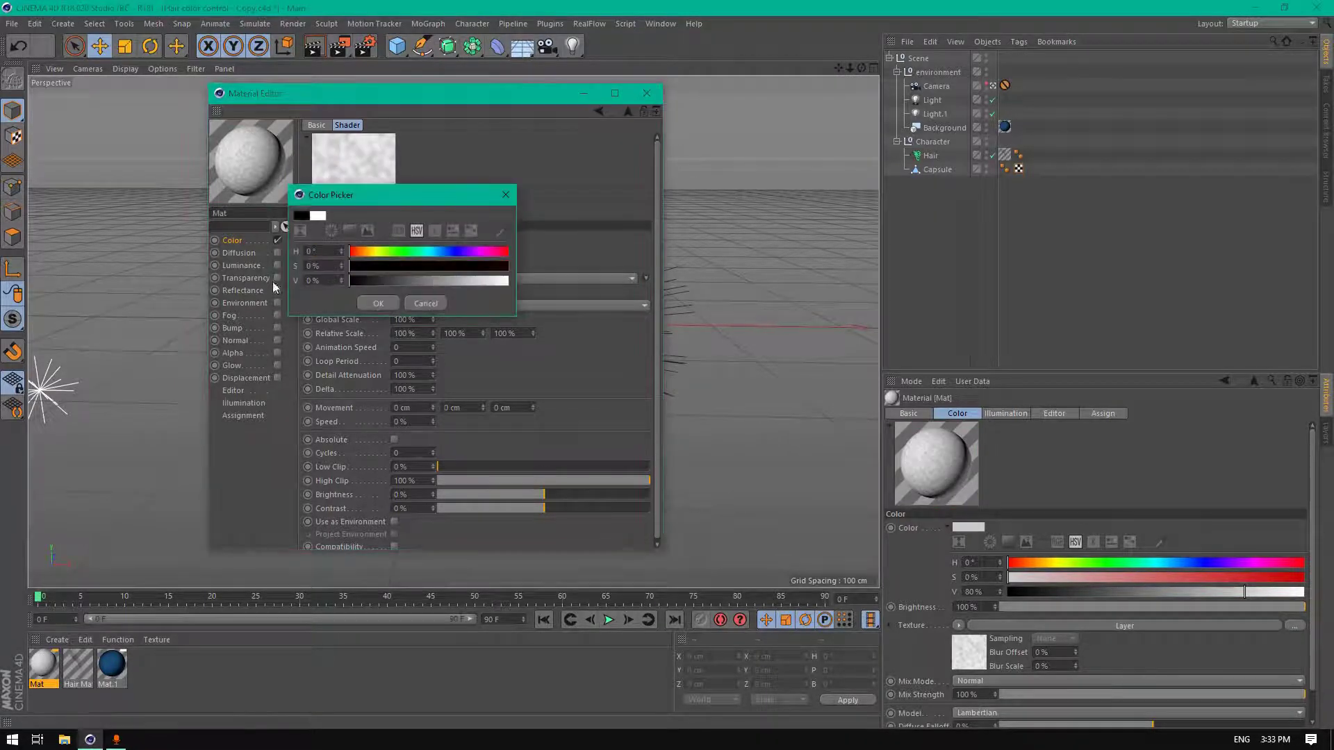
left_click(378, 303)
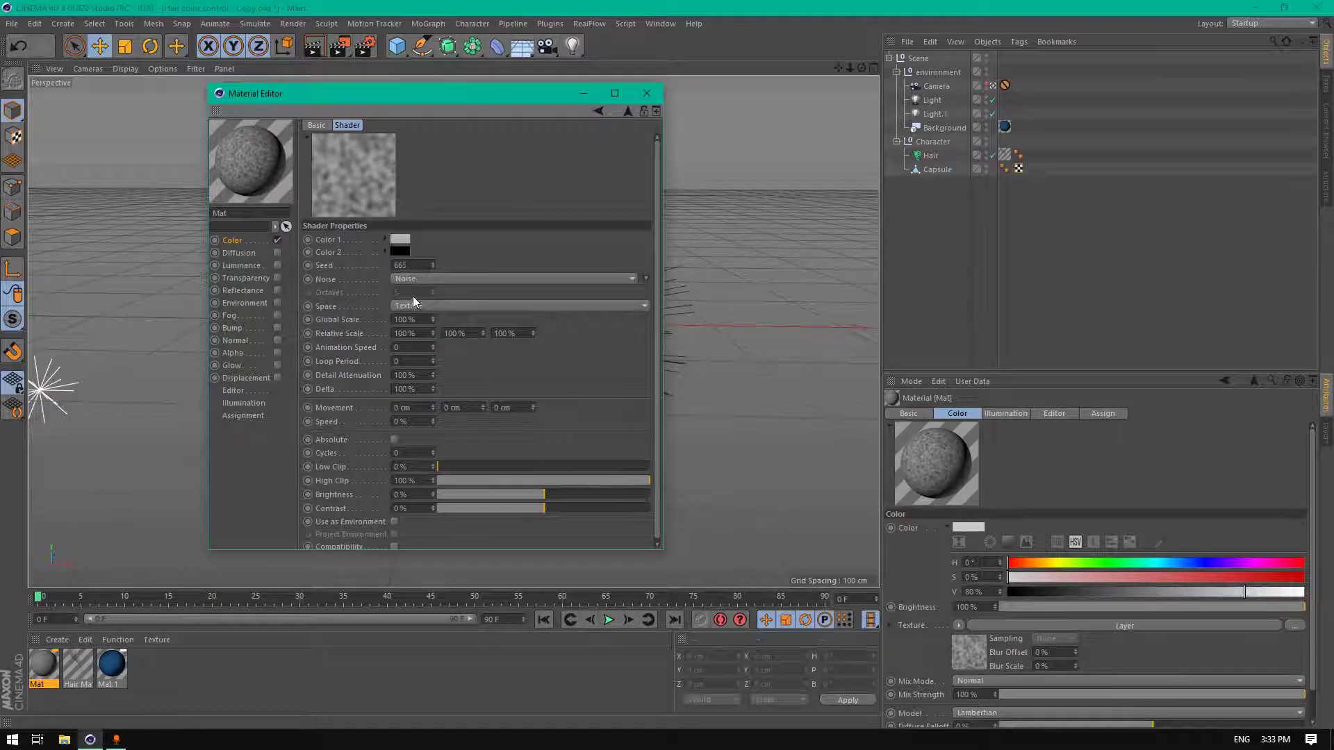
Change the second noise's type to Dents
left_click(418, 278)
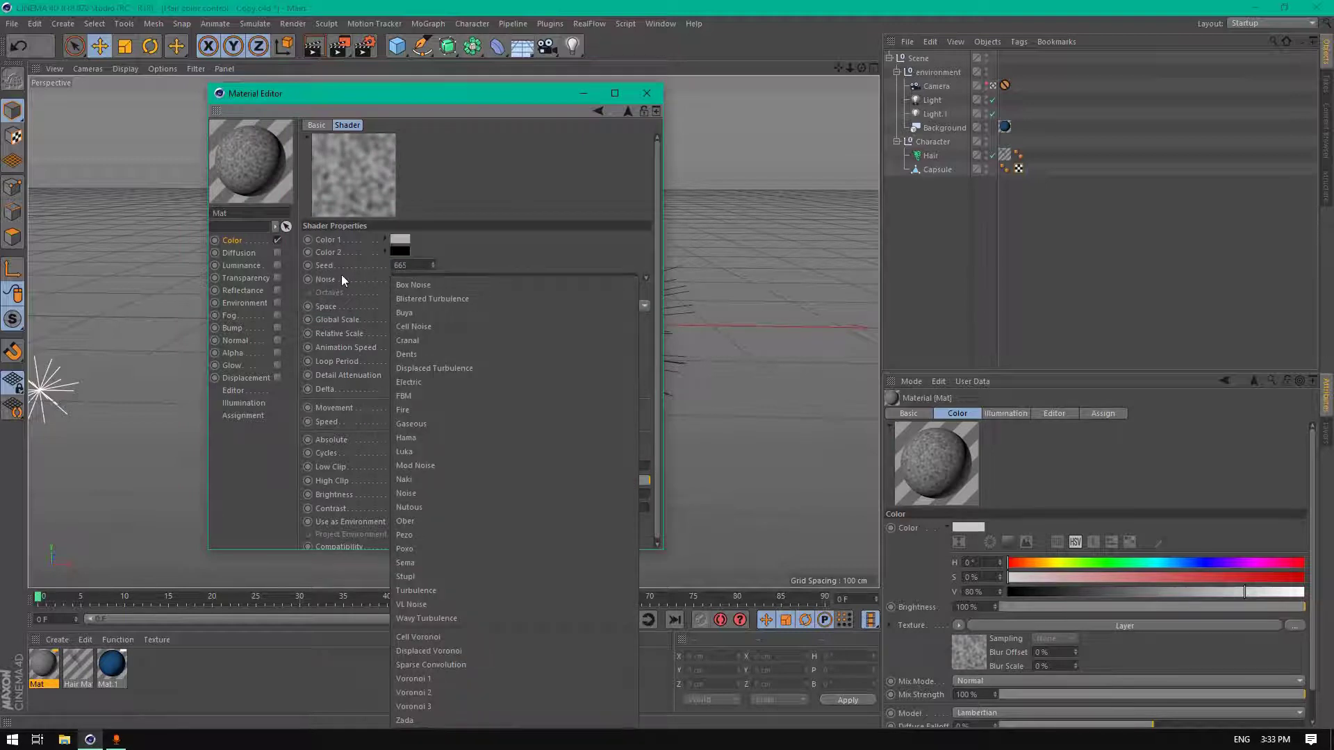
left_click(435, 354)
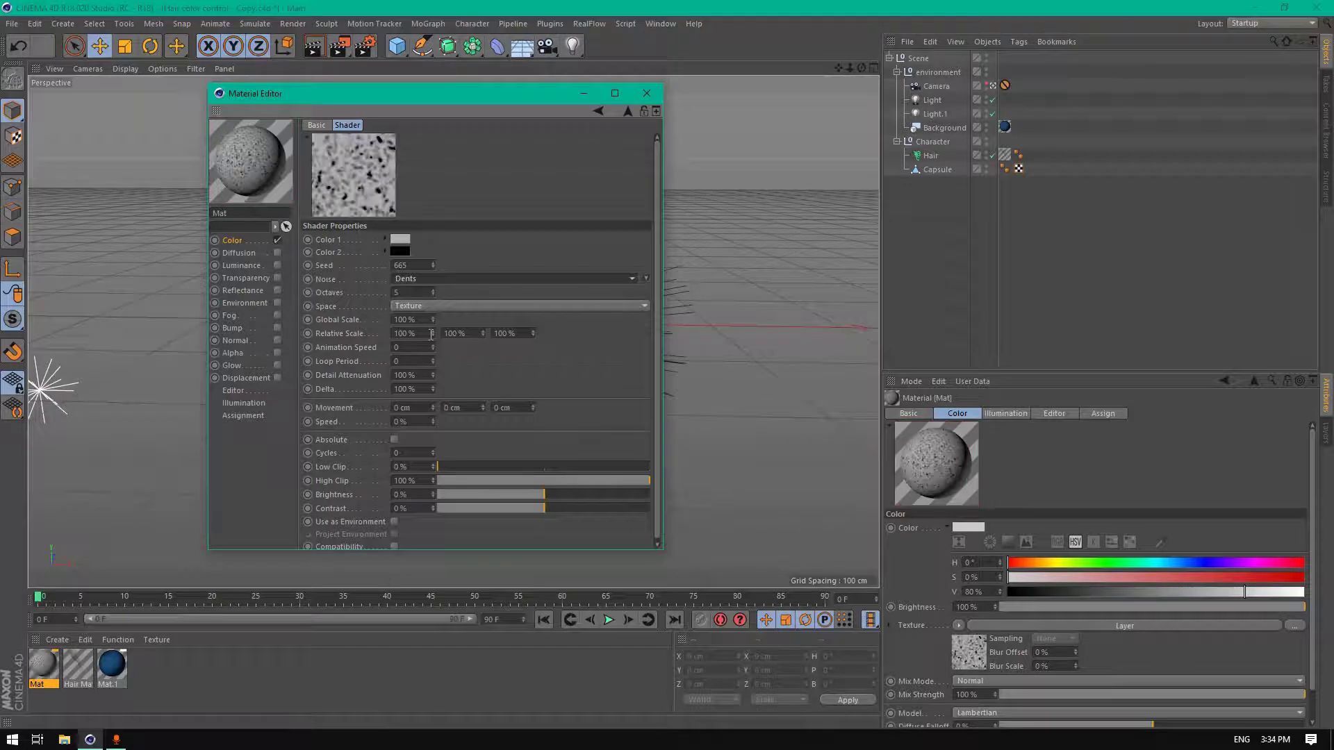
Set the second noise's octaves to 15 and its space to UV (2D)
double_click(394, 292)
type("19")
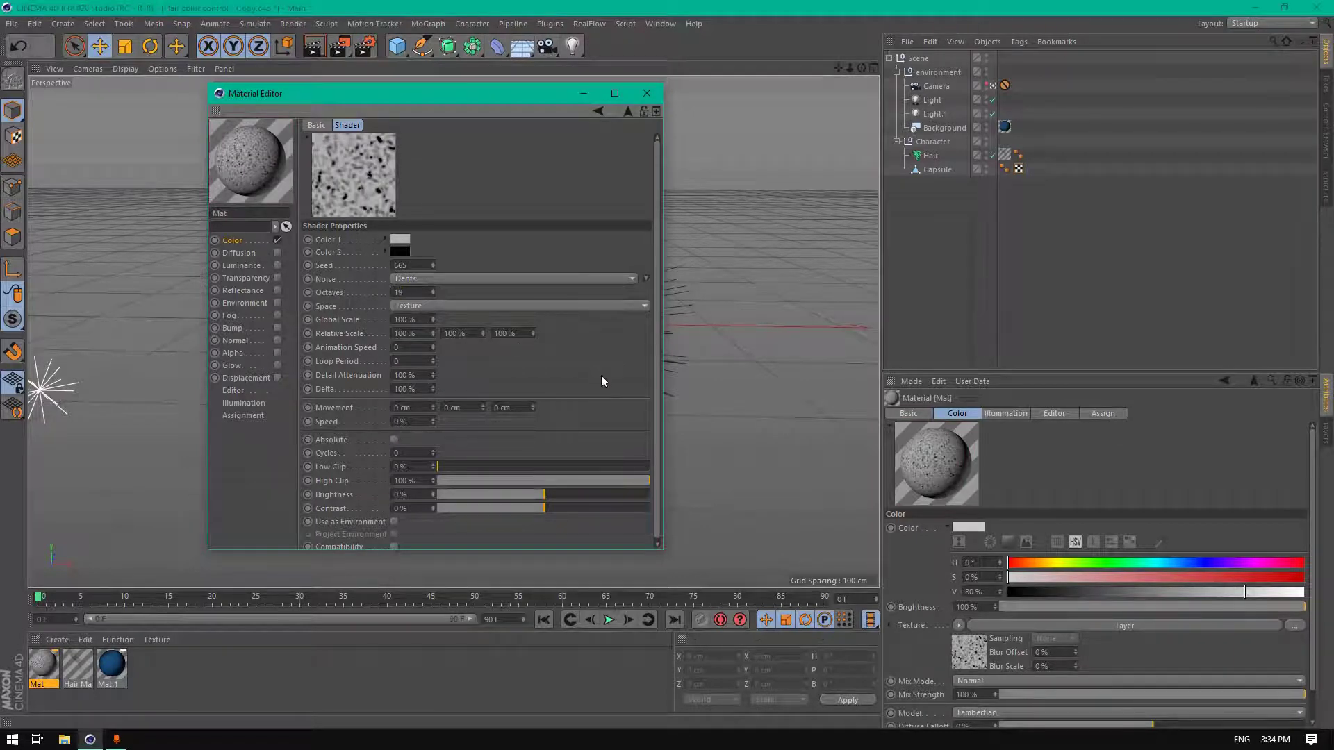
left_click_drag(433, 292, 543, 335)
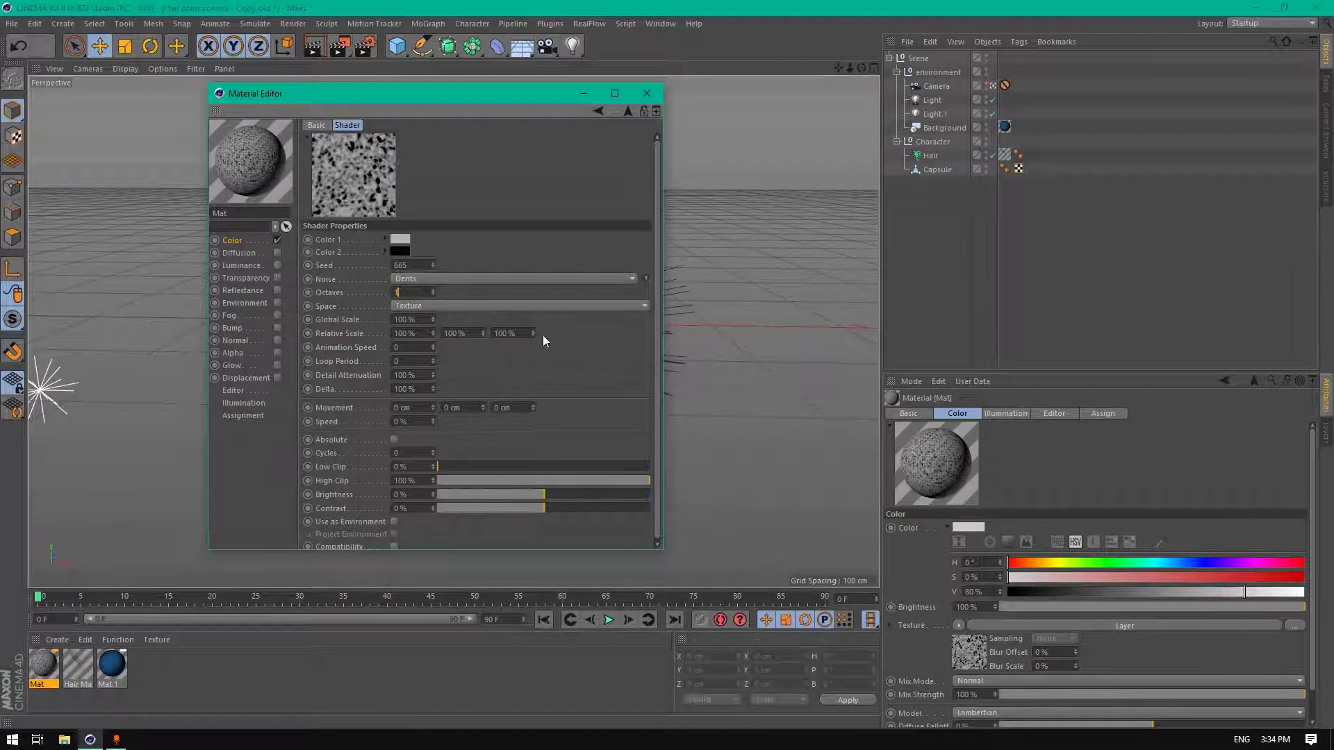
left_click(427, 306)
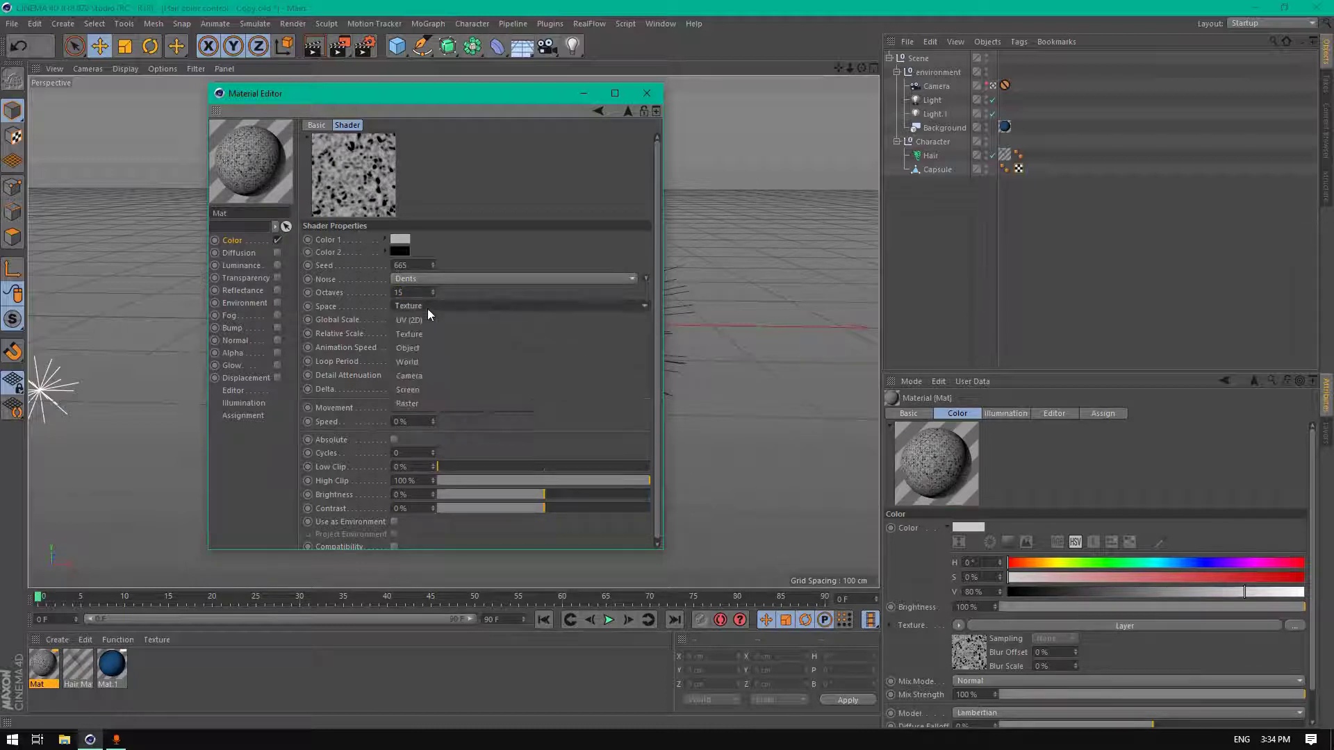
left_click(430, 317)
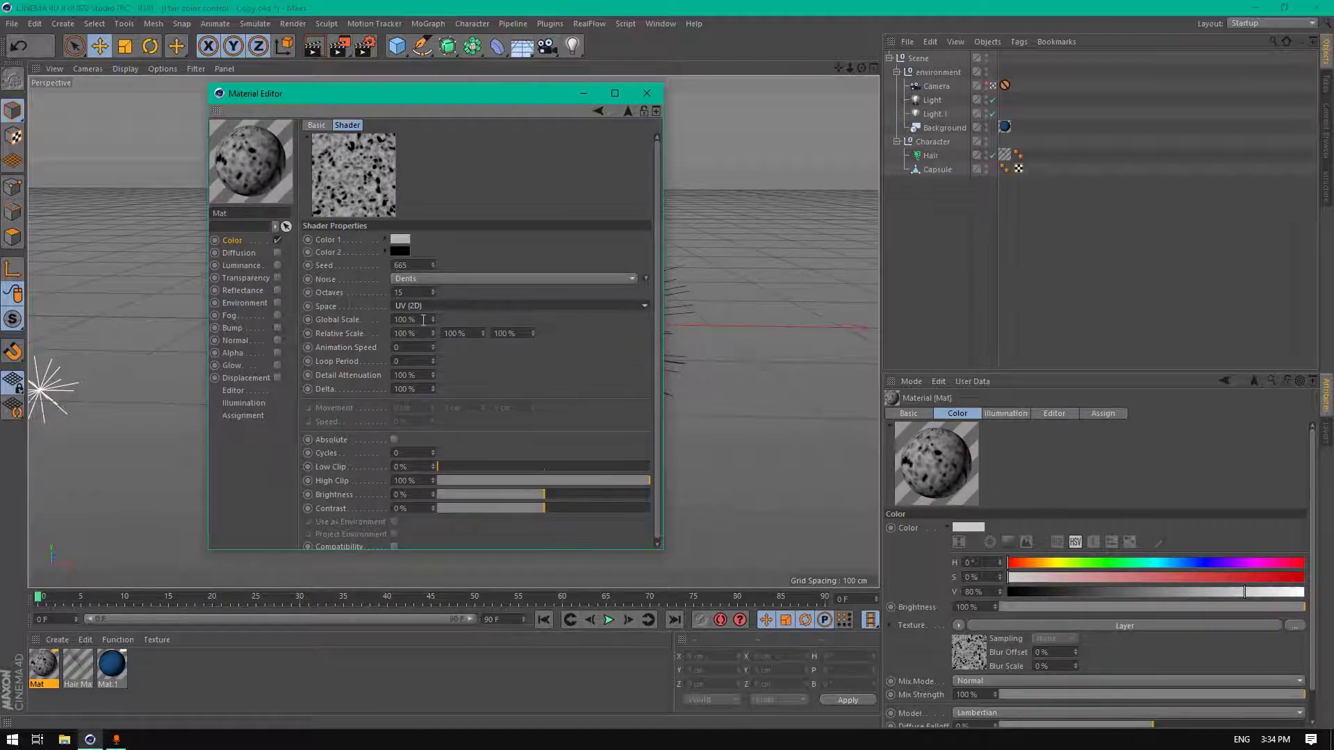
Set the second noise's global scale to 400% and its delta to 500%
left_click(430, 320)
type("400")
key("Return")
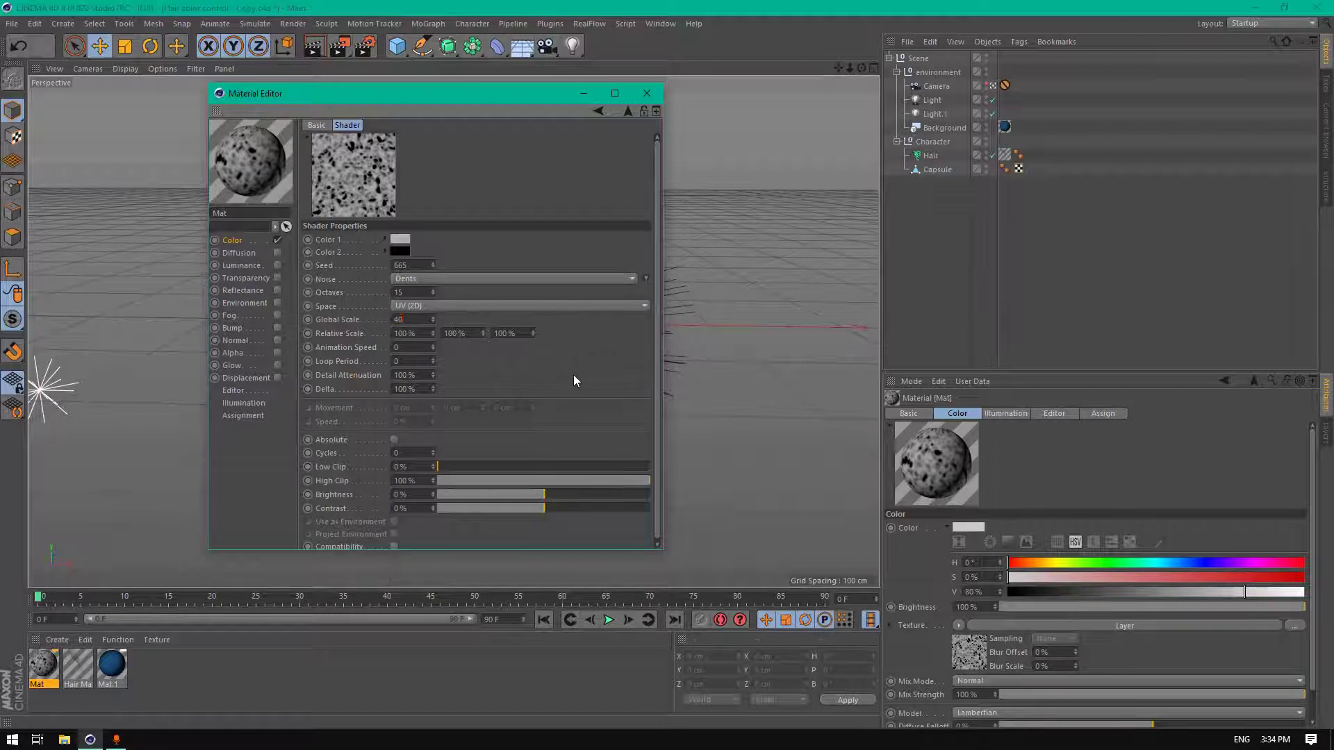
type("500")
key("Return")
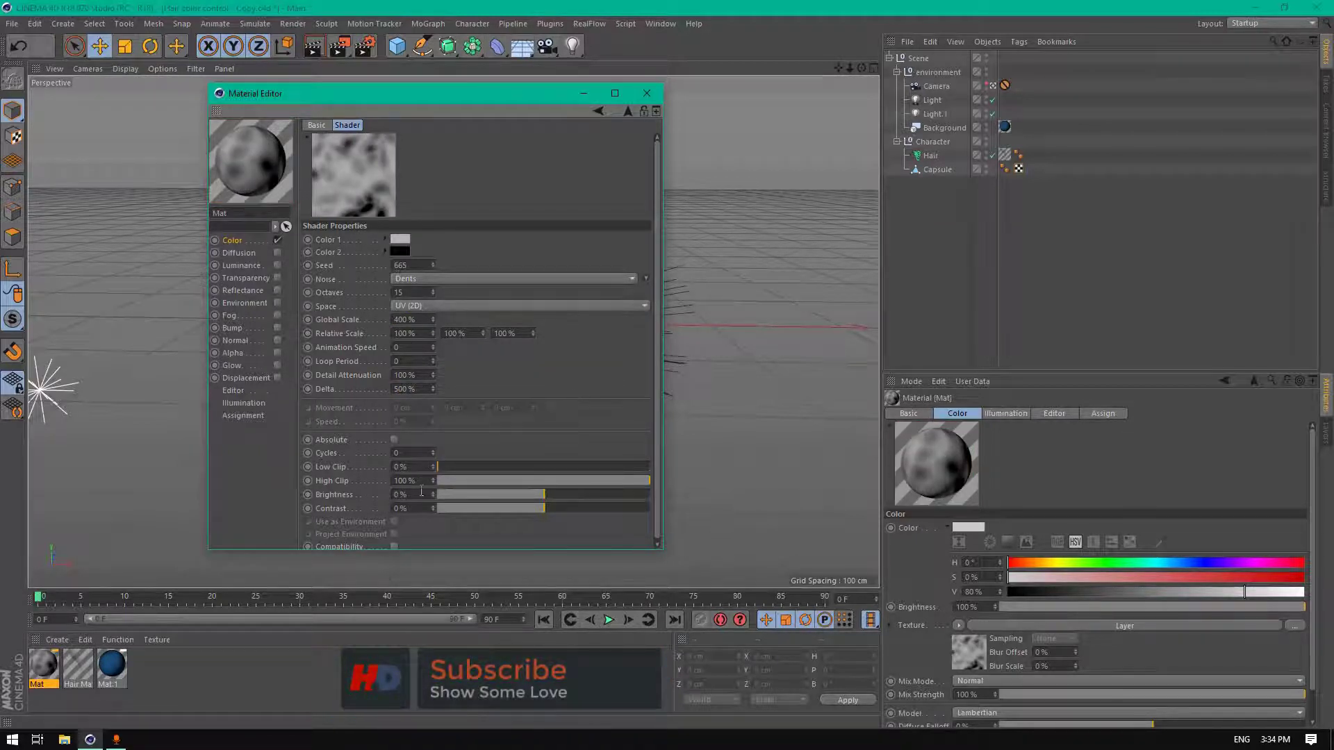
Sharpen the Dents noise with brightness 3% and contrast about 83%
left_click(433, 492)
left_click(435, 492)
left_click(434, 493)
key("Tab")
left_click_drag(465, 508, 636, 509)
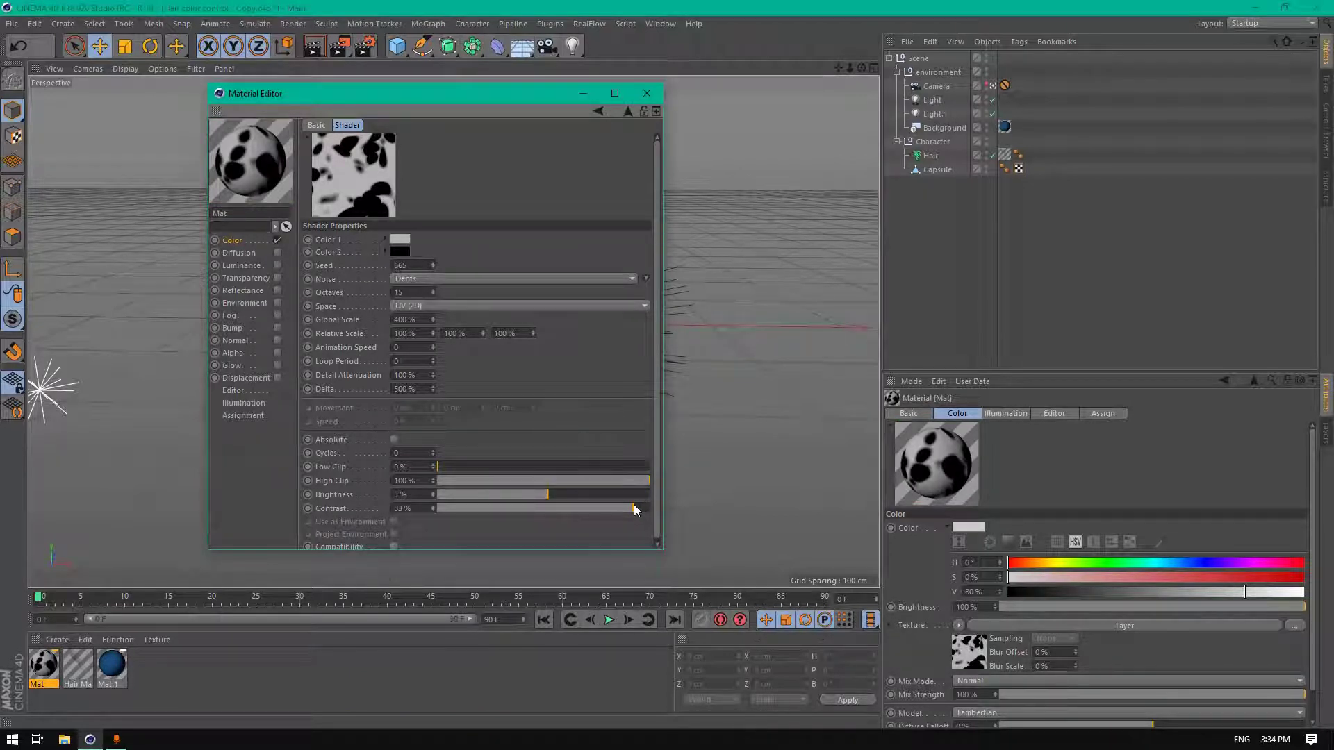
Refine the Dents noise to 19 octaves and a global scale of 450%
left_click(419, 292)
type("19")
key("Return")
left_click(417, 320)
type("450")
key("Return")
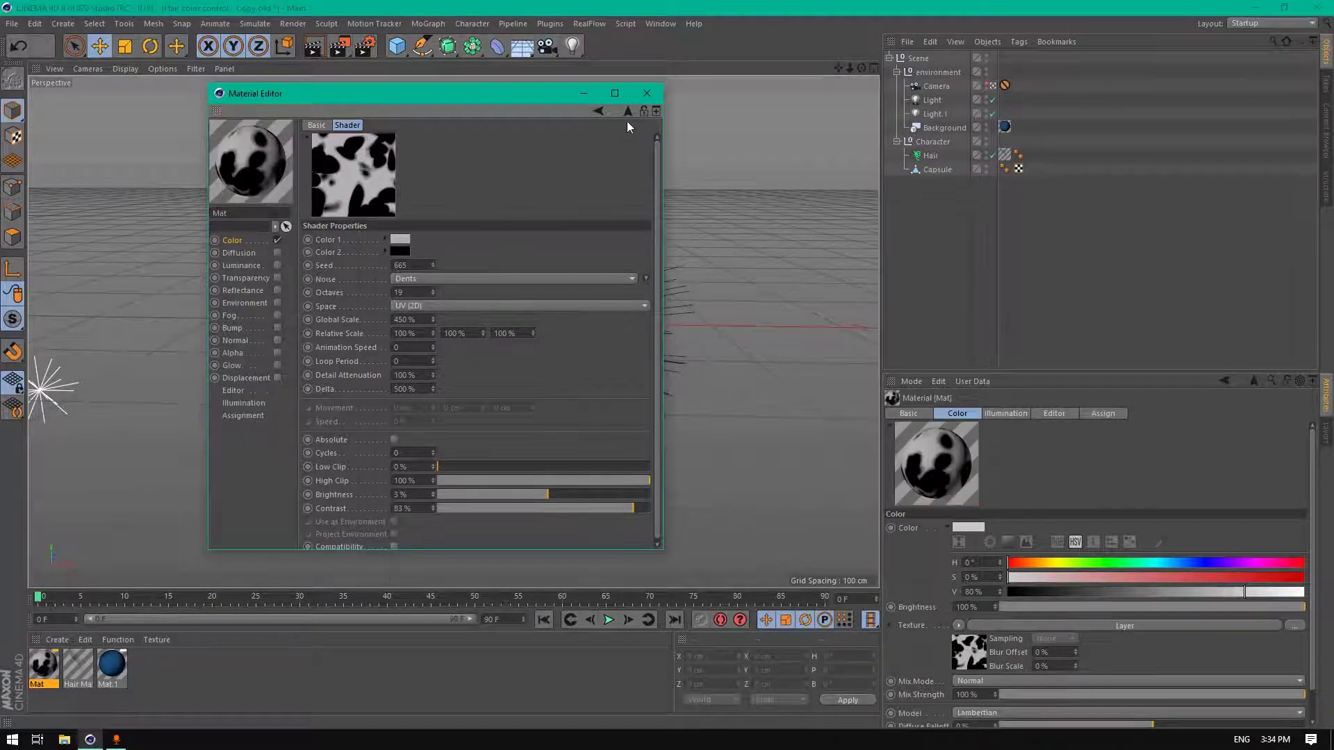
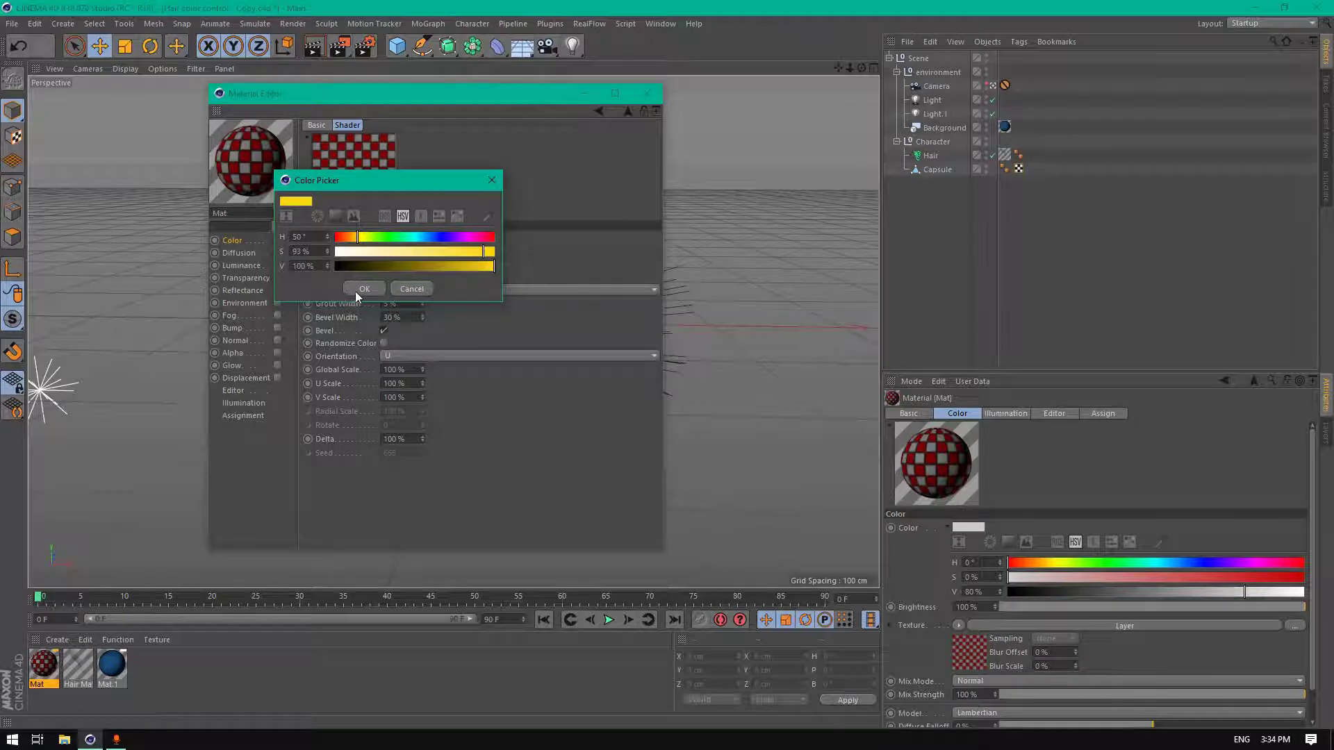
Accept the yellow grout colour and set Tiles Color 1 to yellow with hue 49°, saturation 100% and value 100%
left_click(357, 289)
left_click(386, 254)
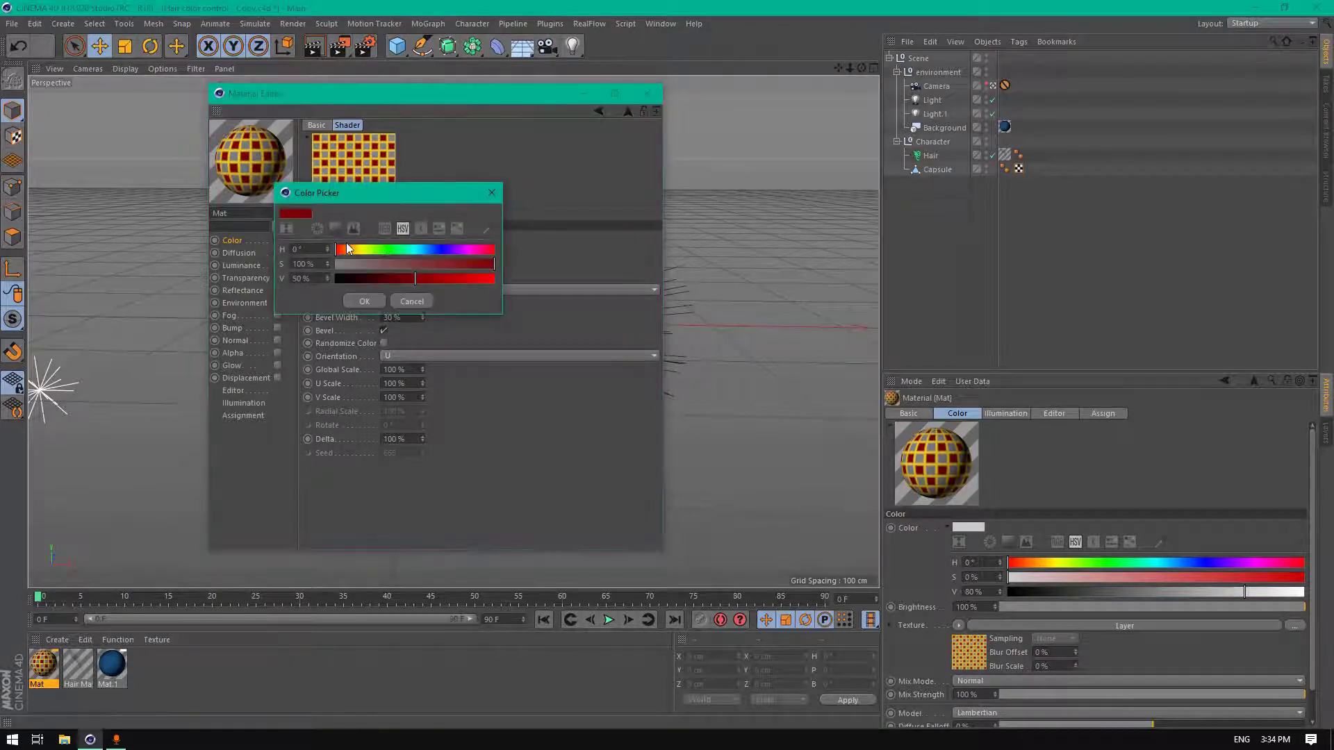
left_click_drag(385, 252, 360, 249)
left_click_drag(503, 280, 514, 278)
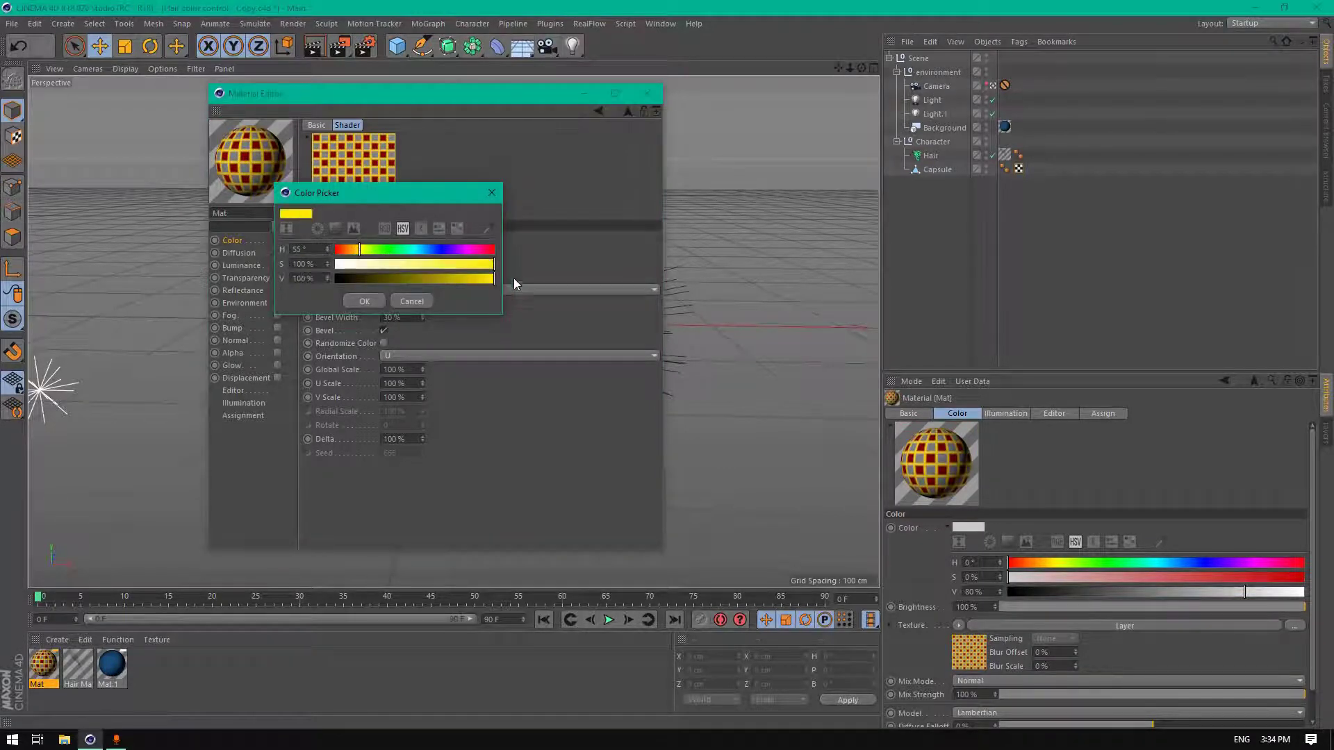
left_click_drag(360, 248, 358, 250)
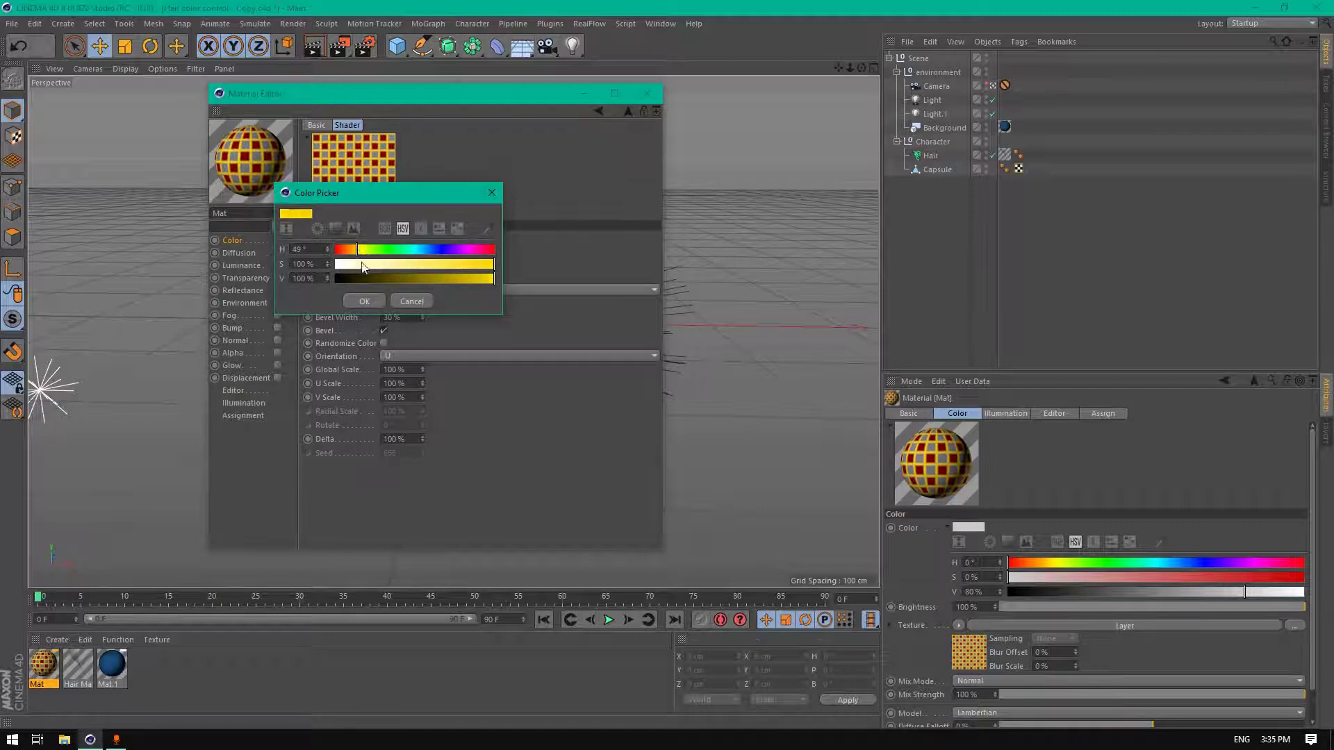
left_click(367, 301)
Set Tiles Color 2 to black
left_click(395, 264)
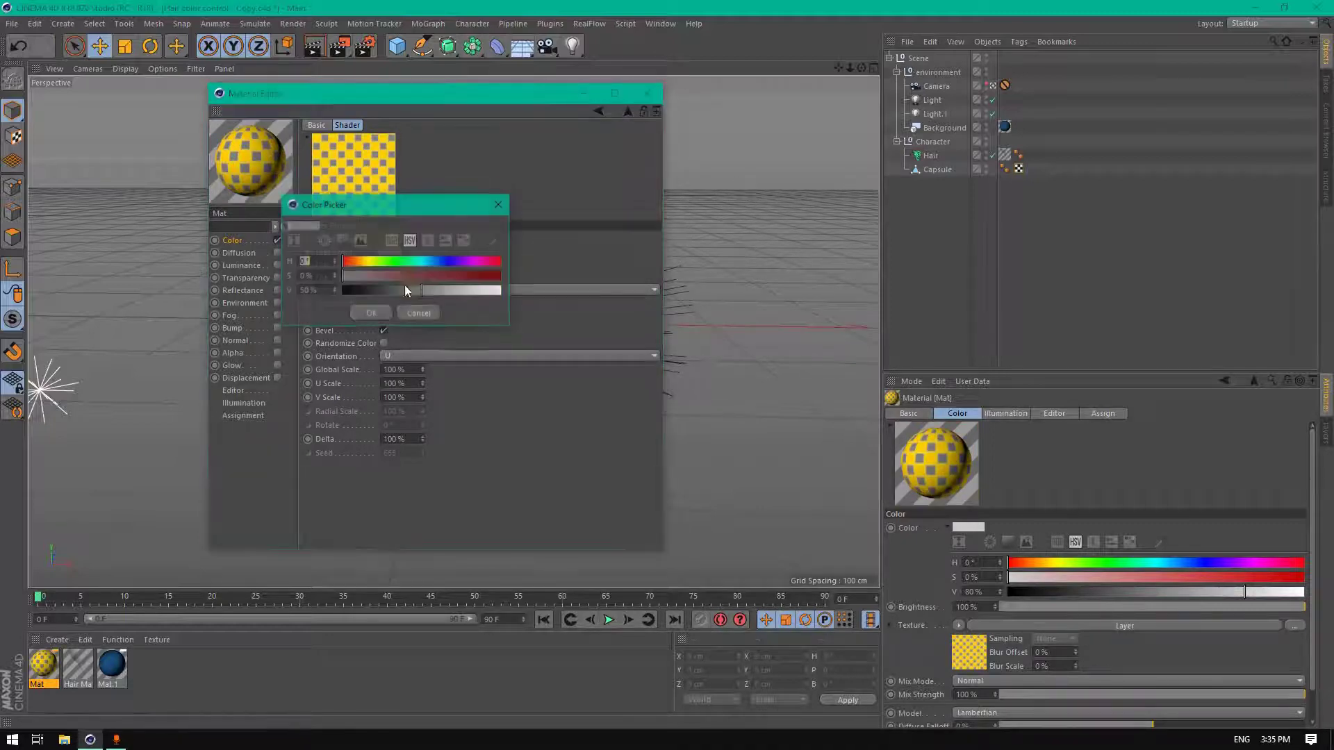
left_click_drag(404, 285, 378, 287)
left_click(377, 310)
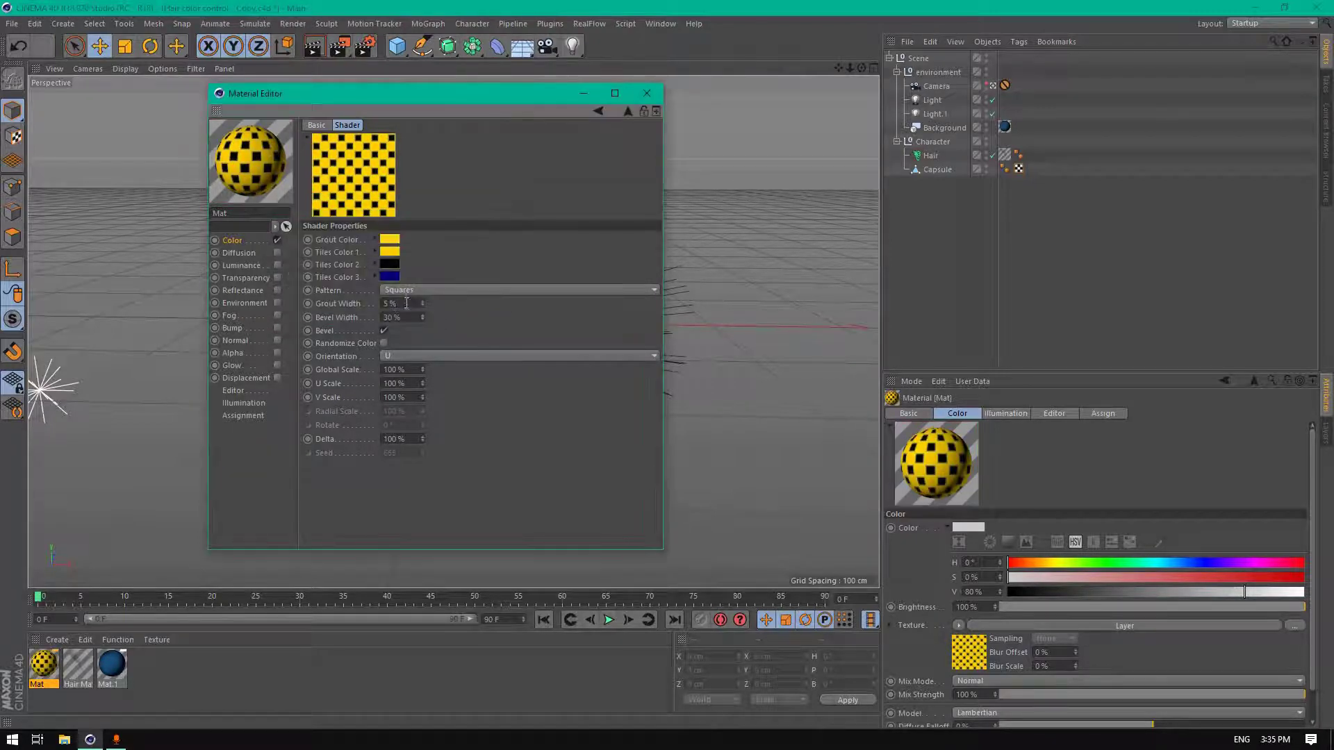
Set the tiles' grout width to 0%, bevel width to 20% and pattern to Lines 1
left_click(393, 304)
type("0")
key("Return")
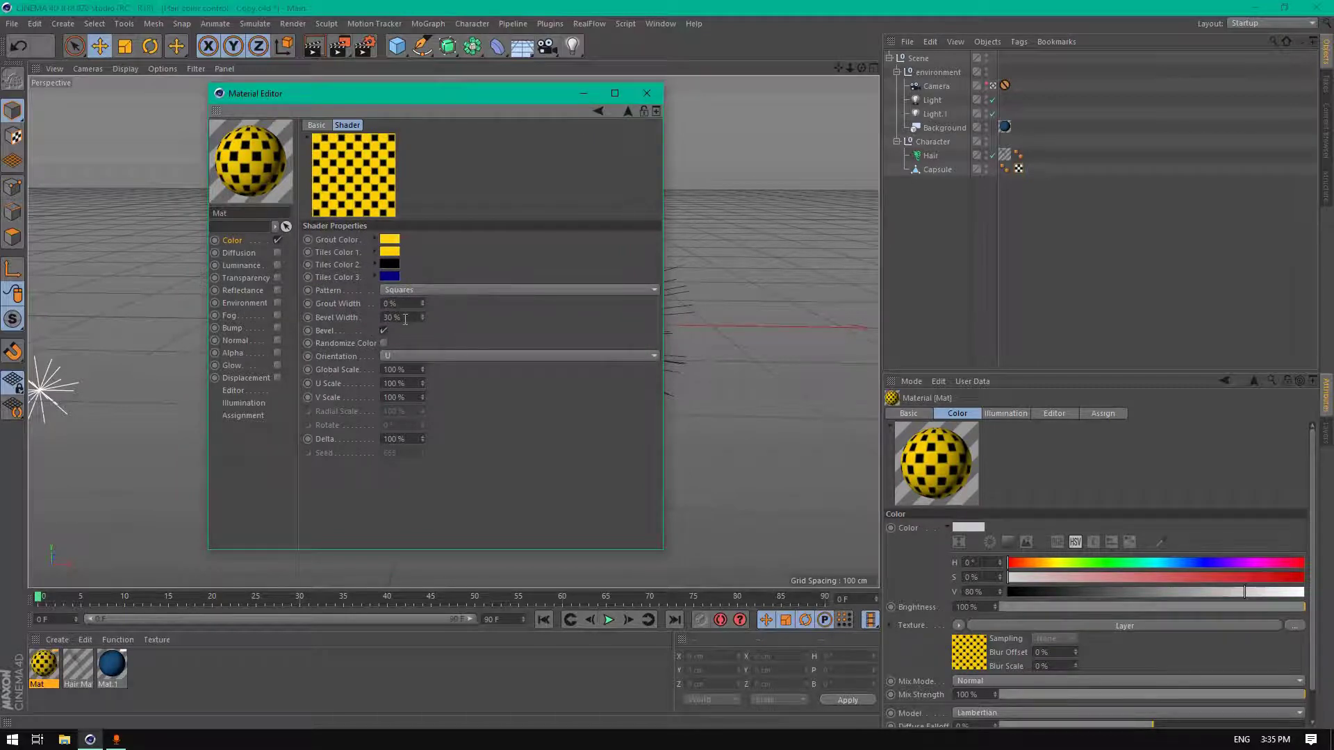
left_click(412, 318)
type("20")
key("Return")
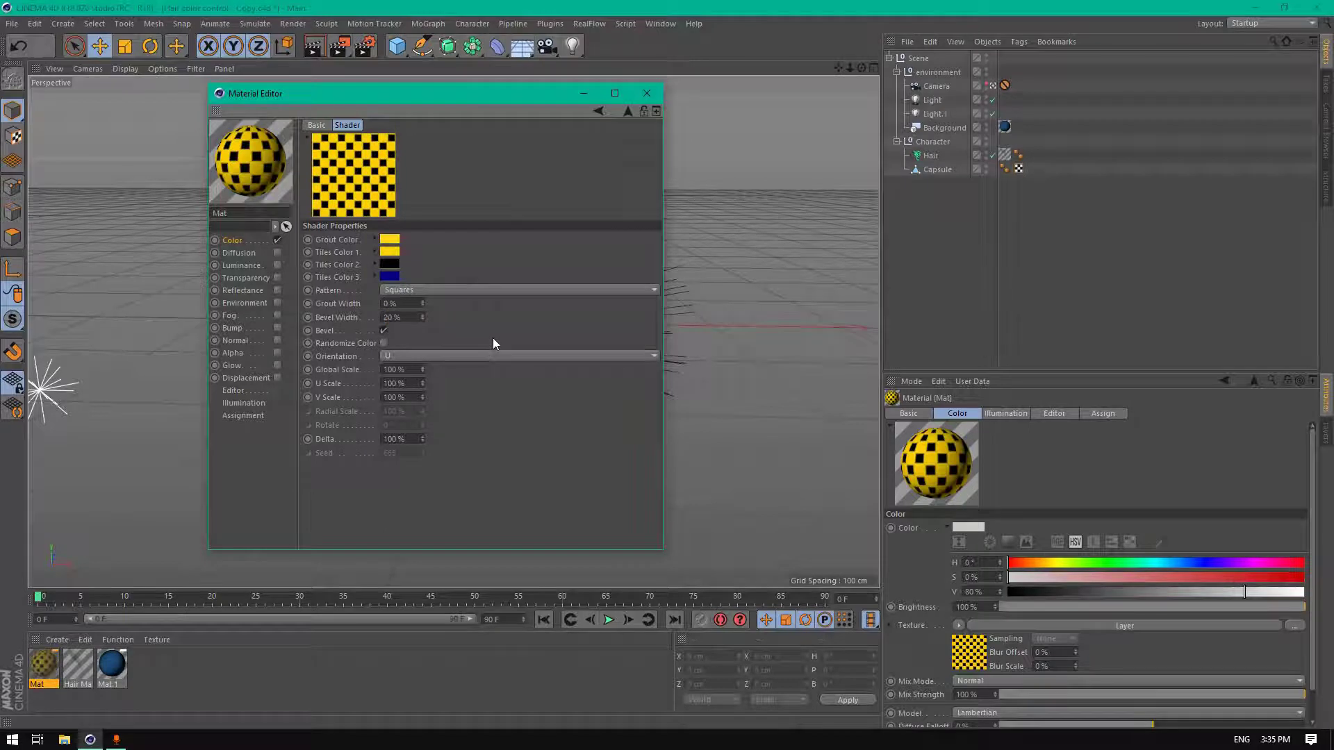
left_click(421, 292)
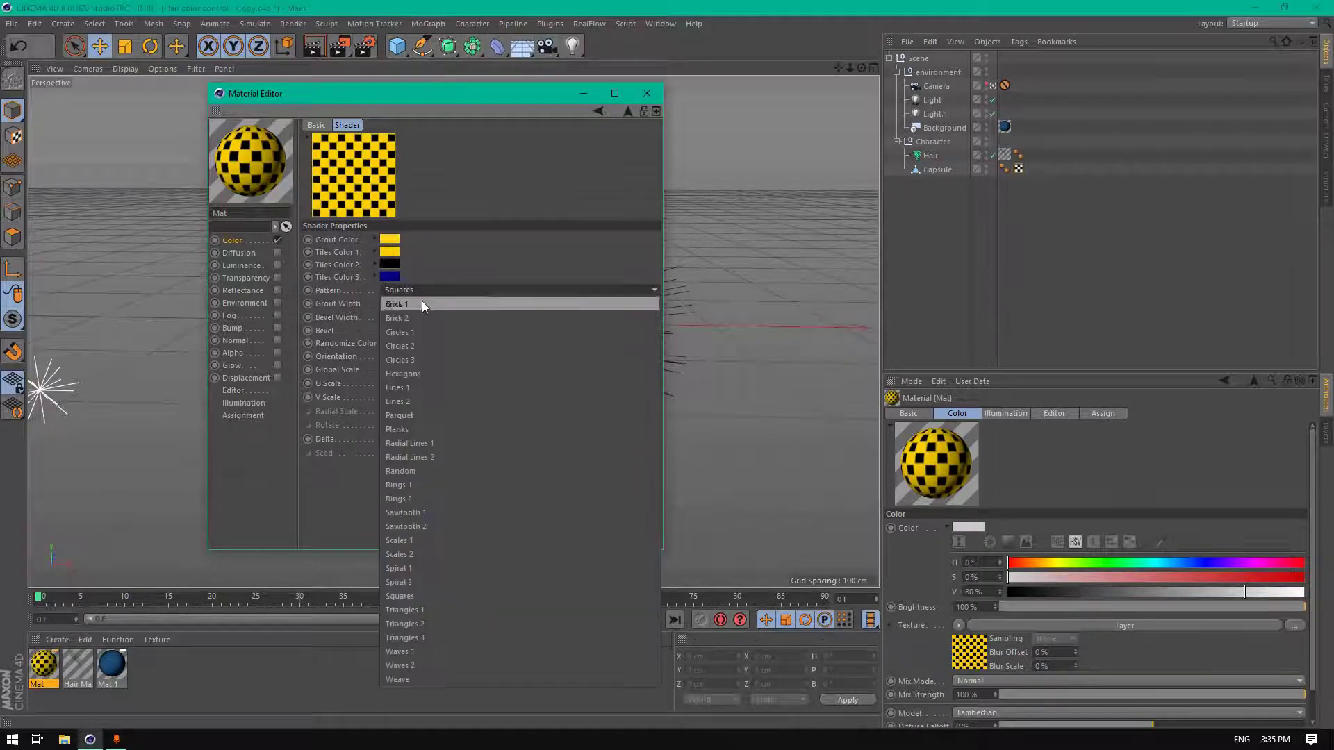
left_click(424, 391)
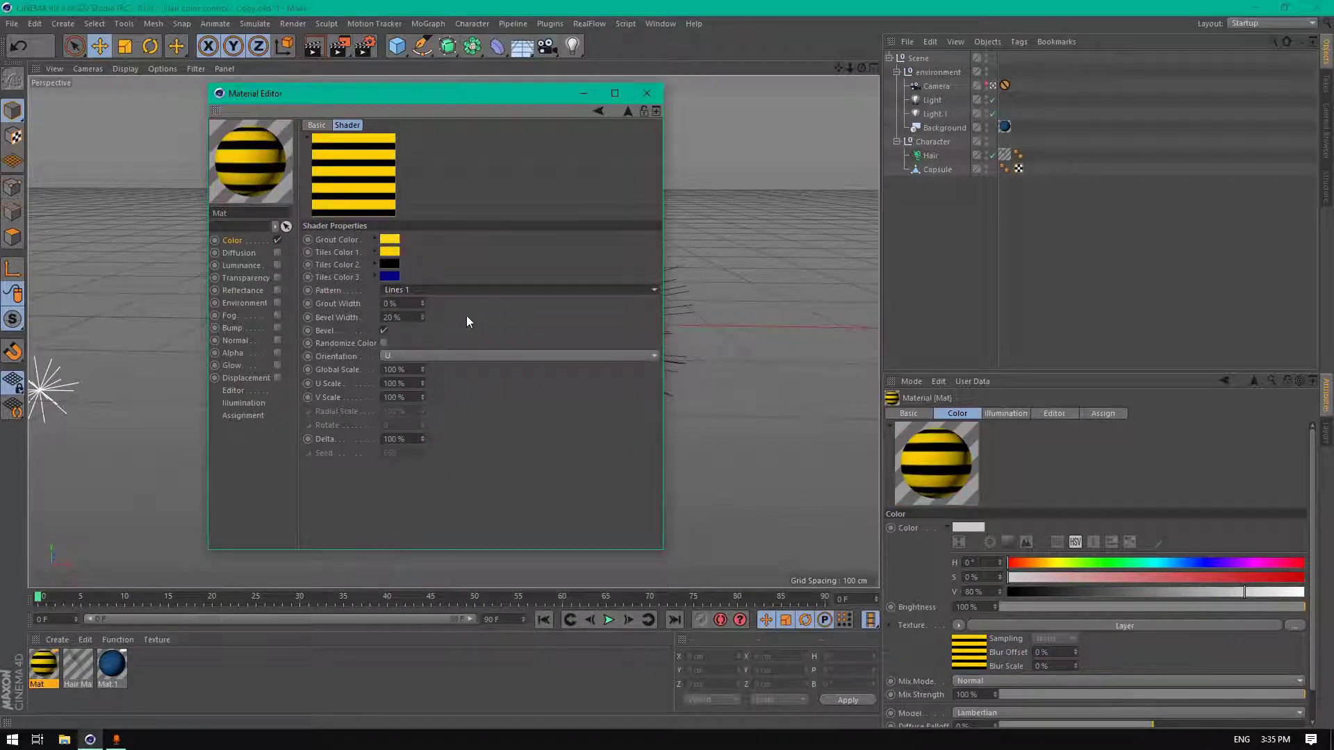
Add a Color shader to the Layer shader above the Tiles and open its properties
left_click(600, 111)
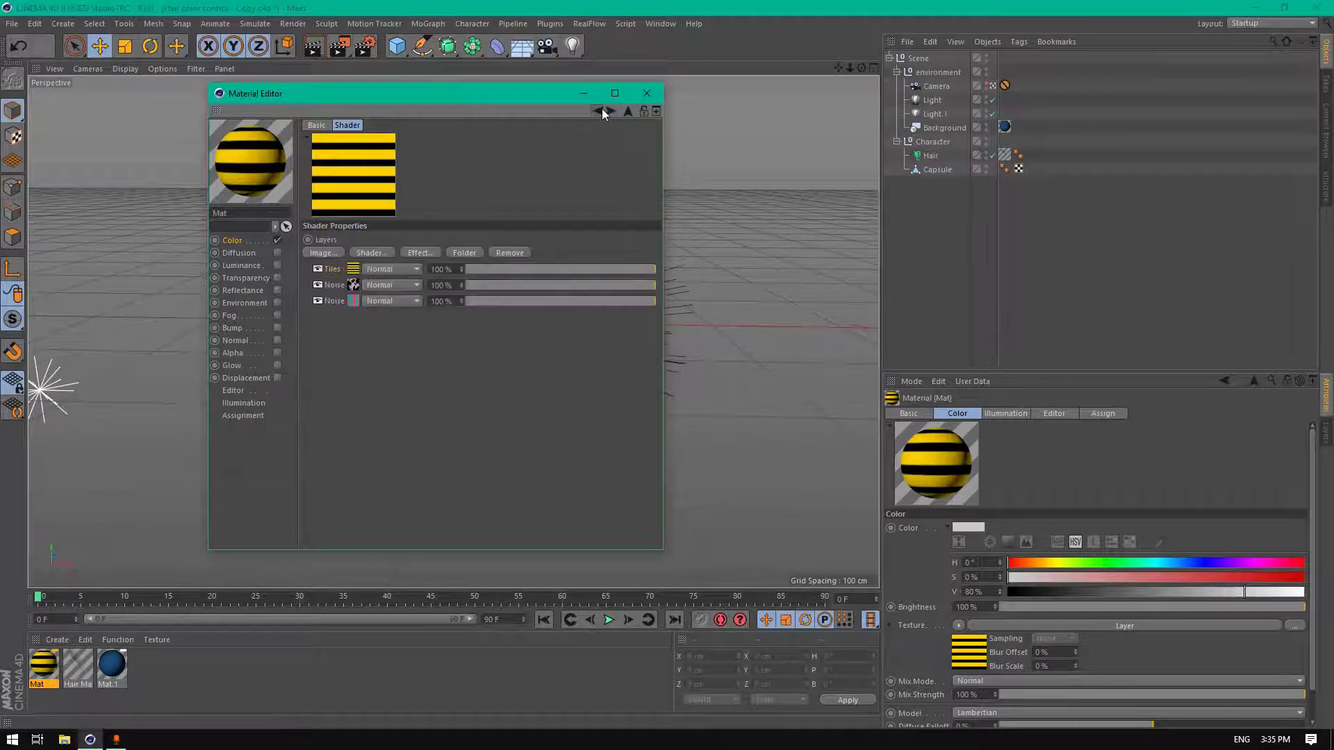
left_click(371, 251)
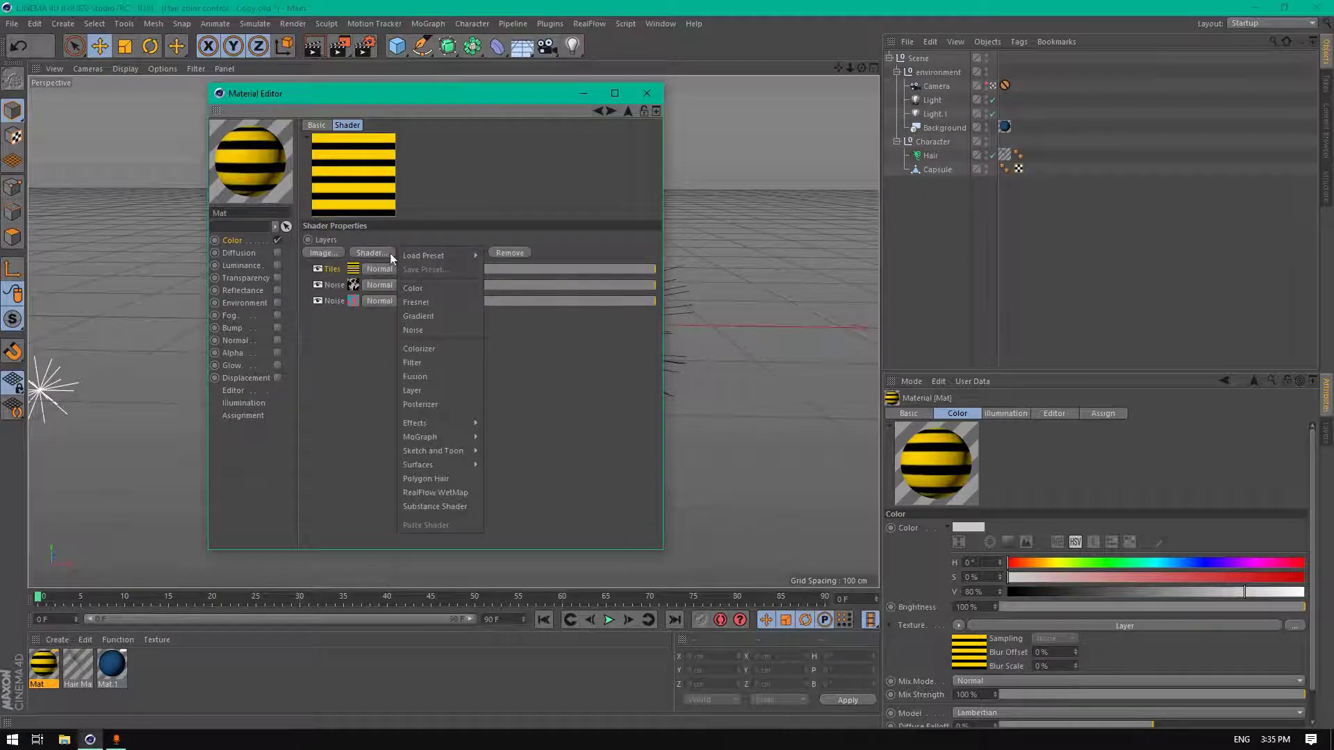
left_click(437, 287)
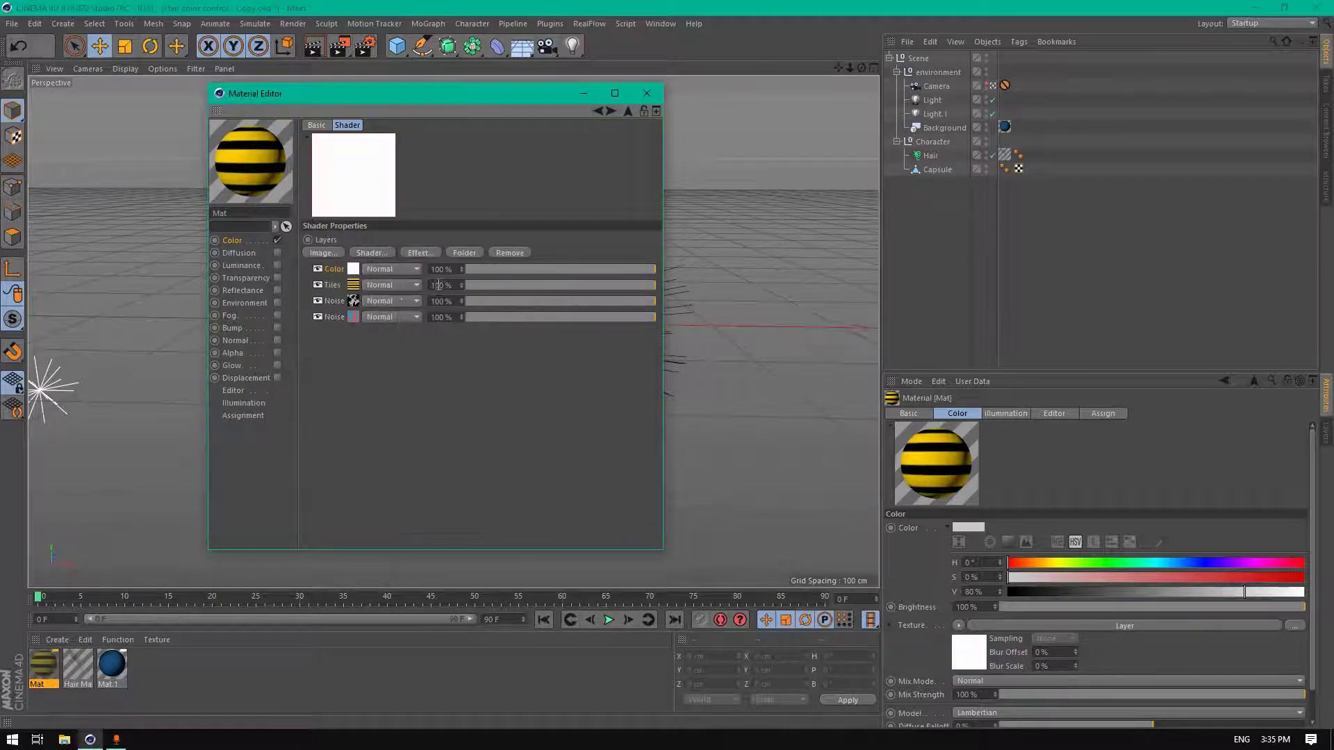
left_click(353, 269)
Set the Color shader to turquoise with hue 183° and value about 73%, and return to the layer list
left_click_drag(500, 274, 537, 274)
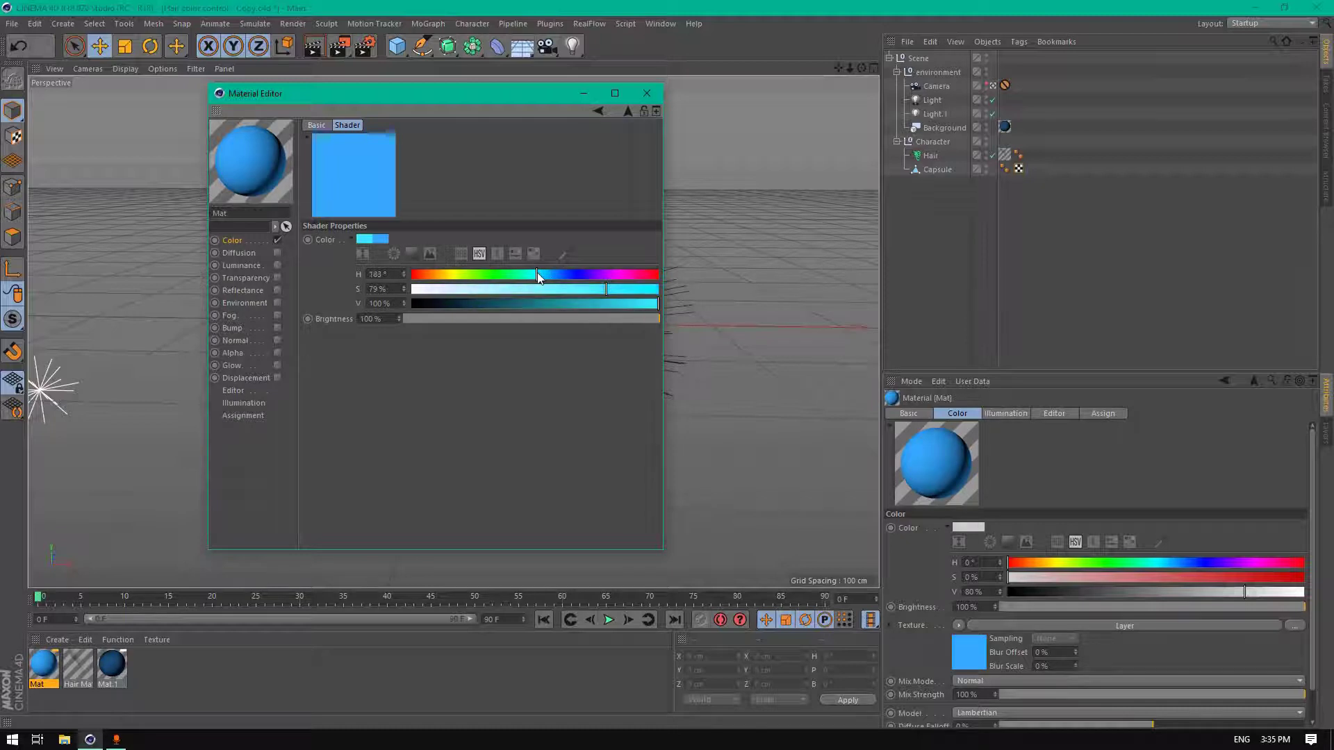
left_click_drag(599, 303, 591, 305)
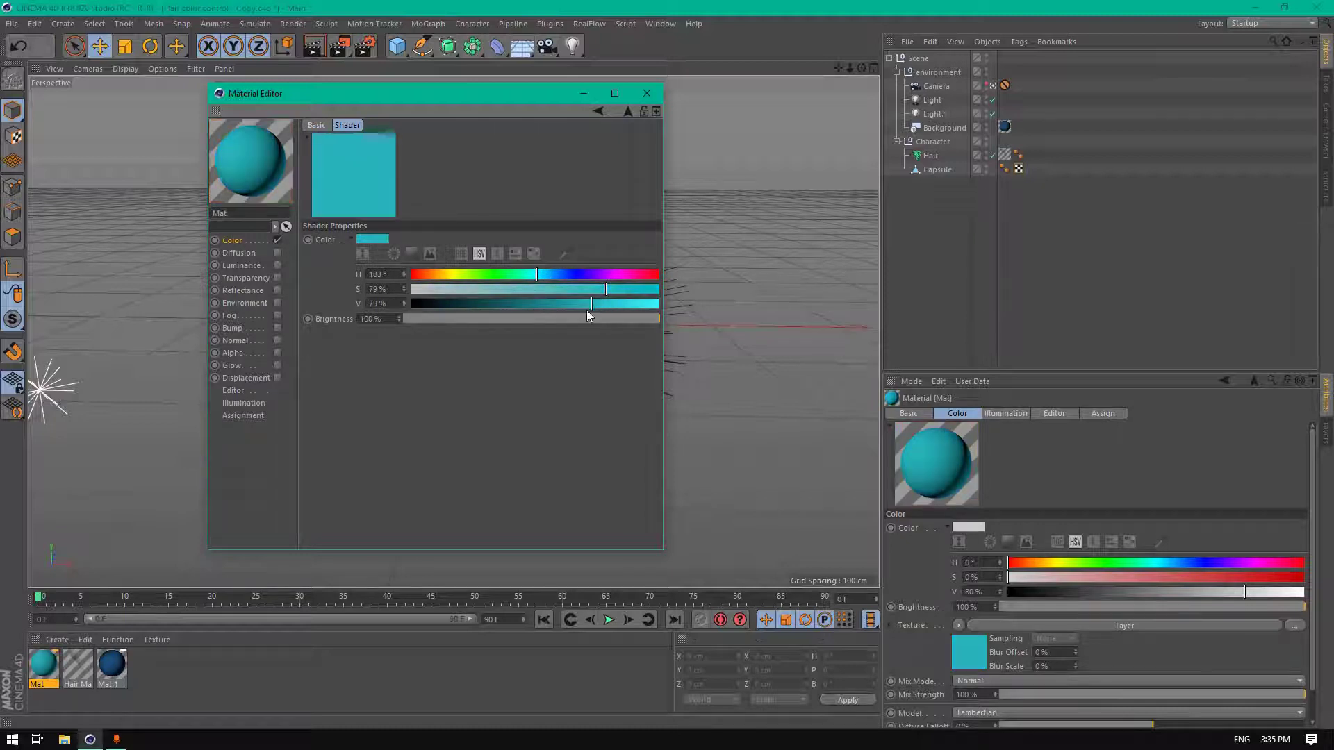
left_click(628, 111)
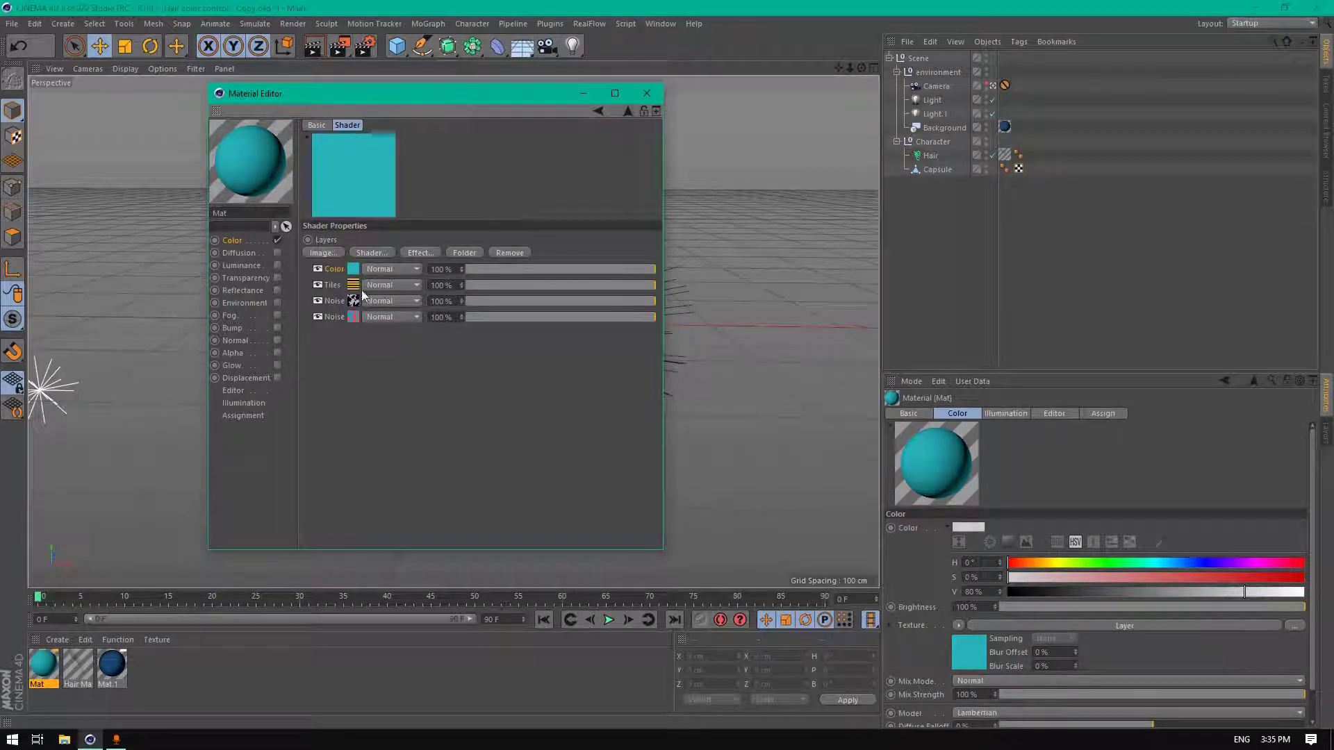
Set the Color channel's brightness to 0% and its texture mix strength to 50%
left_click(243, 243)
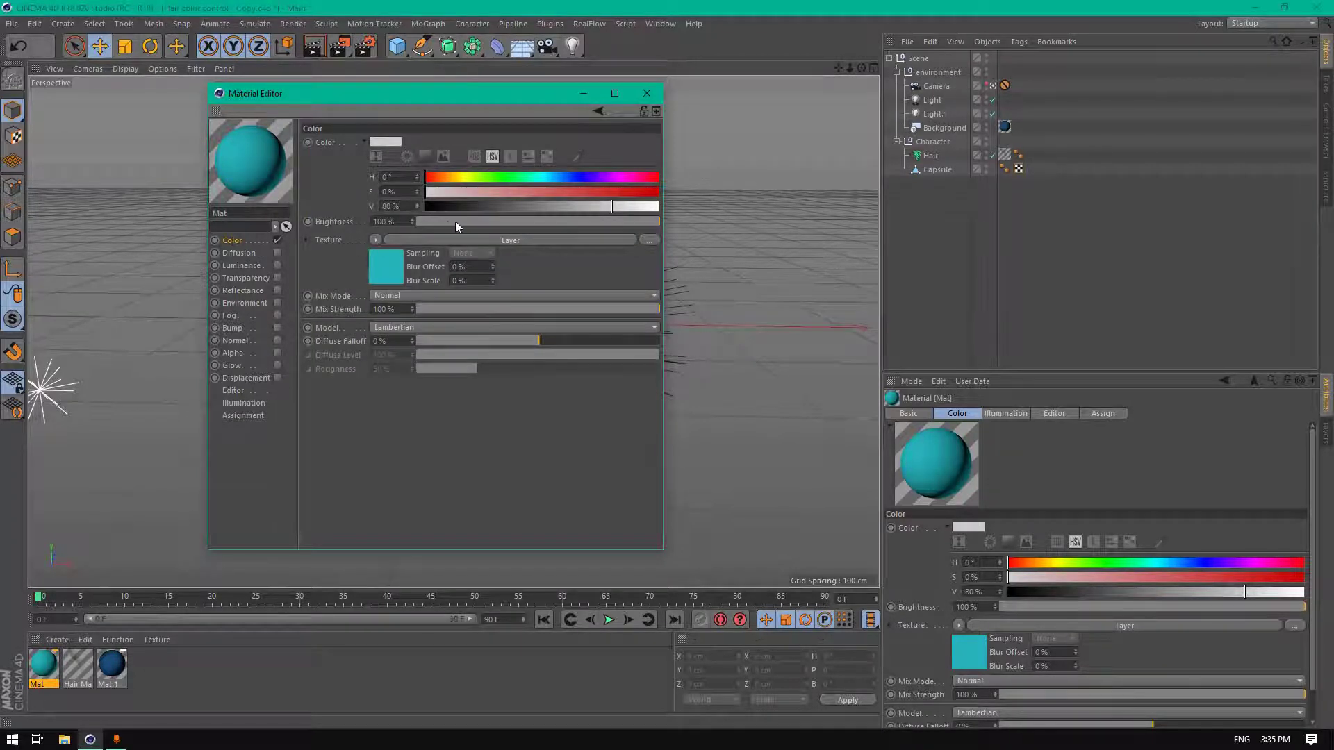
left_click_drag(456, 221, 381, 219)
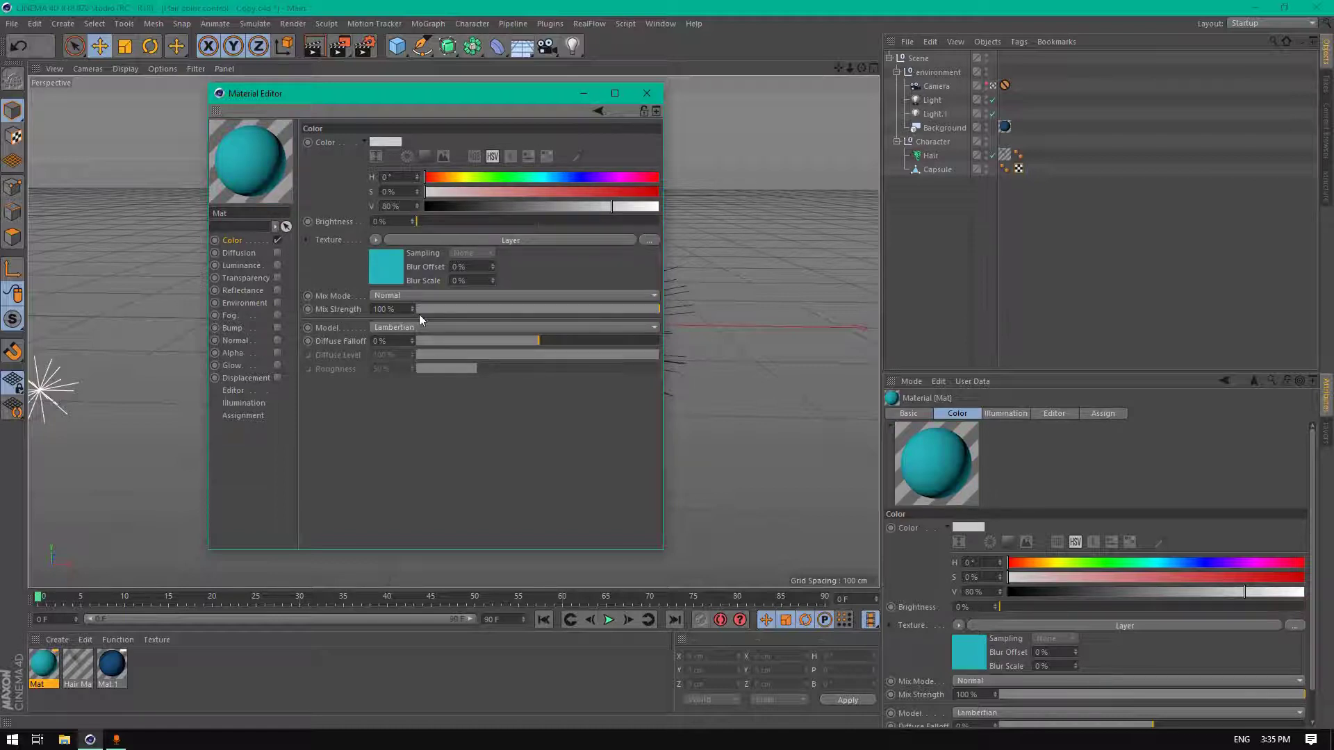
left_click_drag(544, 308, 538, 309)
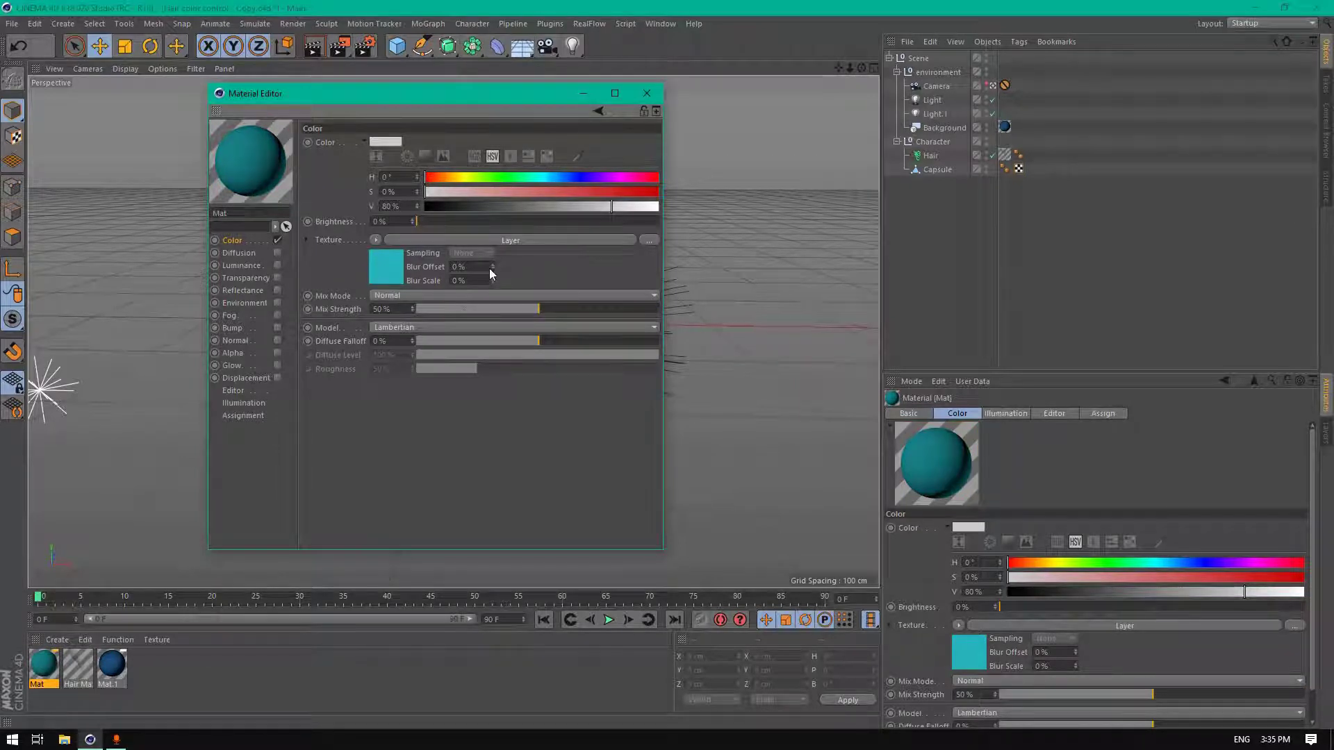
Enable the material's Luminance channel and set its brightness to 0%
left_click(250, 265)
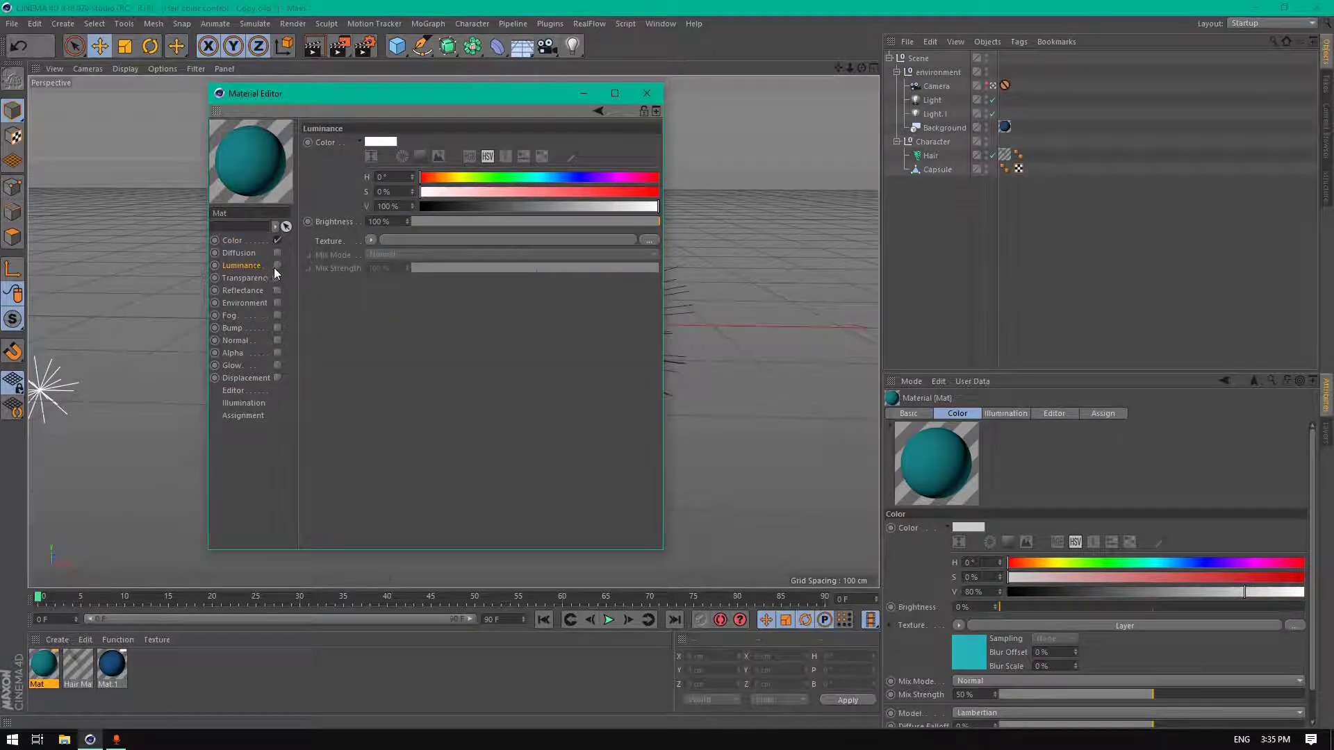
left_click(276, 266)
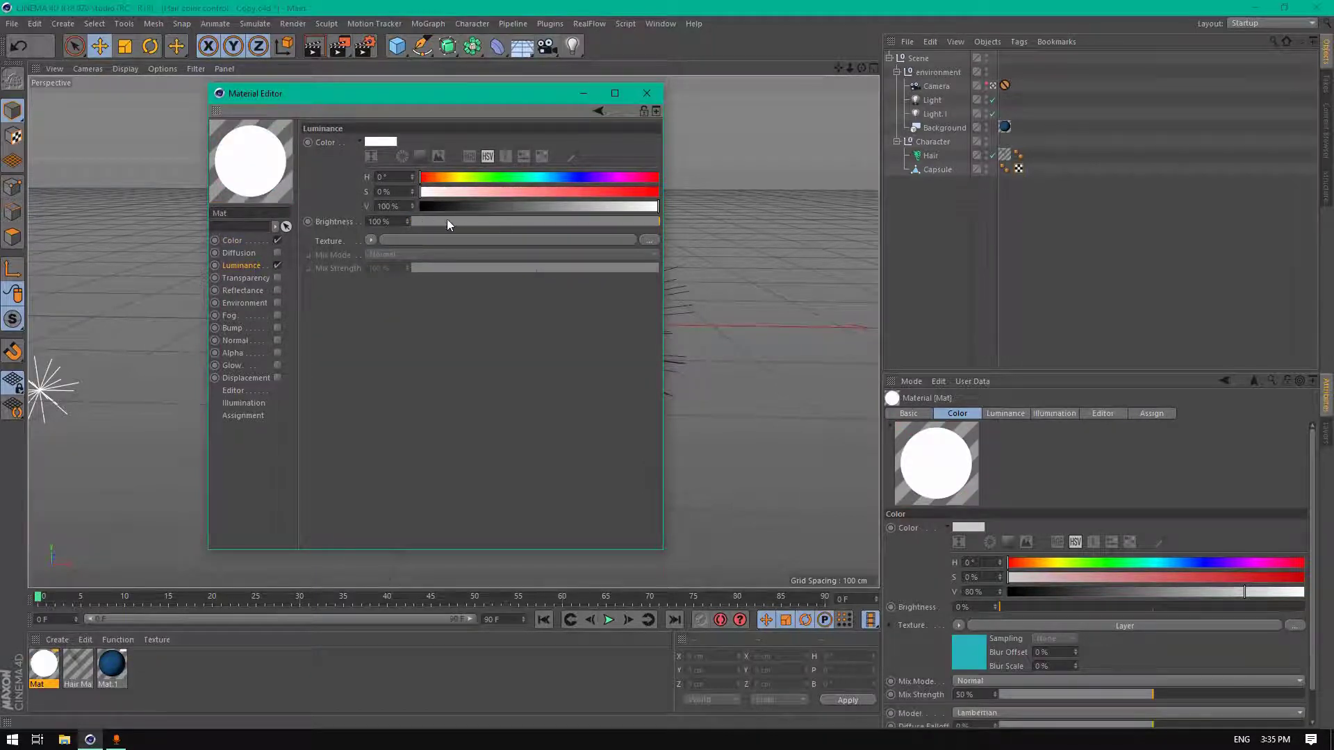
left_click_drag(448, 221, 408, 222)
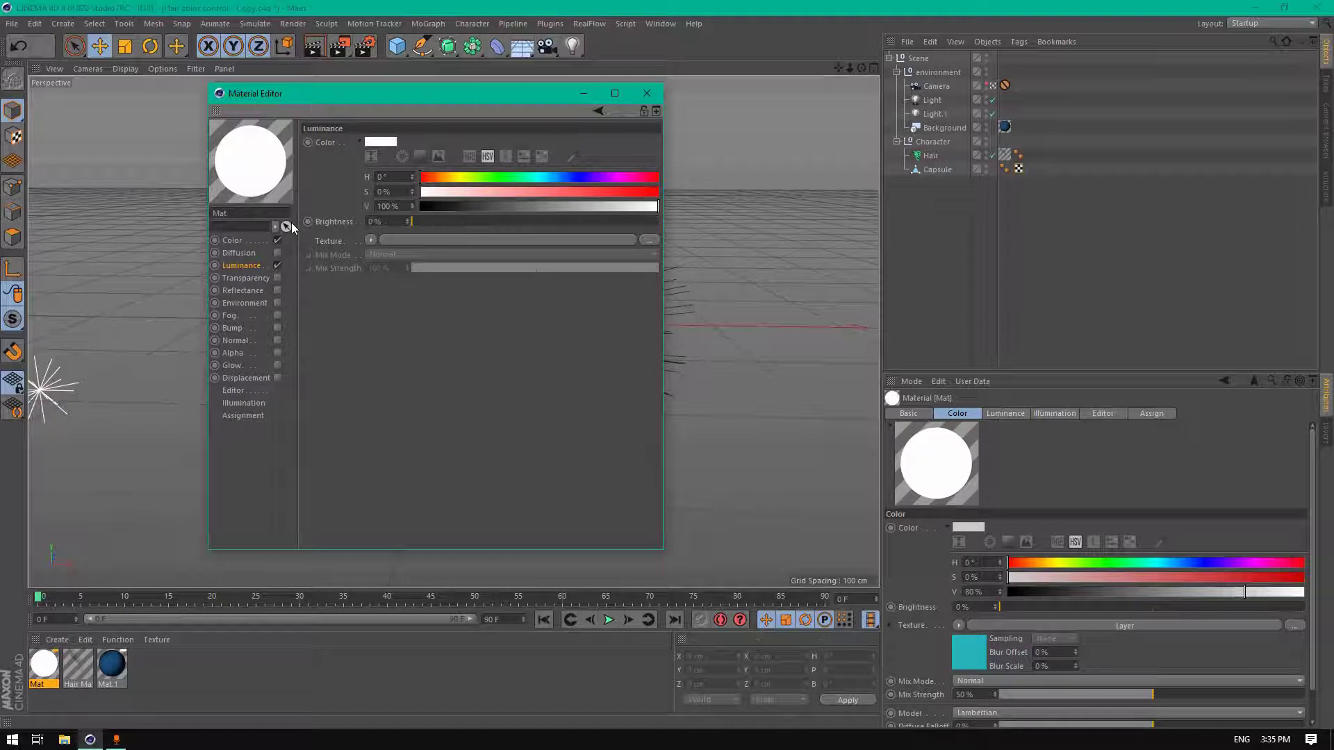
Copy the Color channel's Layer shader into the Luminance texture and set the Luminance mix strength to 50%
left_click(236, 241)
left_click(375, 240)
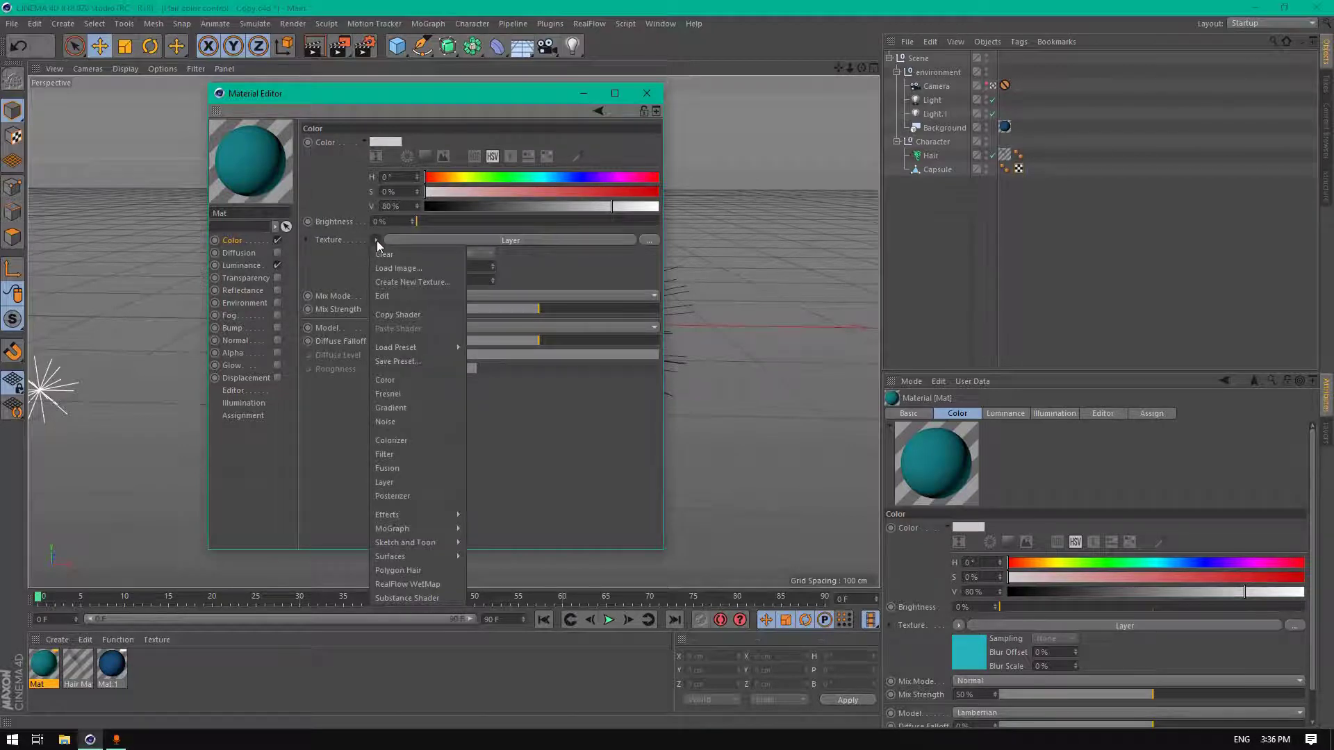
left_click(417, 317)
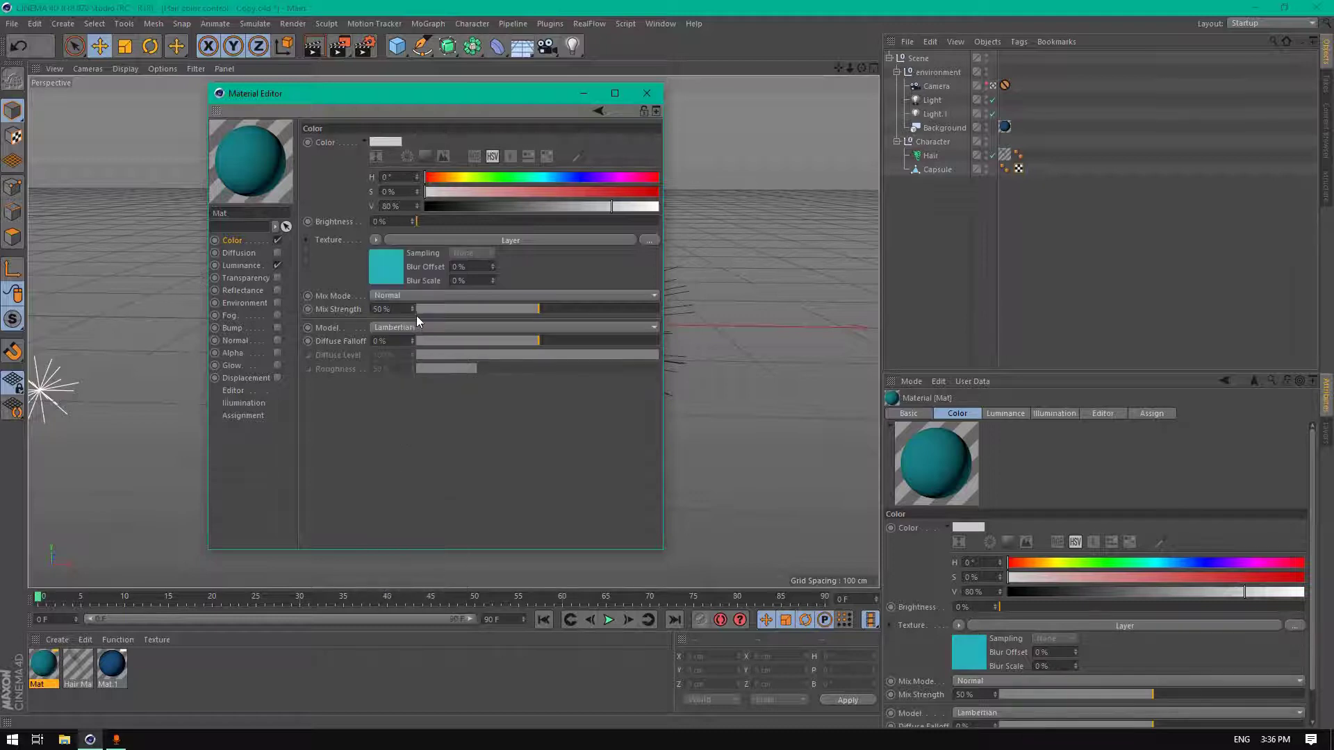
left_click(243, 265)
left_click(371, 241)
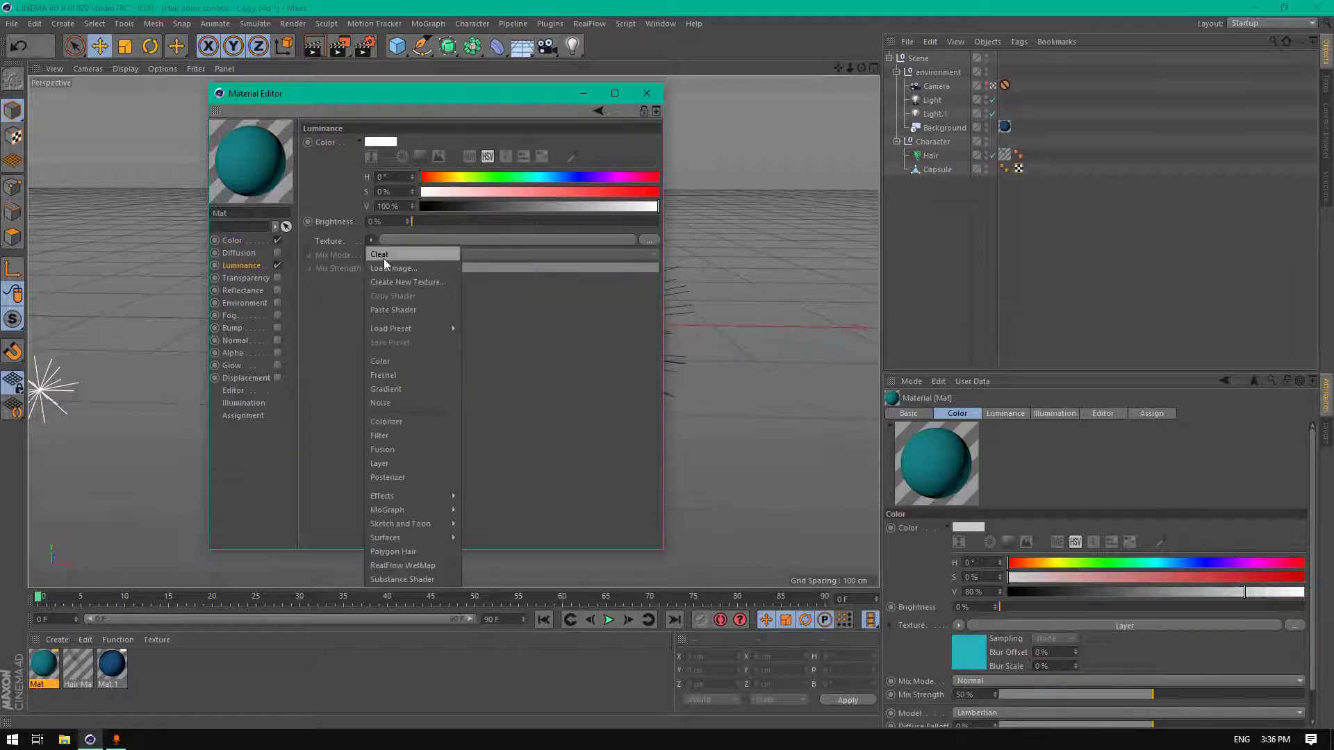
left_click(394, 310)
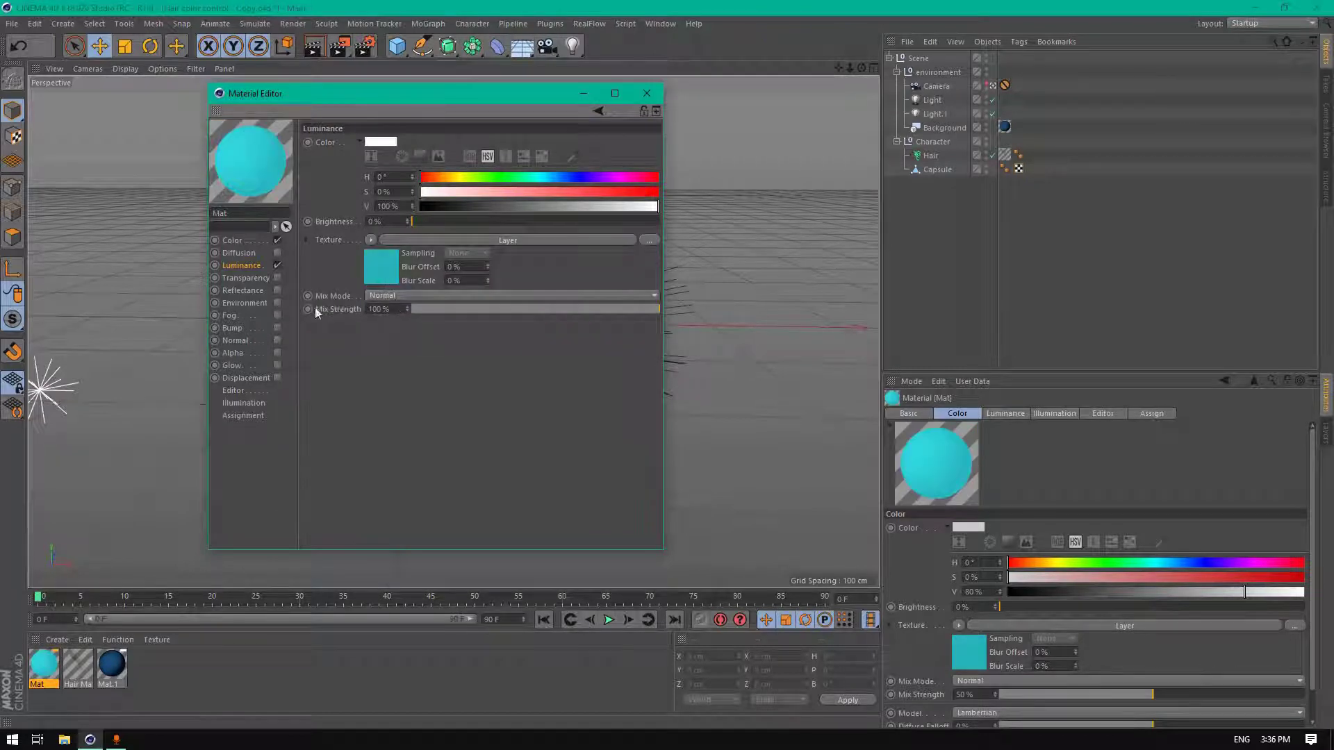
left_click(536, 307)
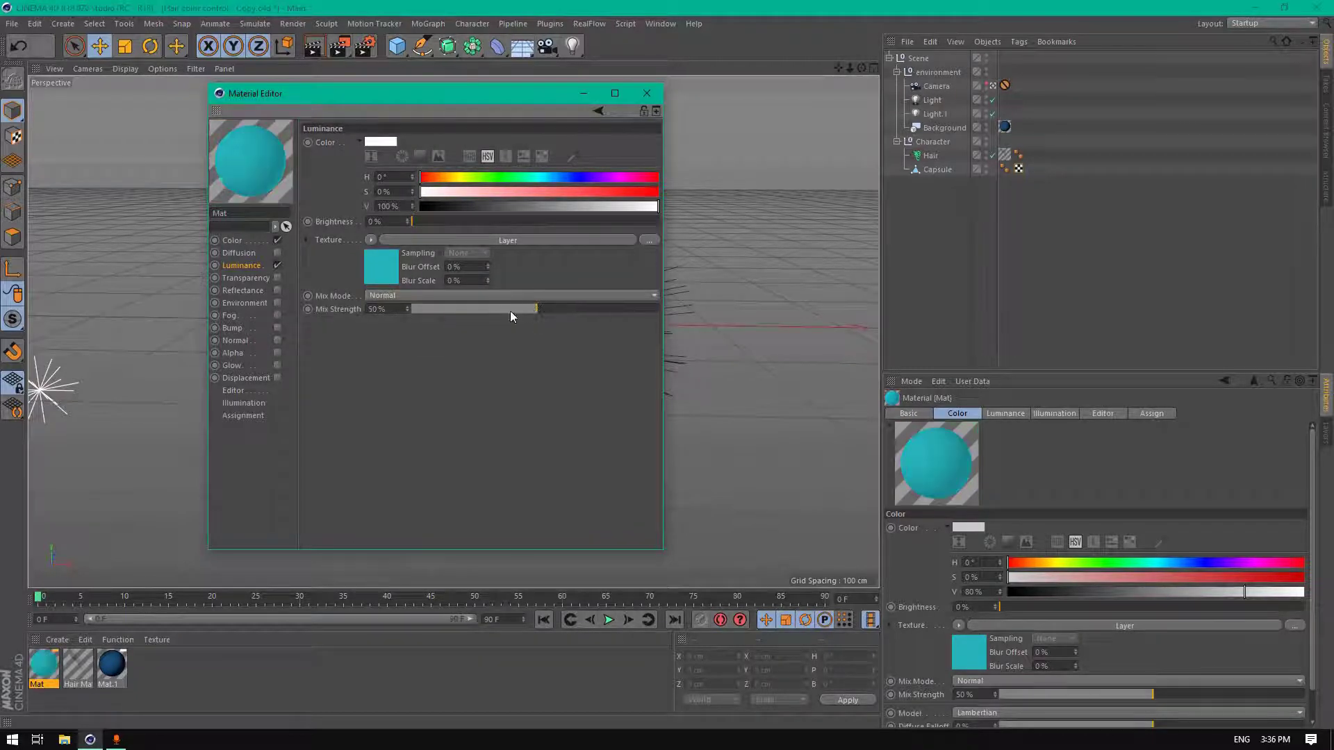
Review the Color and Luminance channels, close the material, and apply the turquoise Mat material to the Capsule
left_click(236, 242)
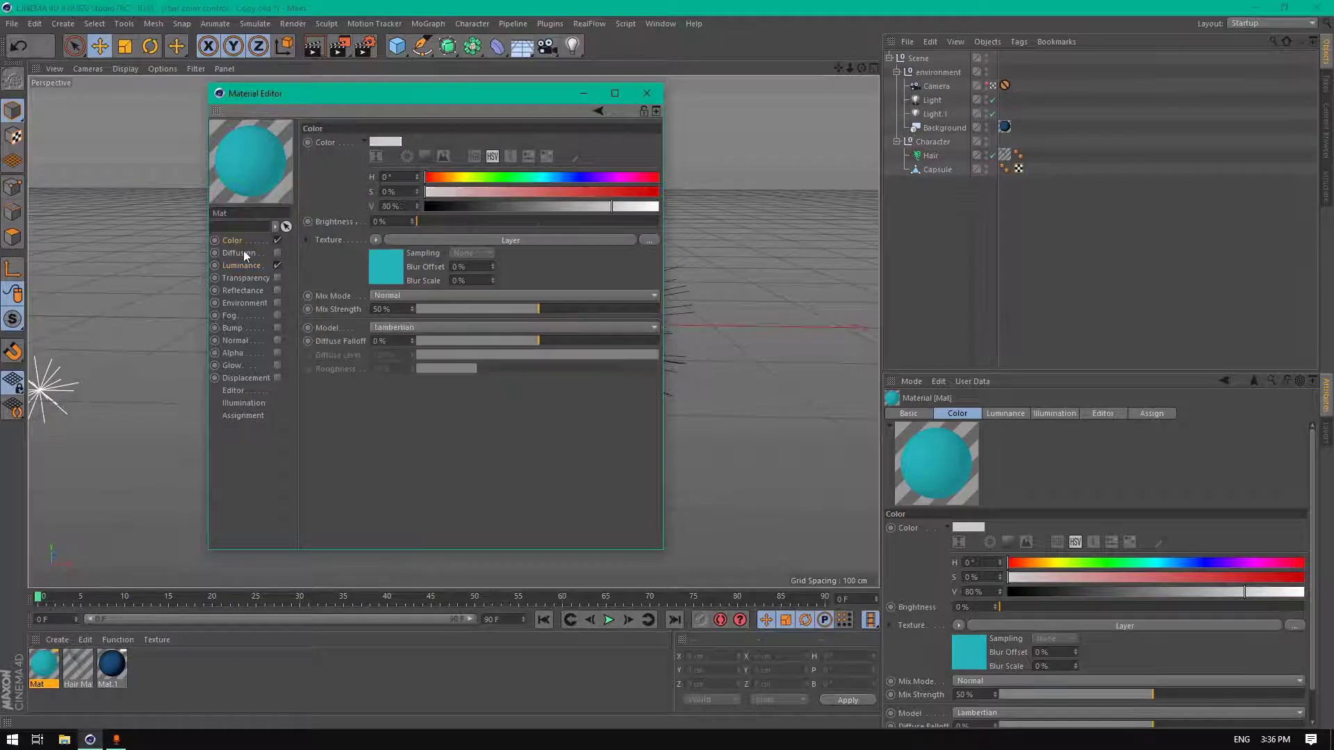
left_click(244, 265)
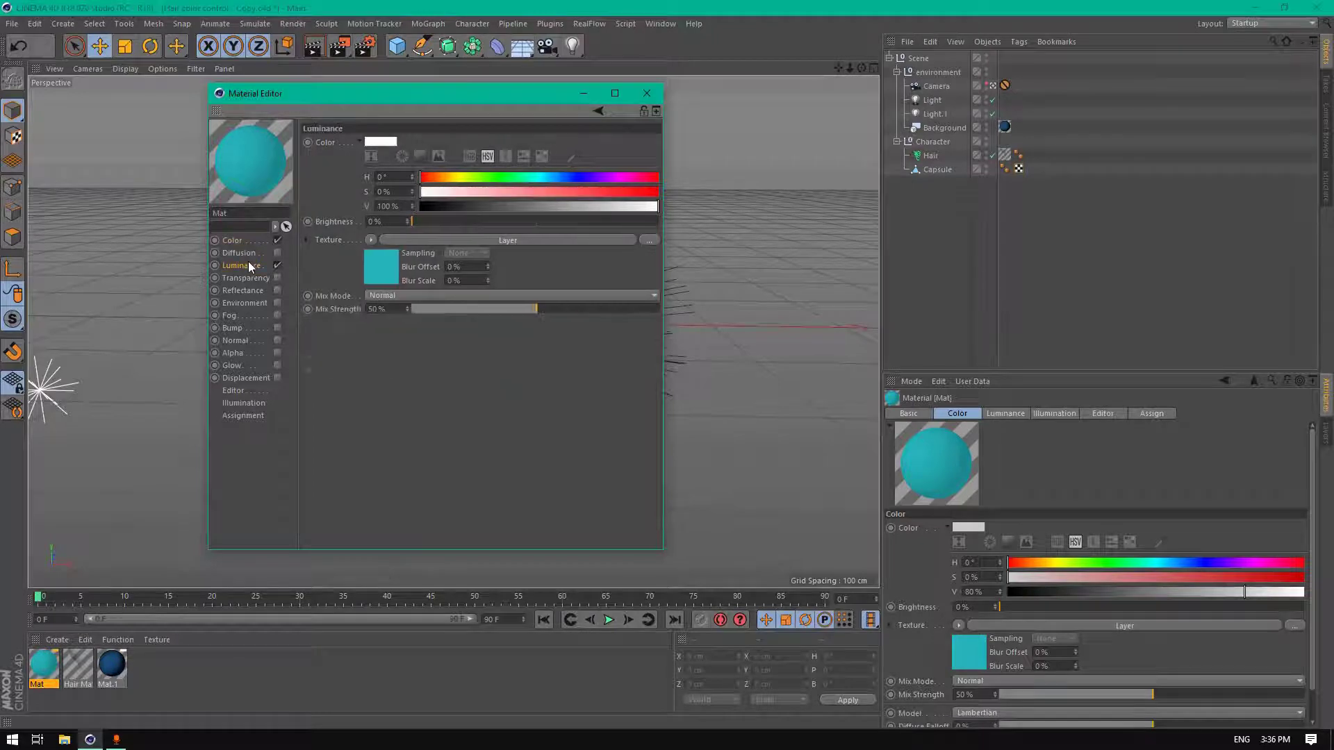
left_click(643, 100)
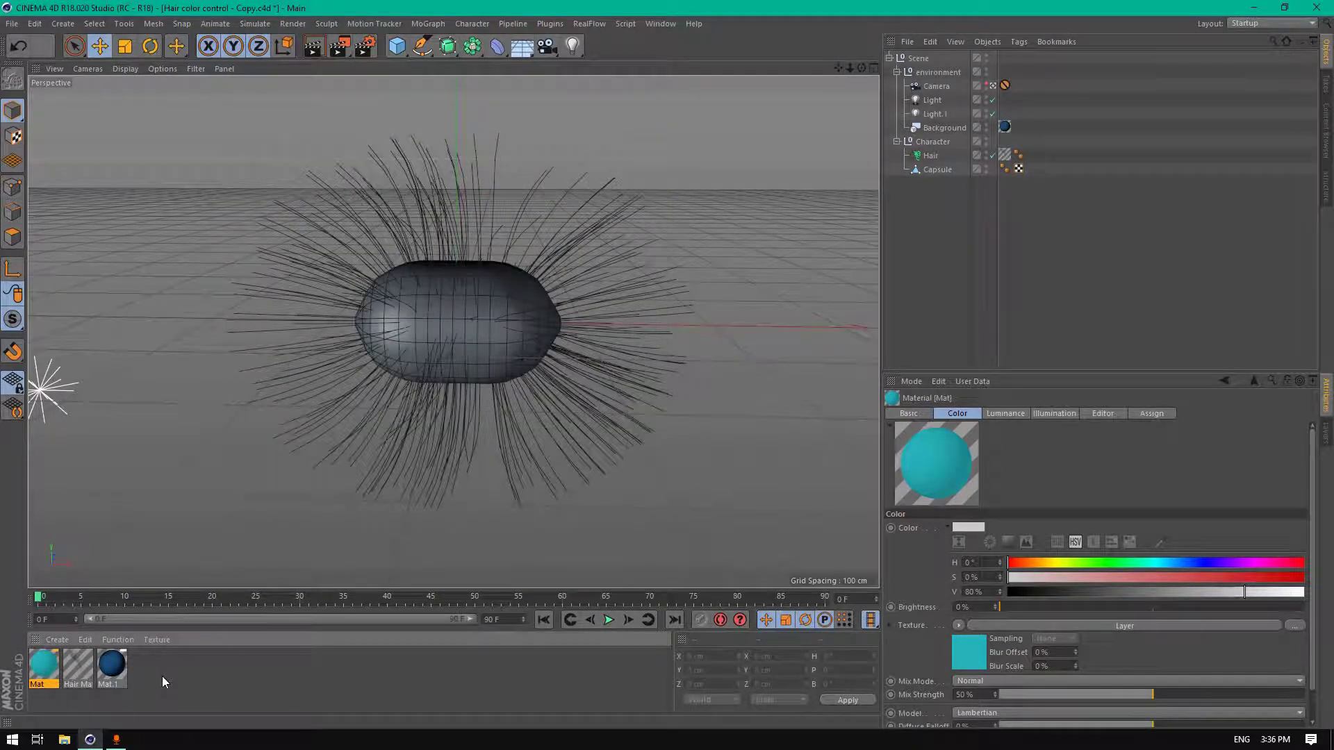
left_click_drag(43, 671, 946, 176)
left_click_drag(944, 171, 944, 171)
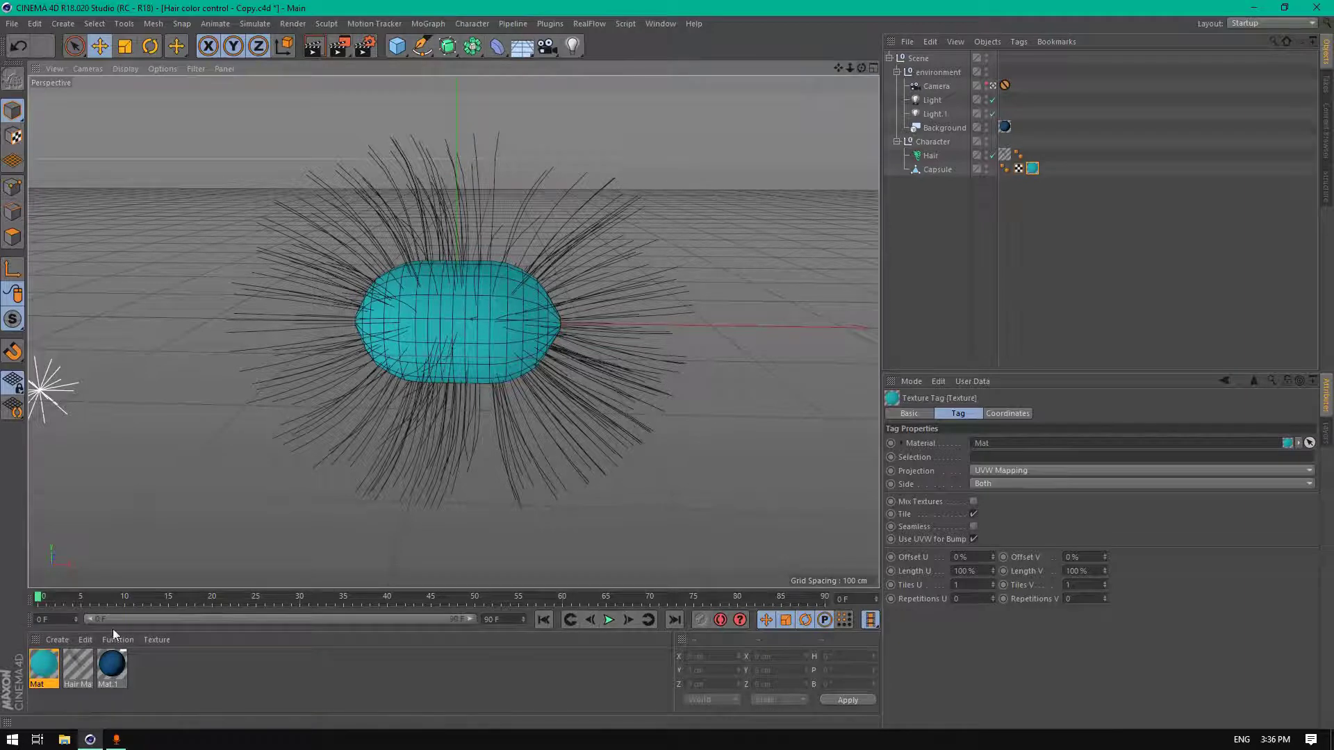
Paste the copied Layer shader into the Roots texture of Hair Mat's Color channel and close the material
left_click(80, 668)
double_click(79, 667)
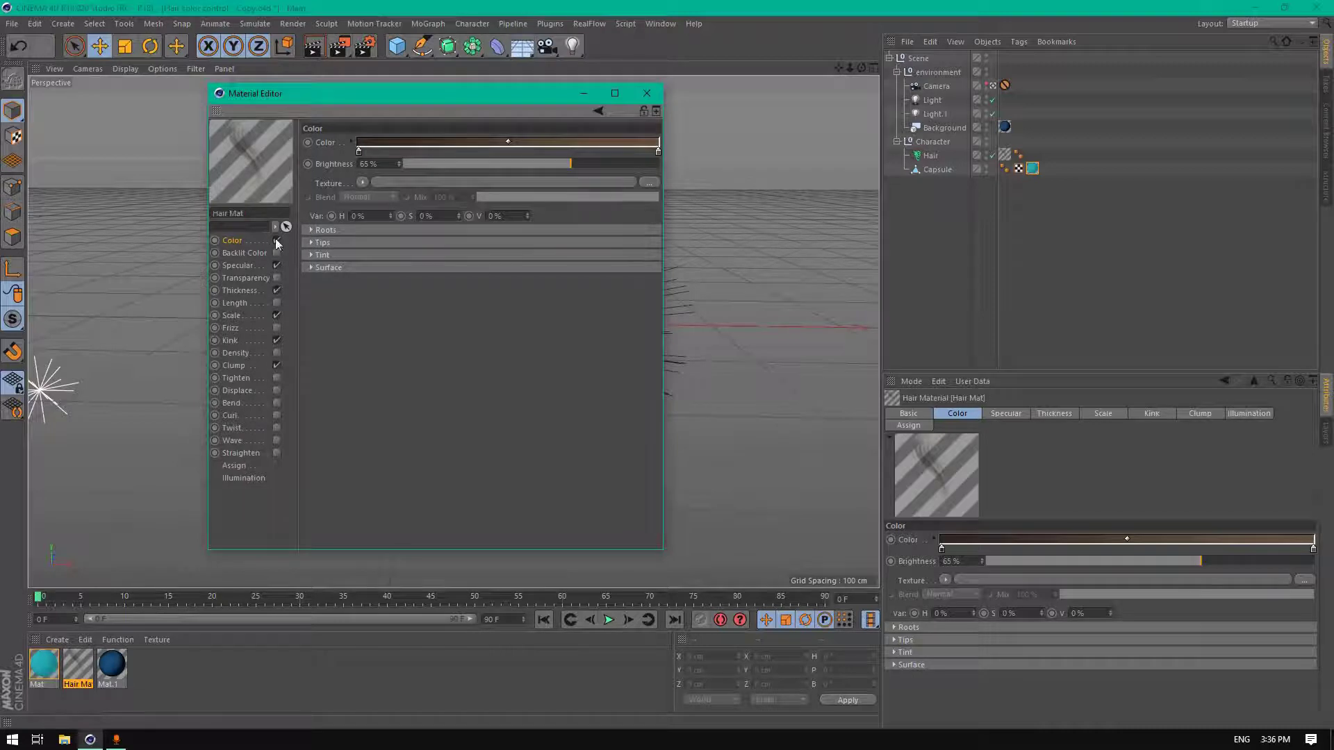
left_click(312, 231)
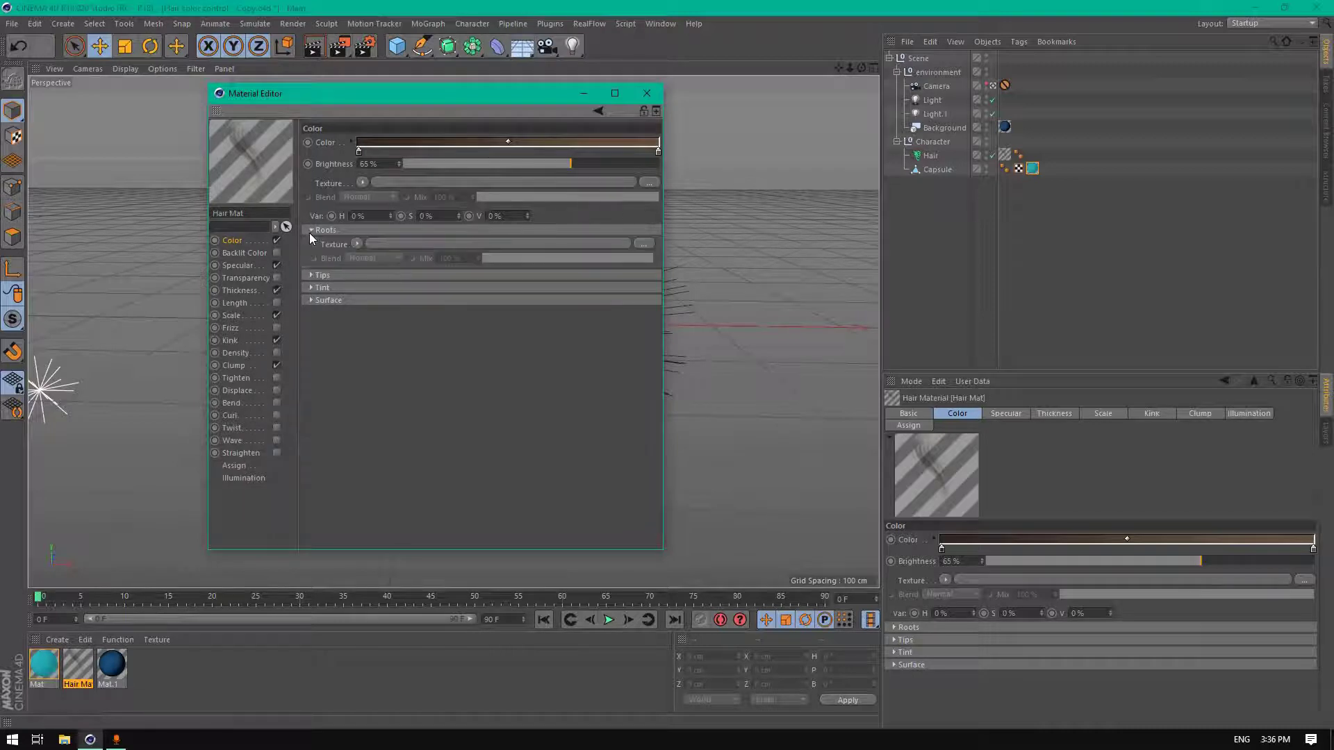
left_click(356, 244)
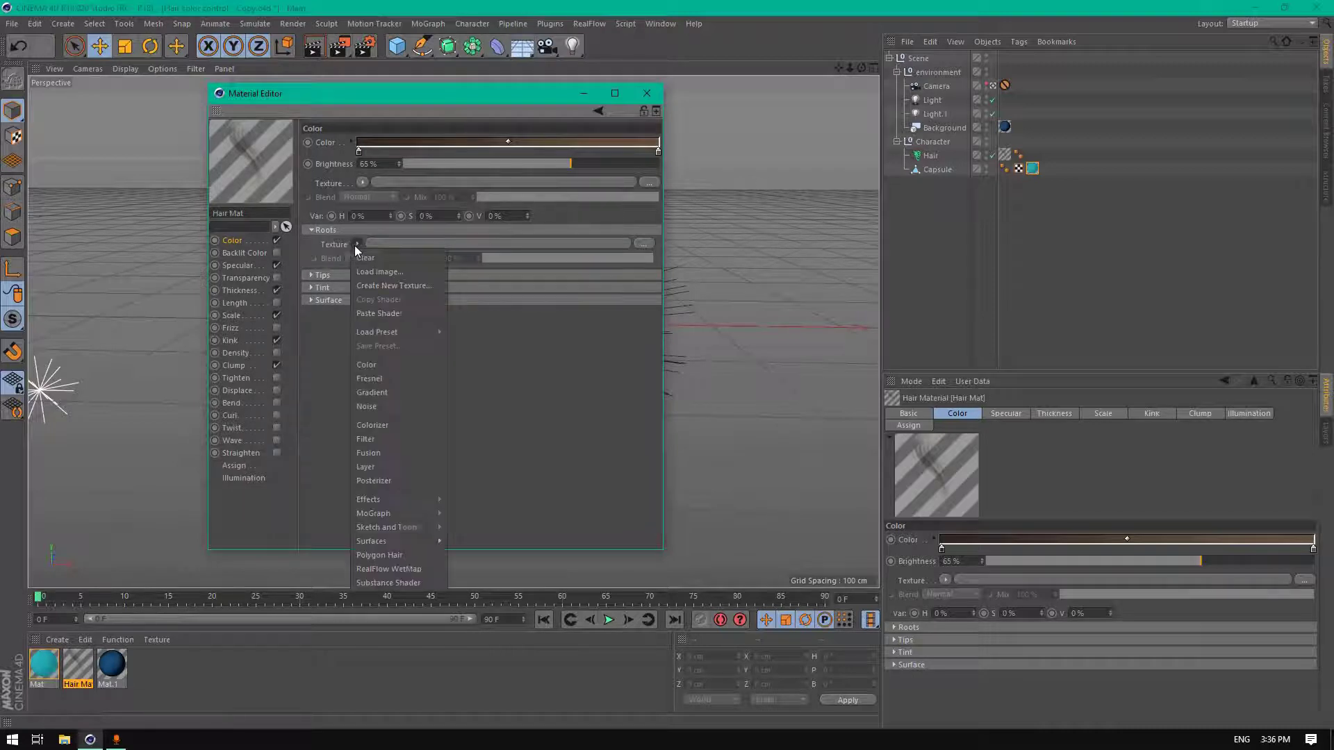
left_click(384, 316)
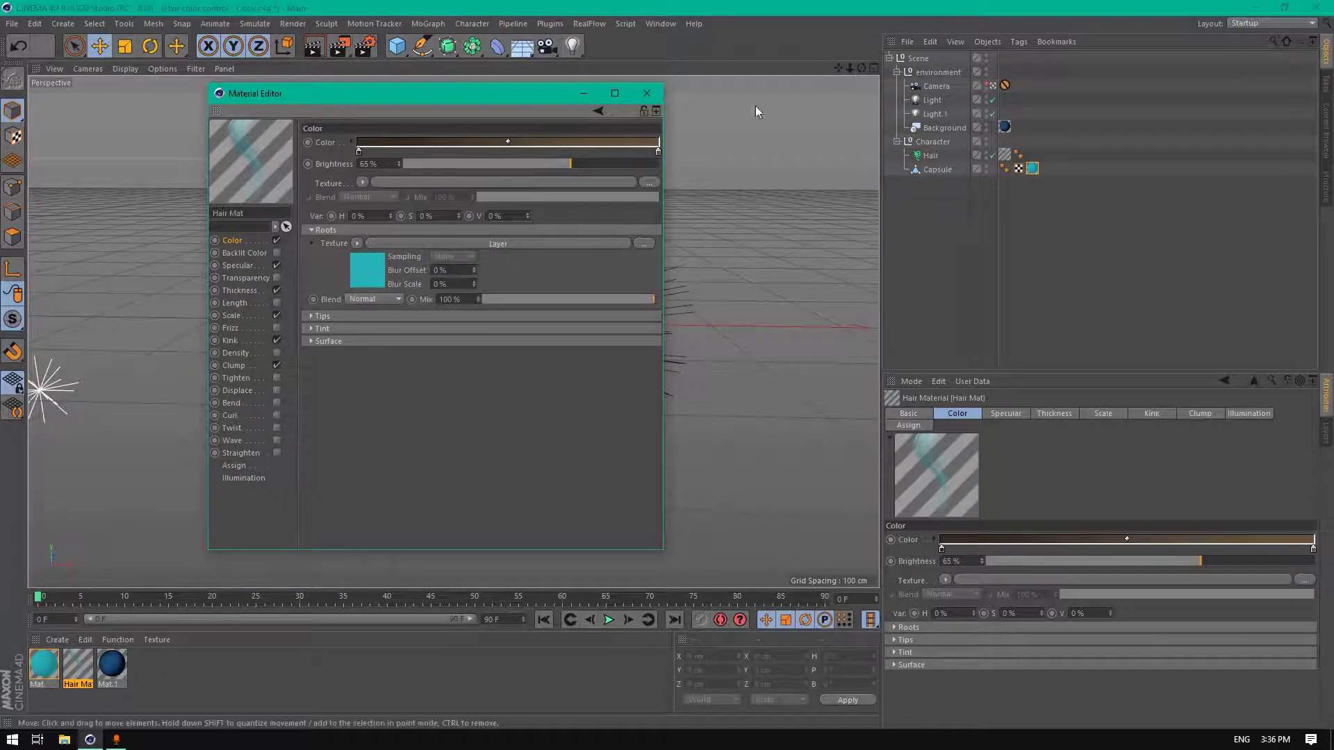
left_click(647, 93)
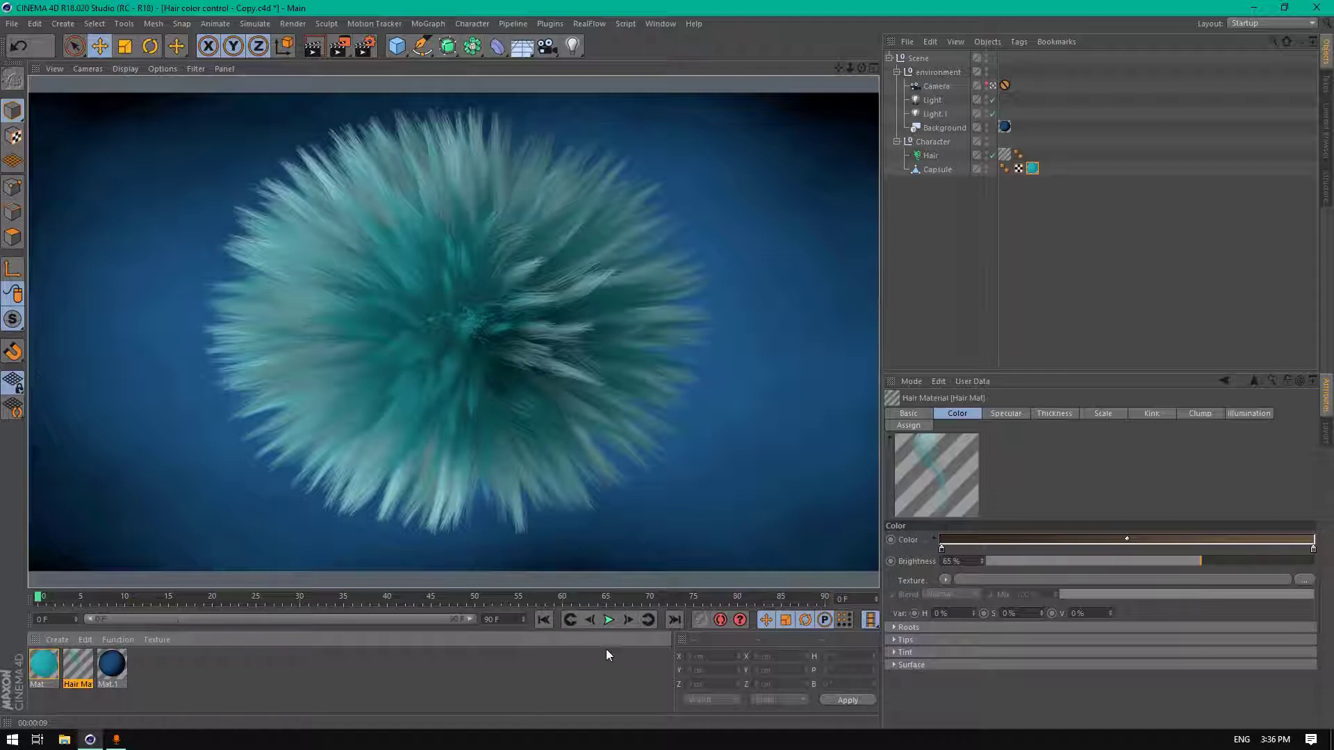
Set the project end to frame 200 and extend the visible timeline range to the full 200 frames
left_click(514, 619)
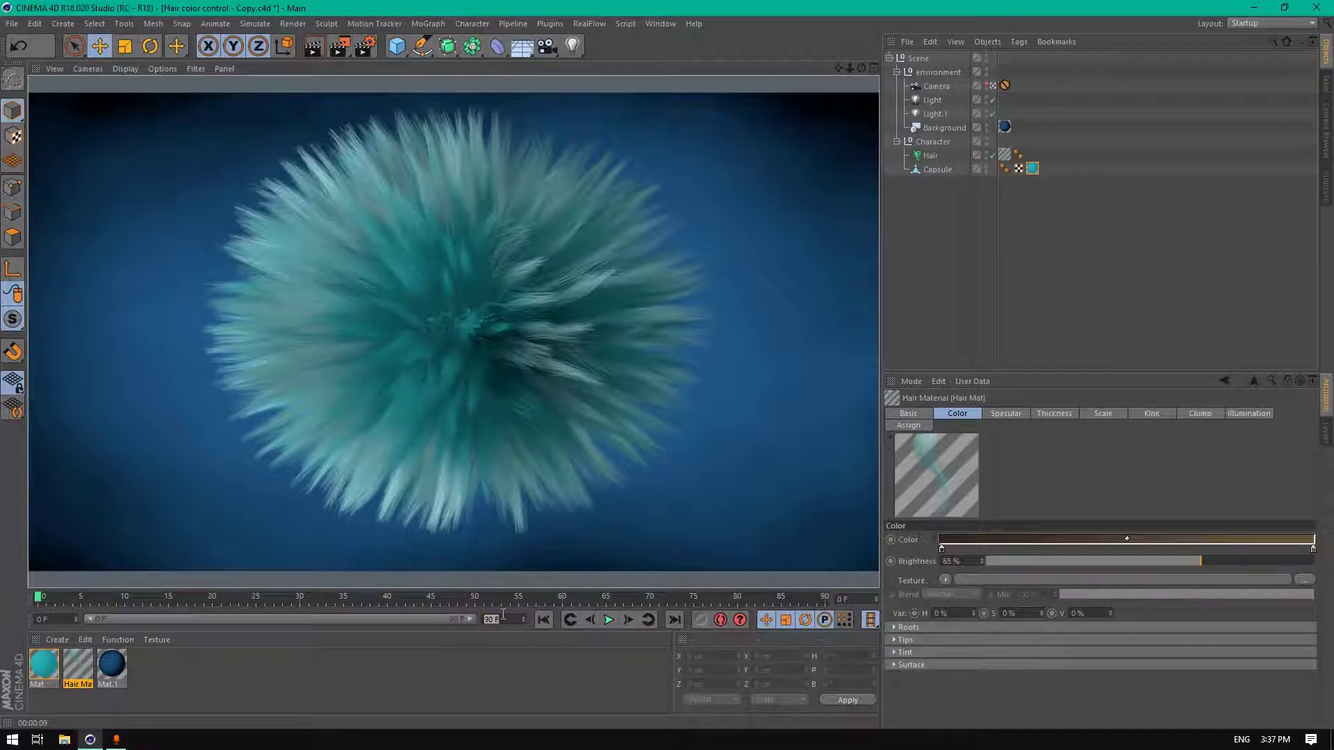
type("200")
left_click(535, 682)
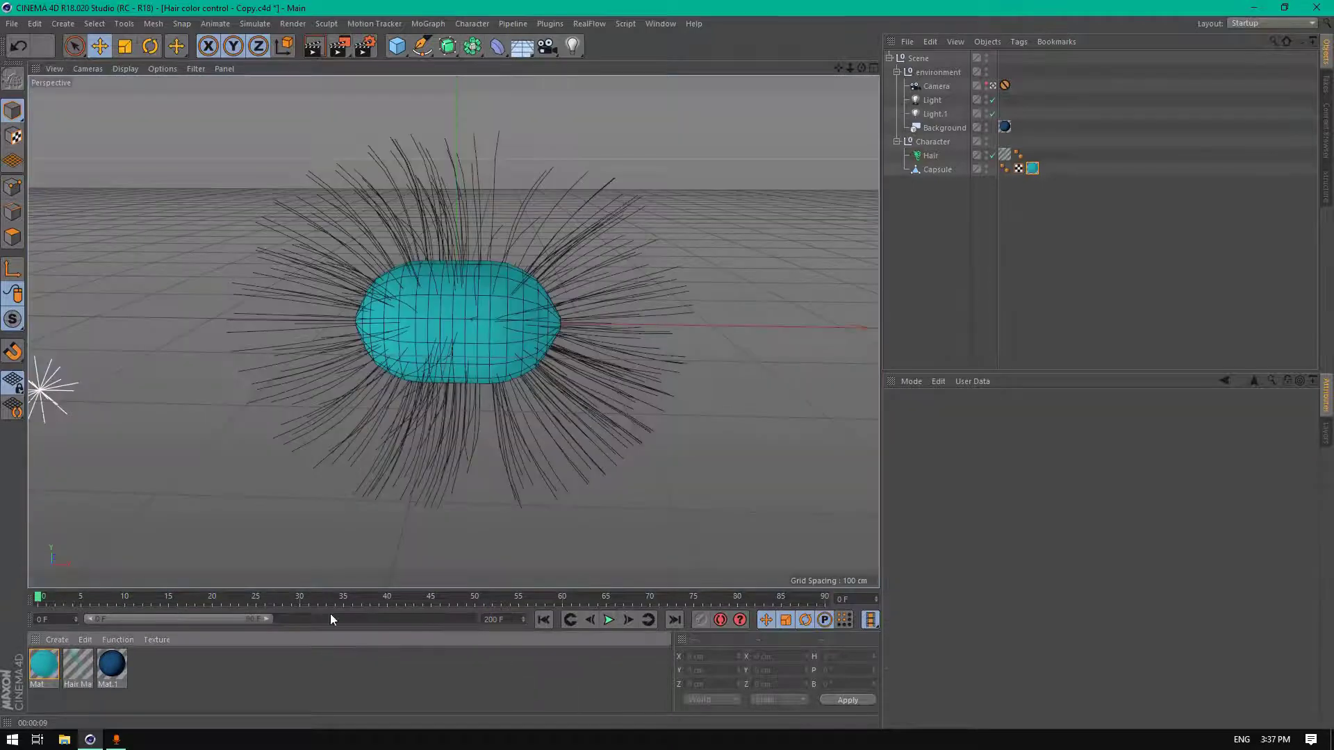
left_click_drag(267, 619, 502, 622)
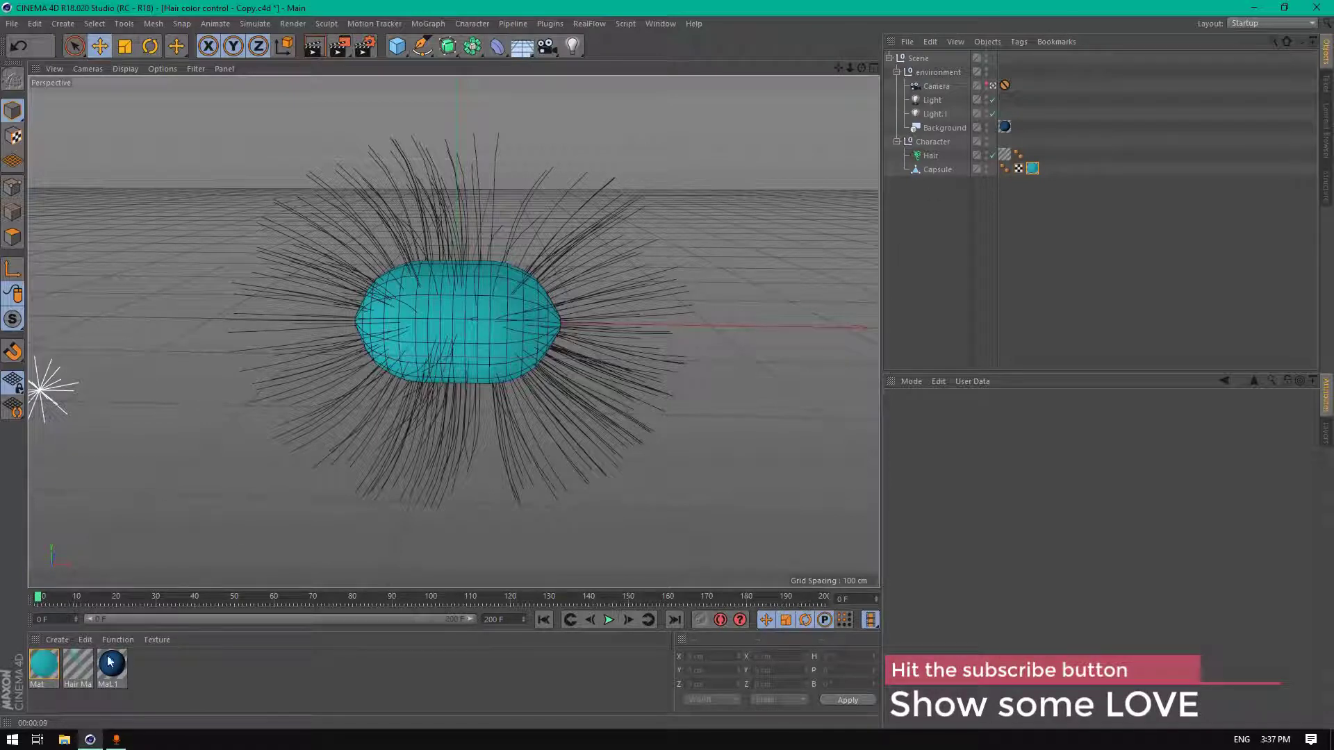
Open Mat for editing and create two enlarged Attributes windows, one from its Color channel and one from Luminance
double_click(44, 664)
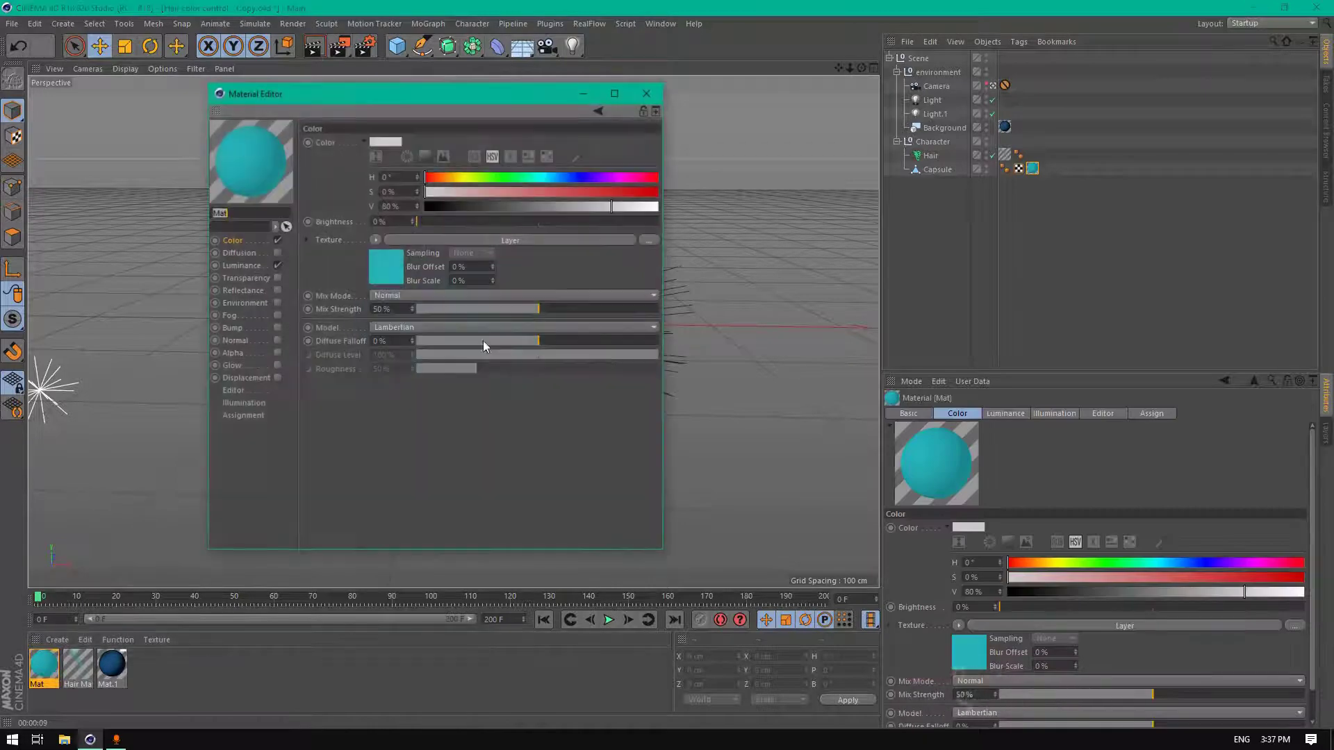
left_click(656, 111)
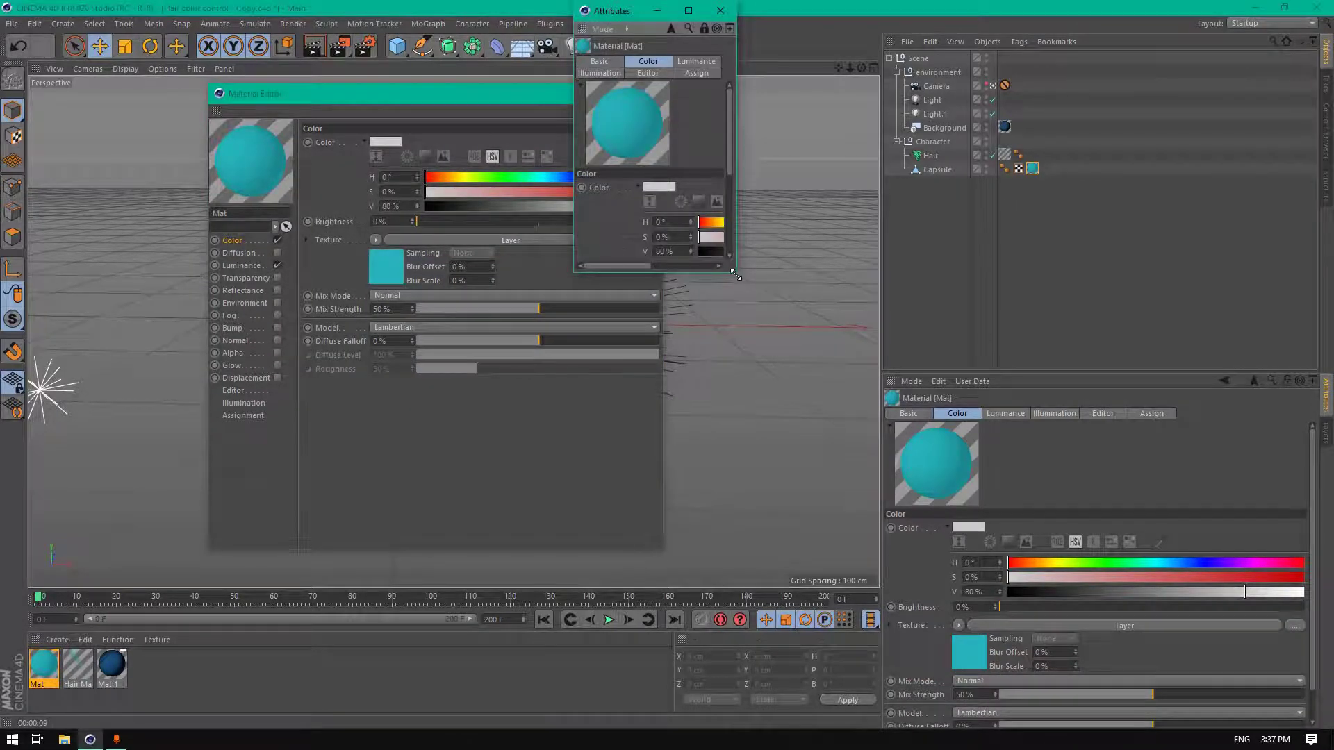
left_click_drag(737, 271, 952, 405)
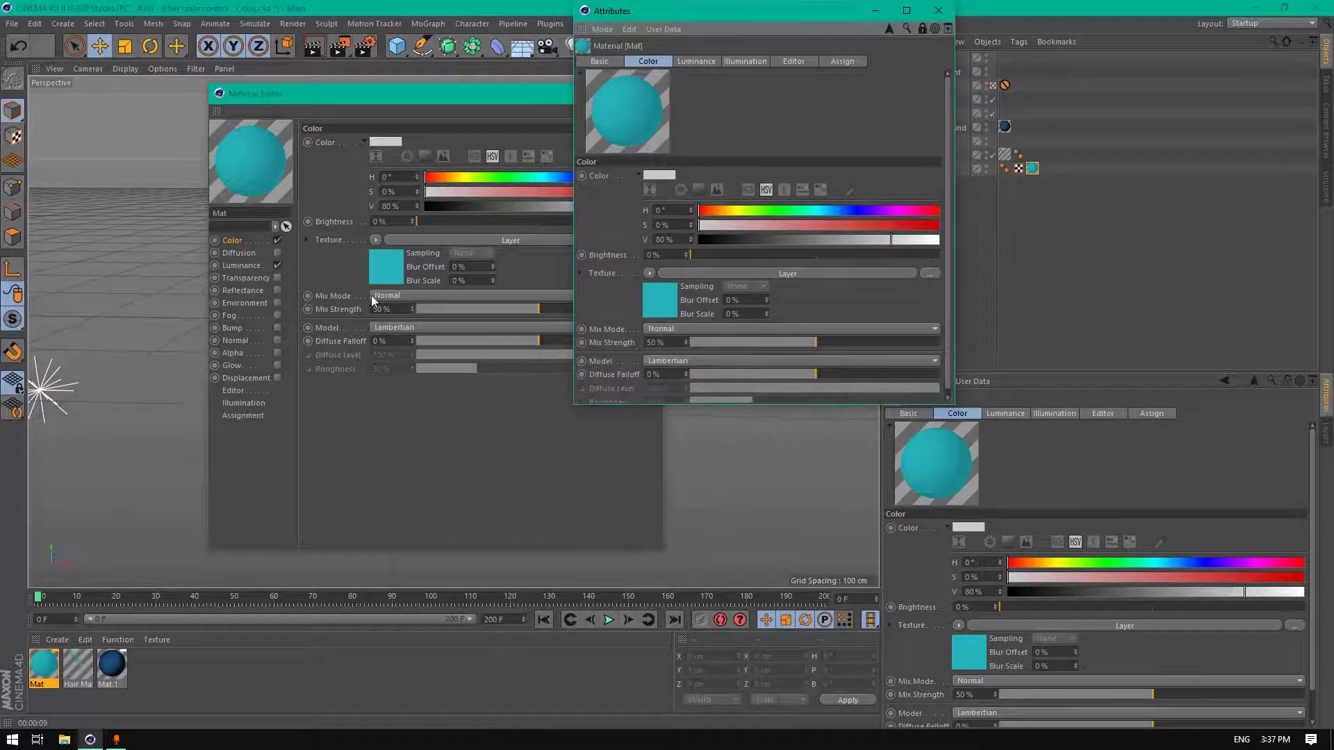
left_click(250, 265)
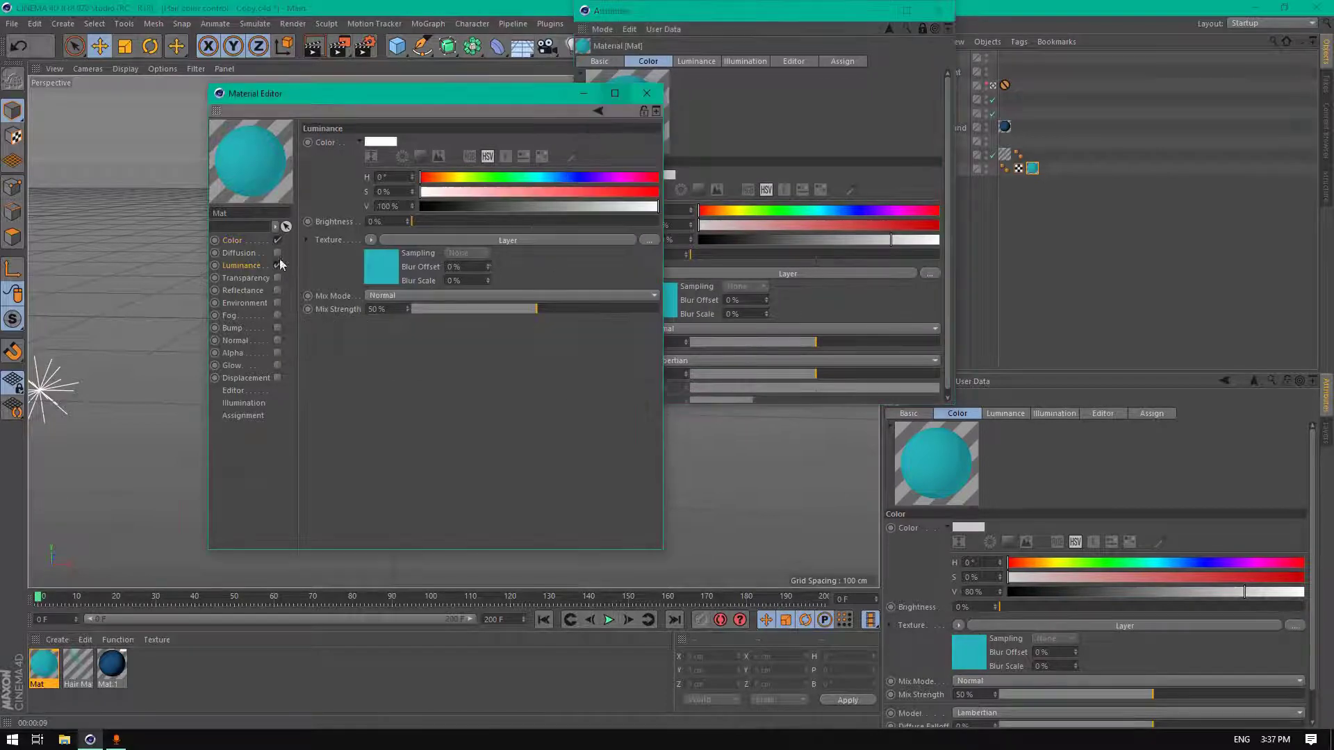
left_click(657, 112)
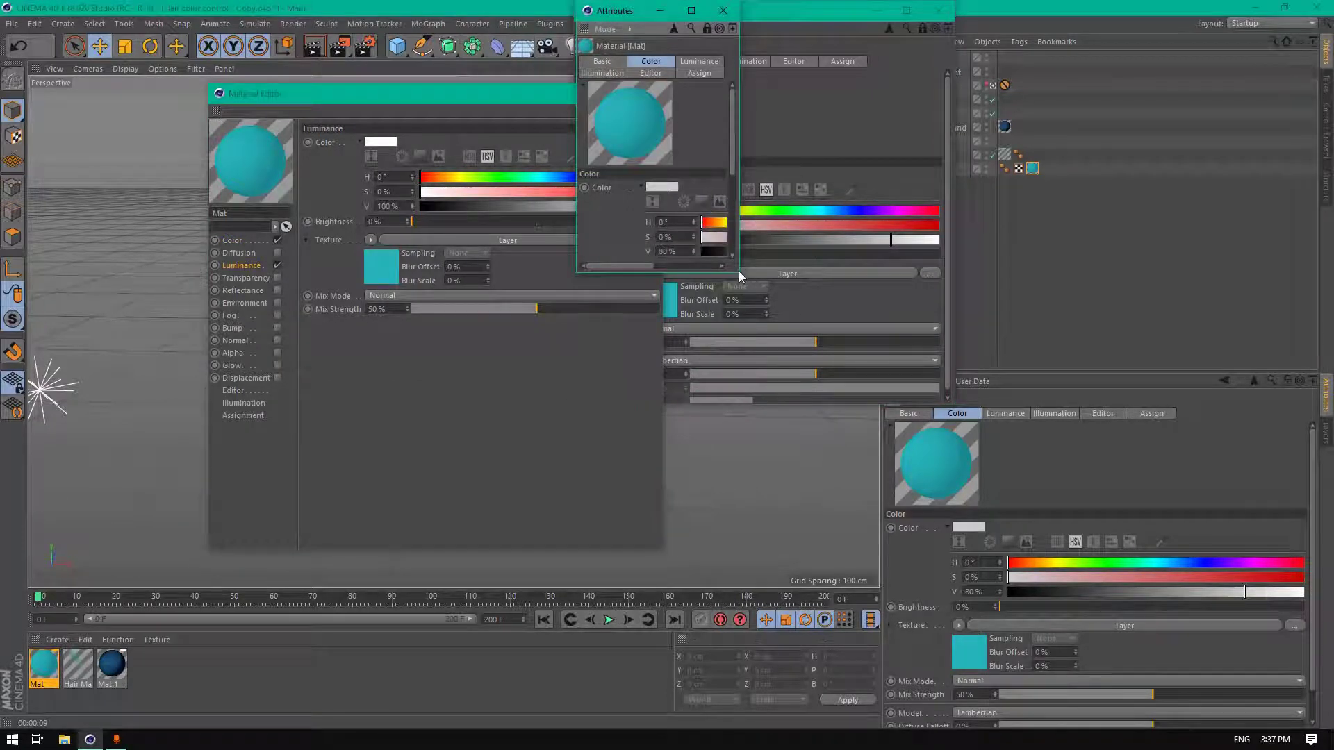
left_click_drag(735, 272, 965, 441)
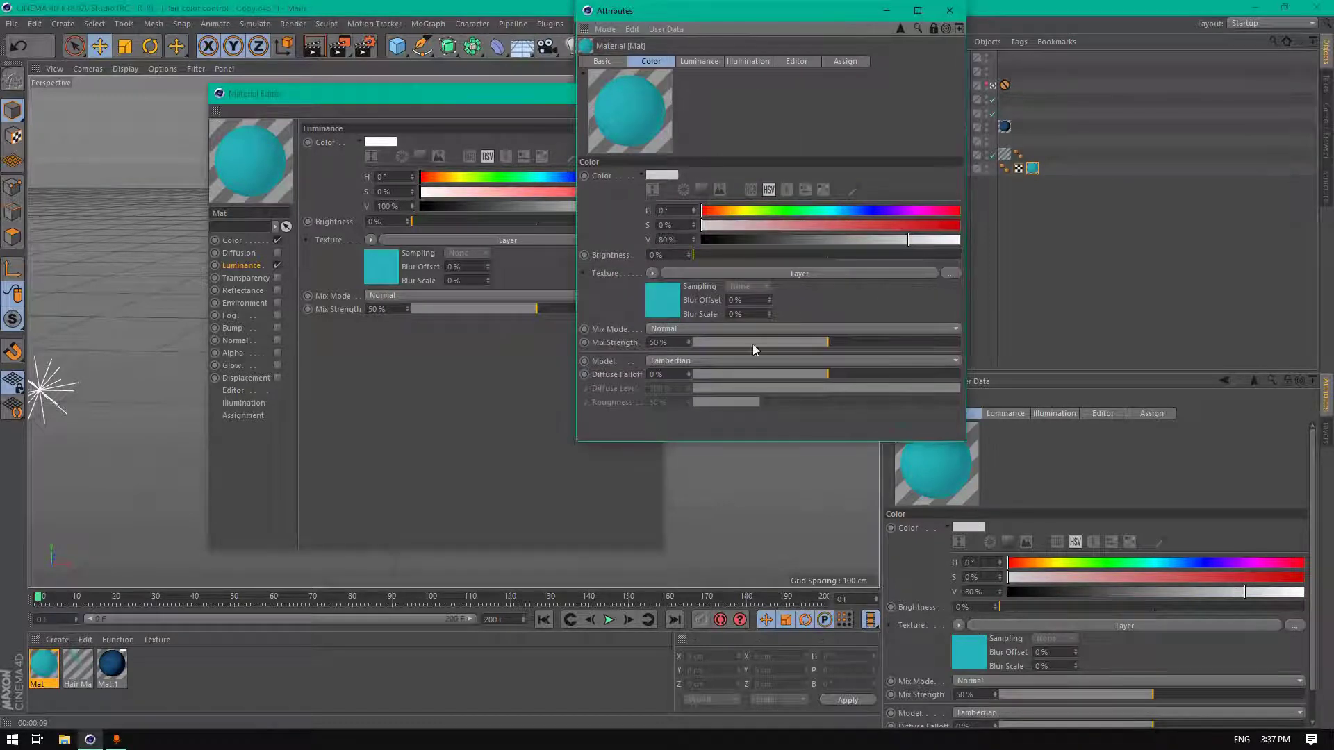
Show the Layer shader's layer list in both floating Attributes windows, then shorten the windows and separate them
left_click(662, 301)
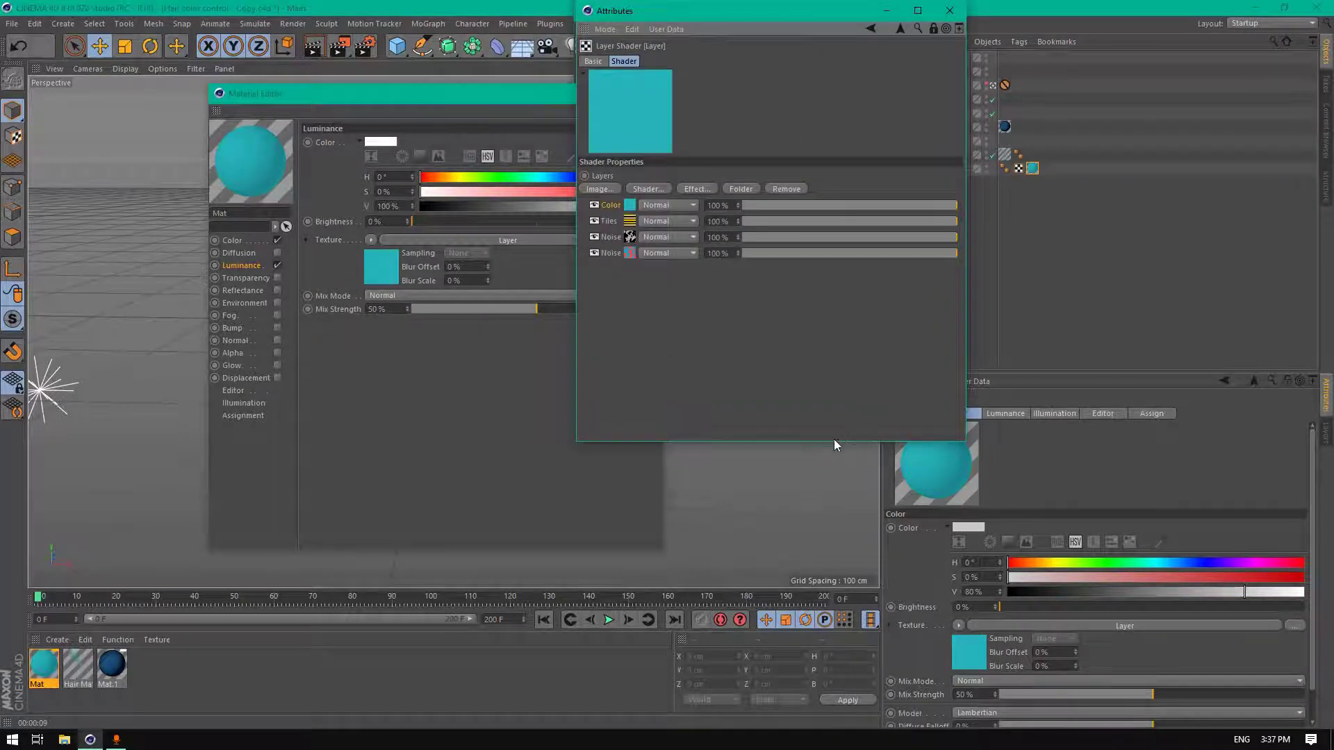
left_click_drag(837, 441, 869, 324)
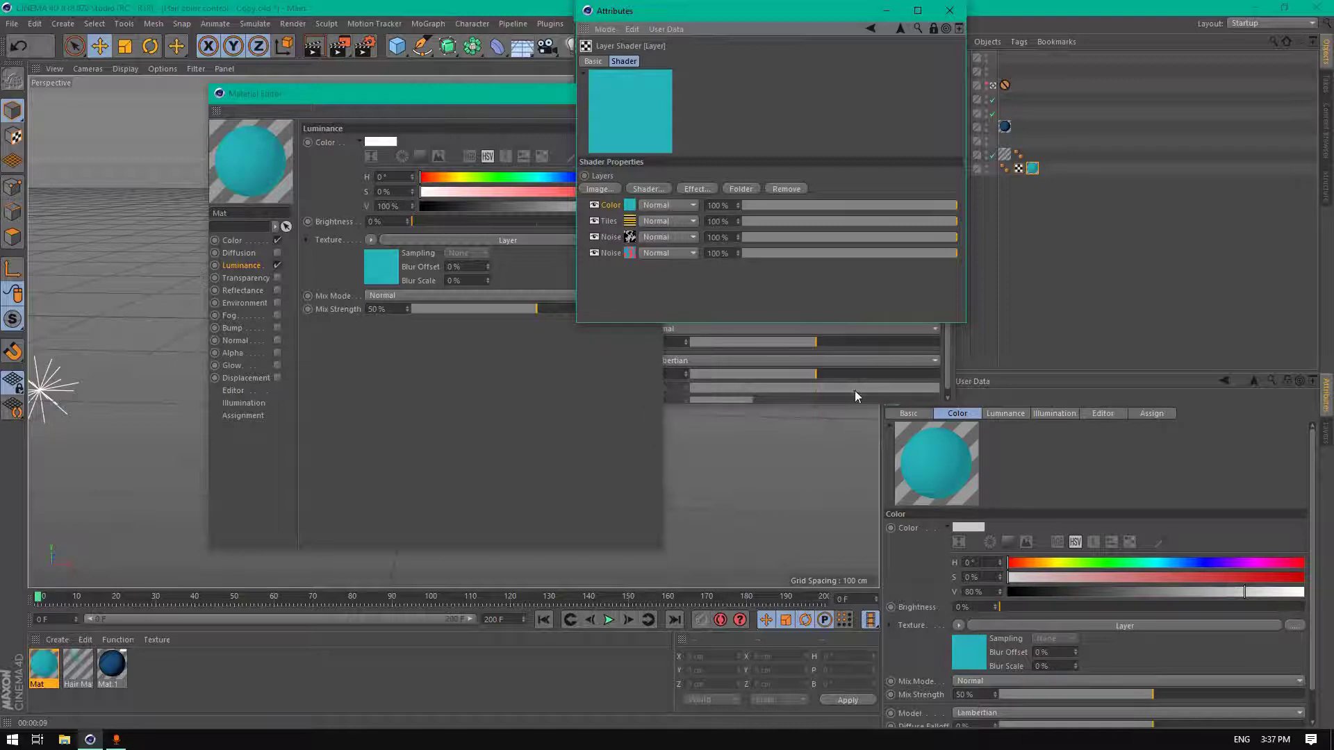
left_click(937, 407)
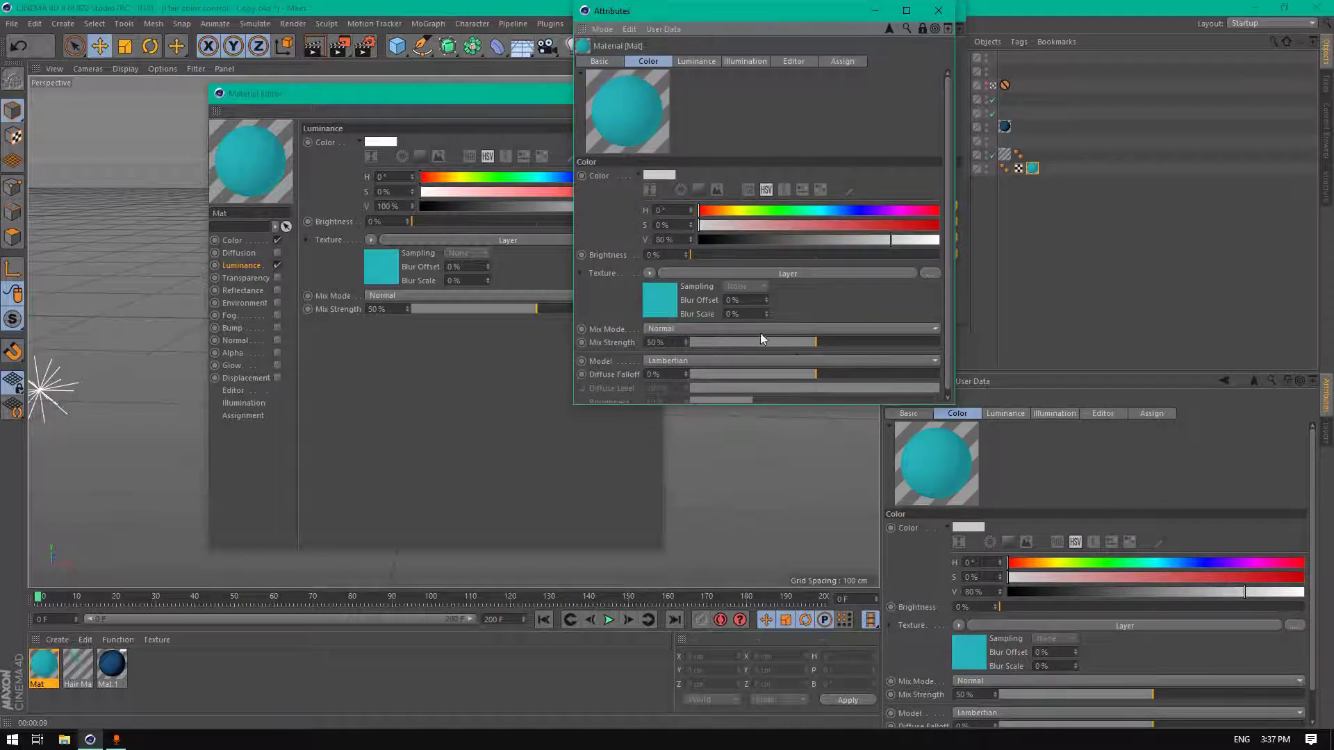
left_click(658, 299)
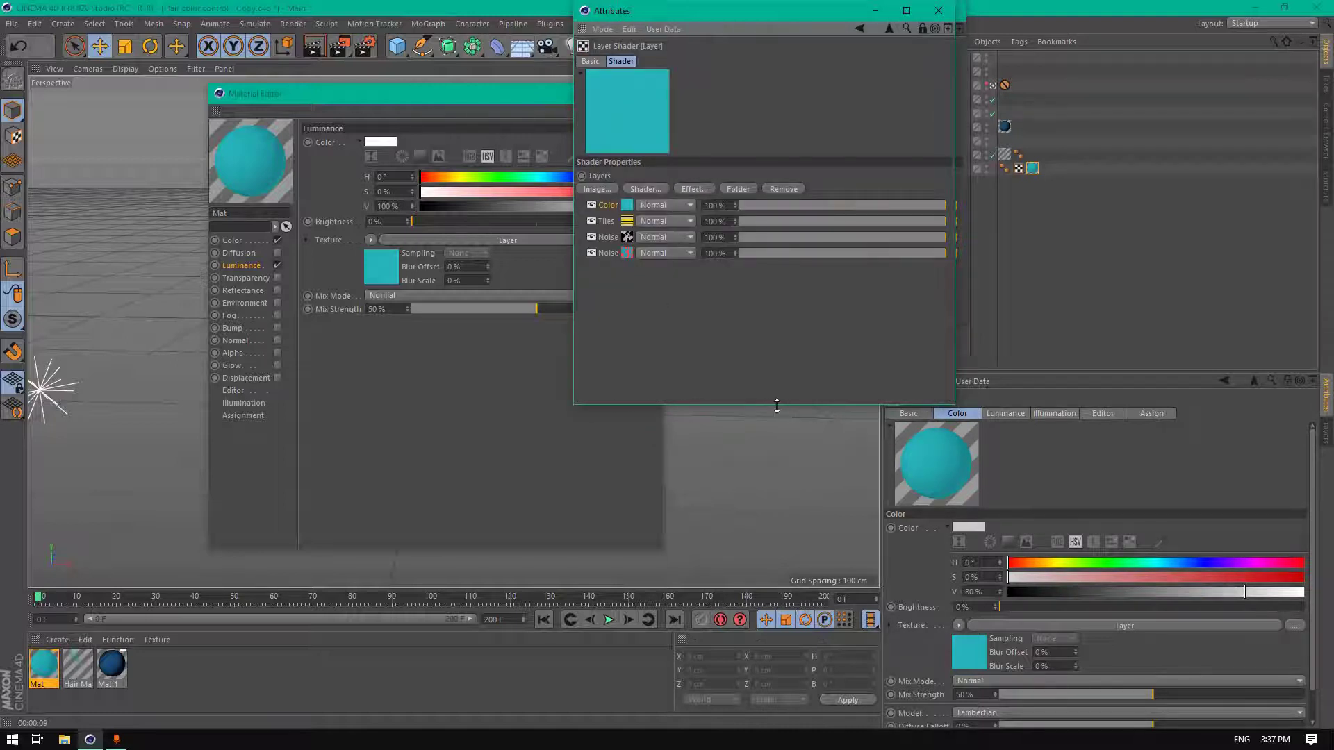
left_click_drag(774, 403, 808, 303)
left_click_drag(741, 25, 890, 260)
Open the Layer shader in Hair Mat's Roots texture, then shrink the Material Editor and place it beside the Attributes windows
left_click(76, 675)
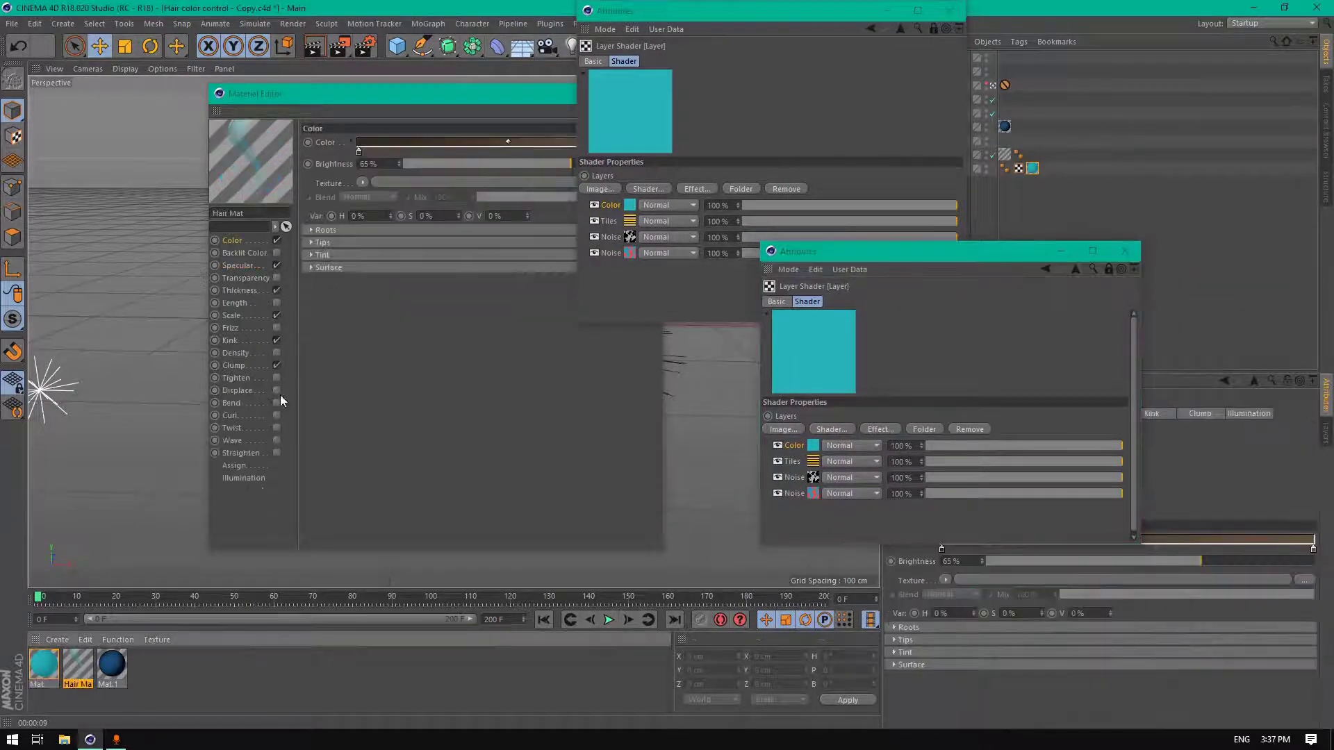
left_click(312, 231)
left_click(360, 266)
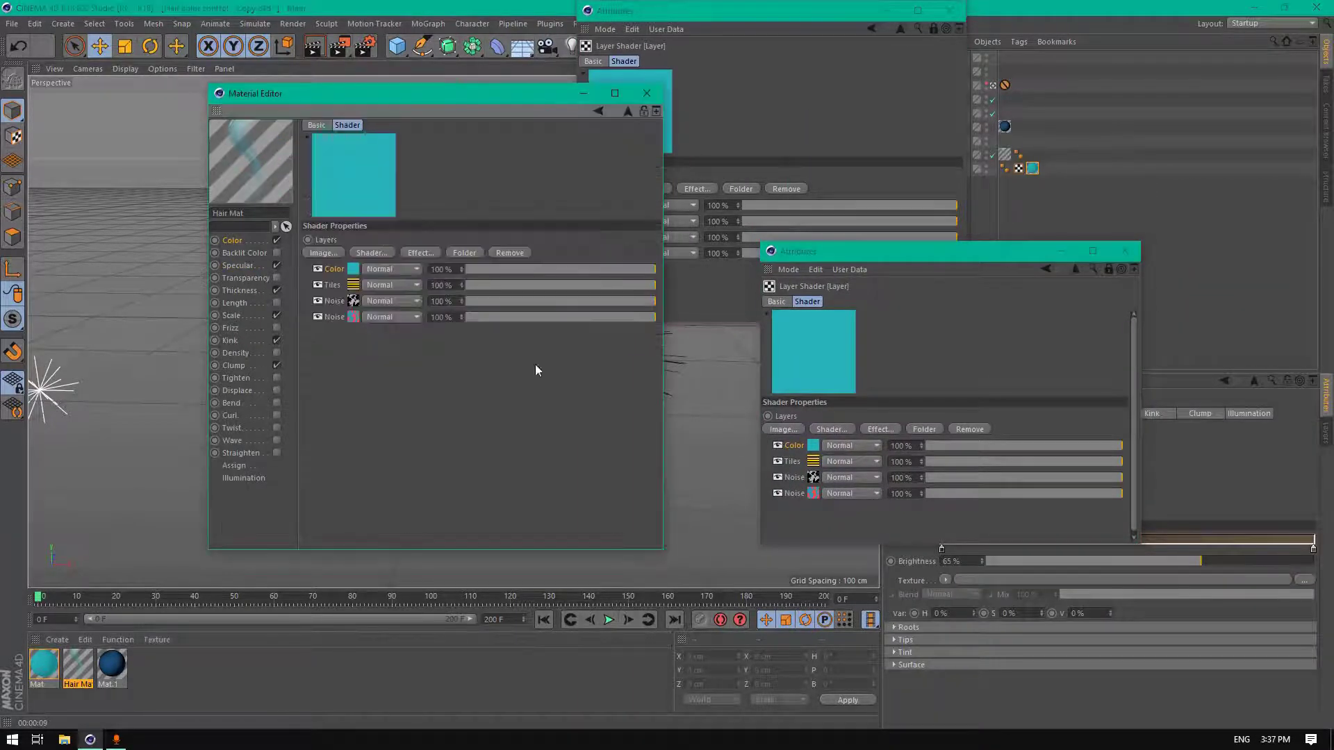
left_click_drag(665, 539, 665, 391)
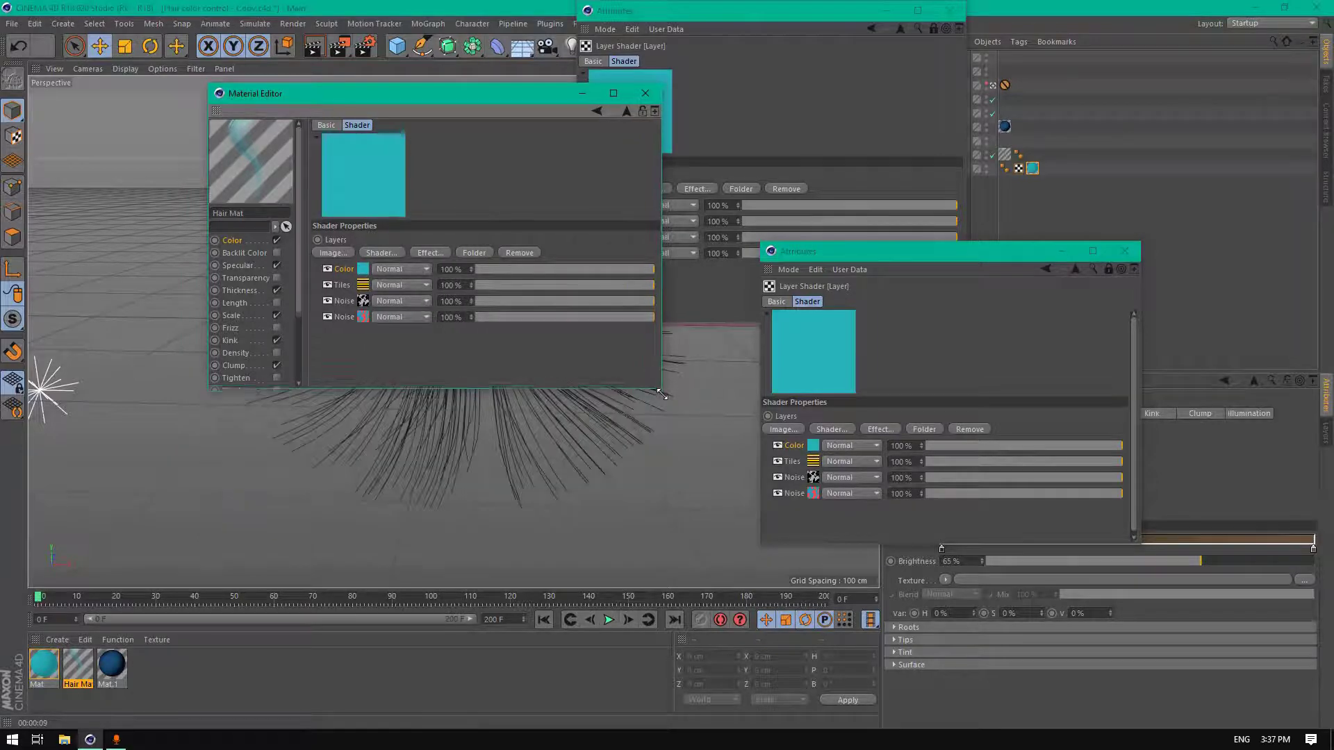
left_click_drag(536, 104, 605, 344)
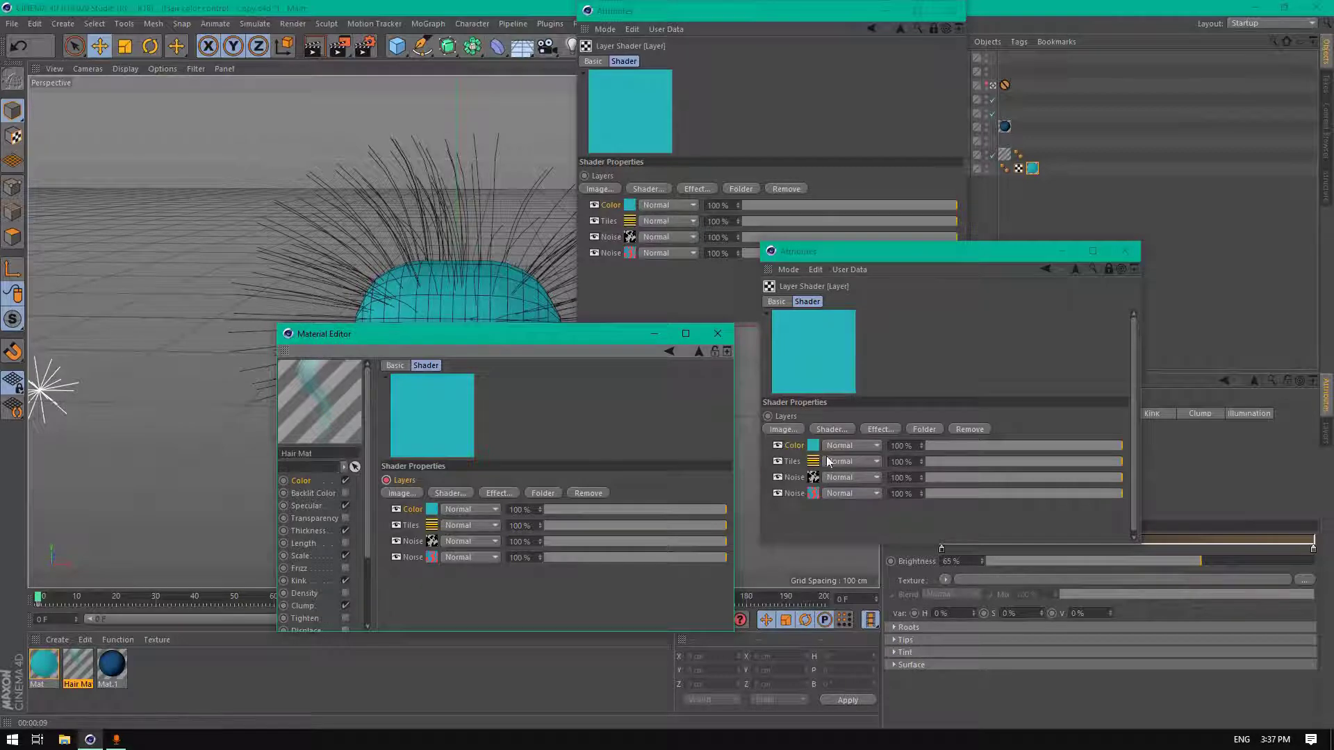
Keyframe the Layers property in the three open Layer shader windows at frame 0 and again at frame 20
left_click(769, 419)
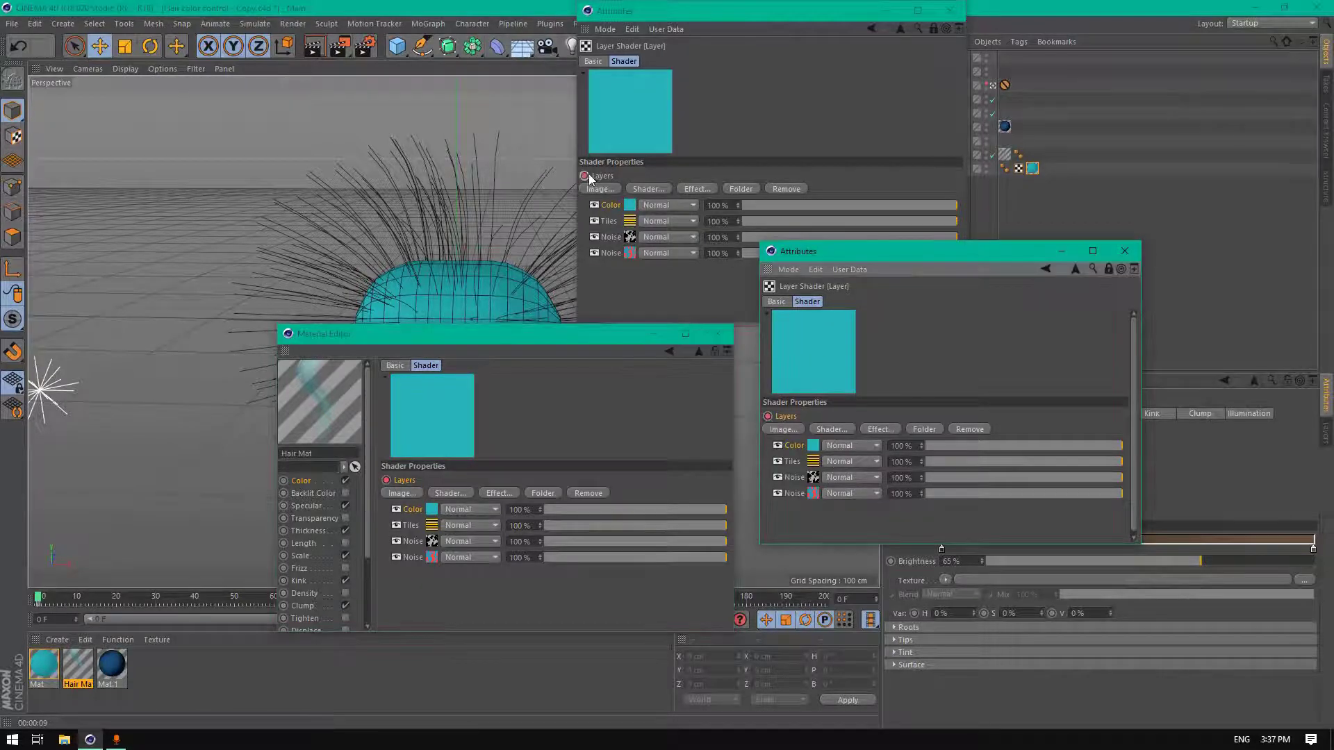
left_click_drag(534, 337, 328, 125)
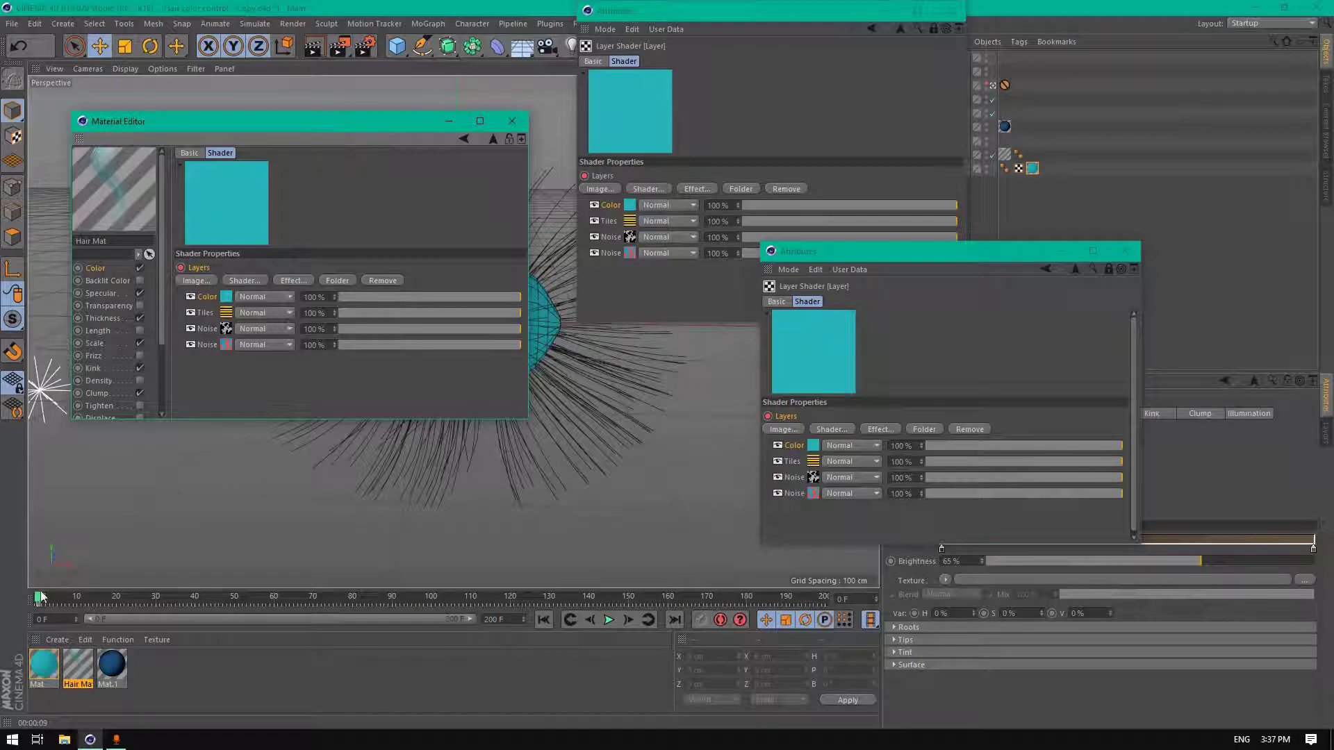
left_click_drag(42, 600, 116, 575)
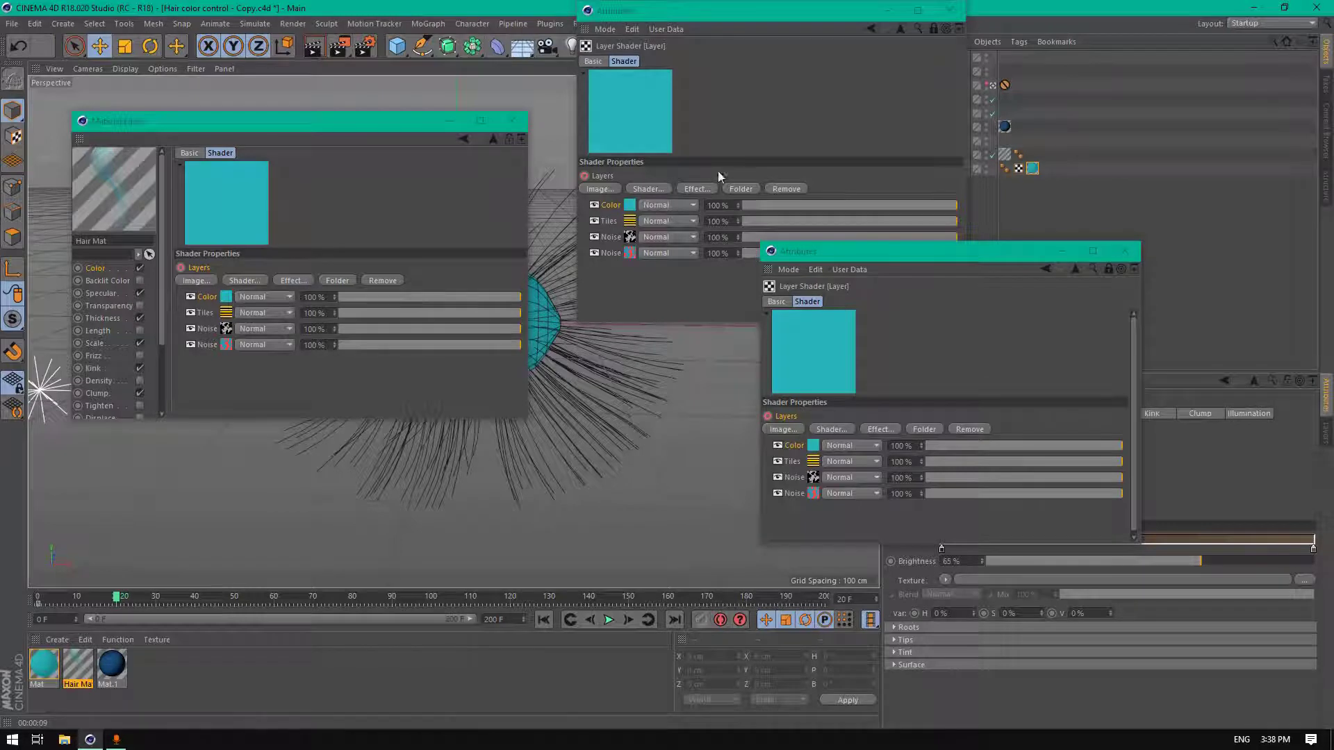
left_click(589, 174)
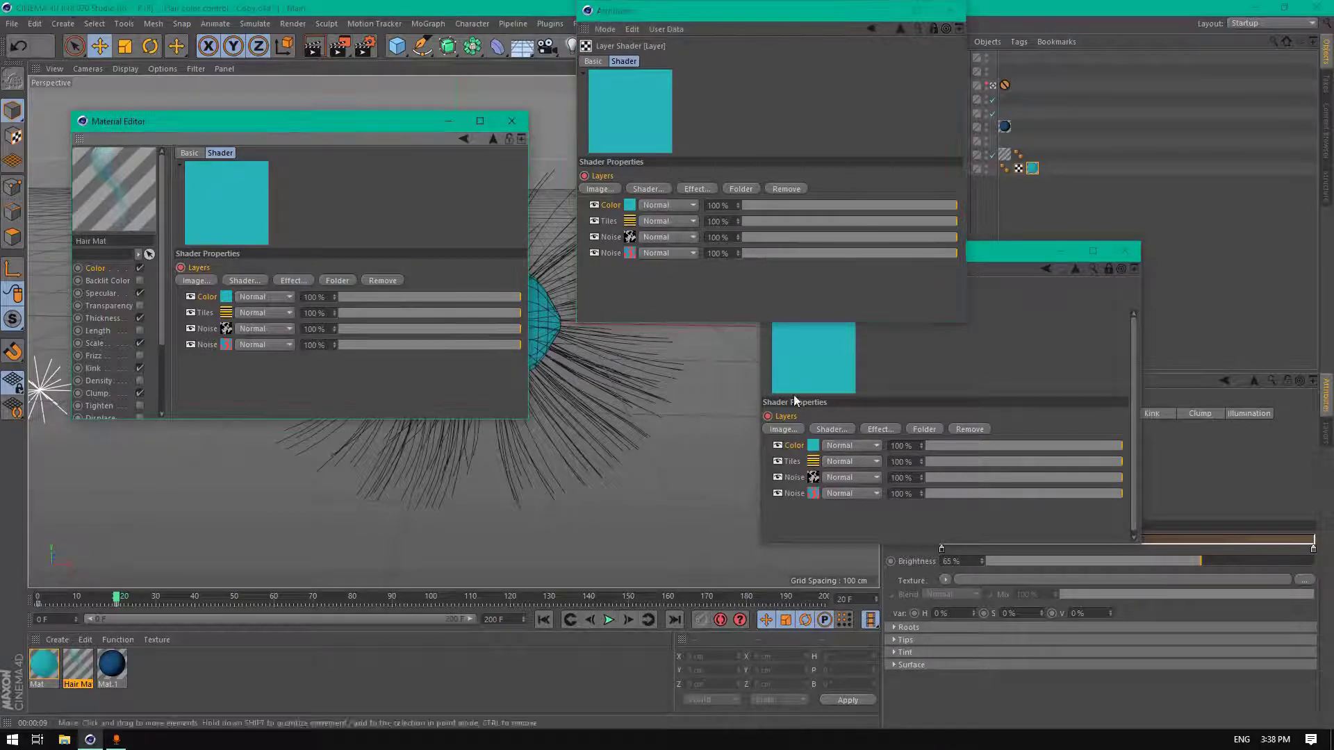
left_click(772, 424)
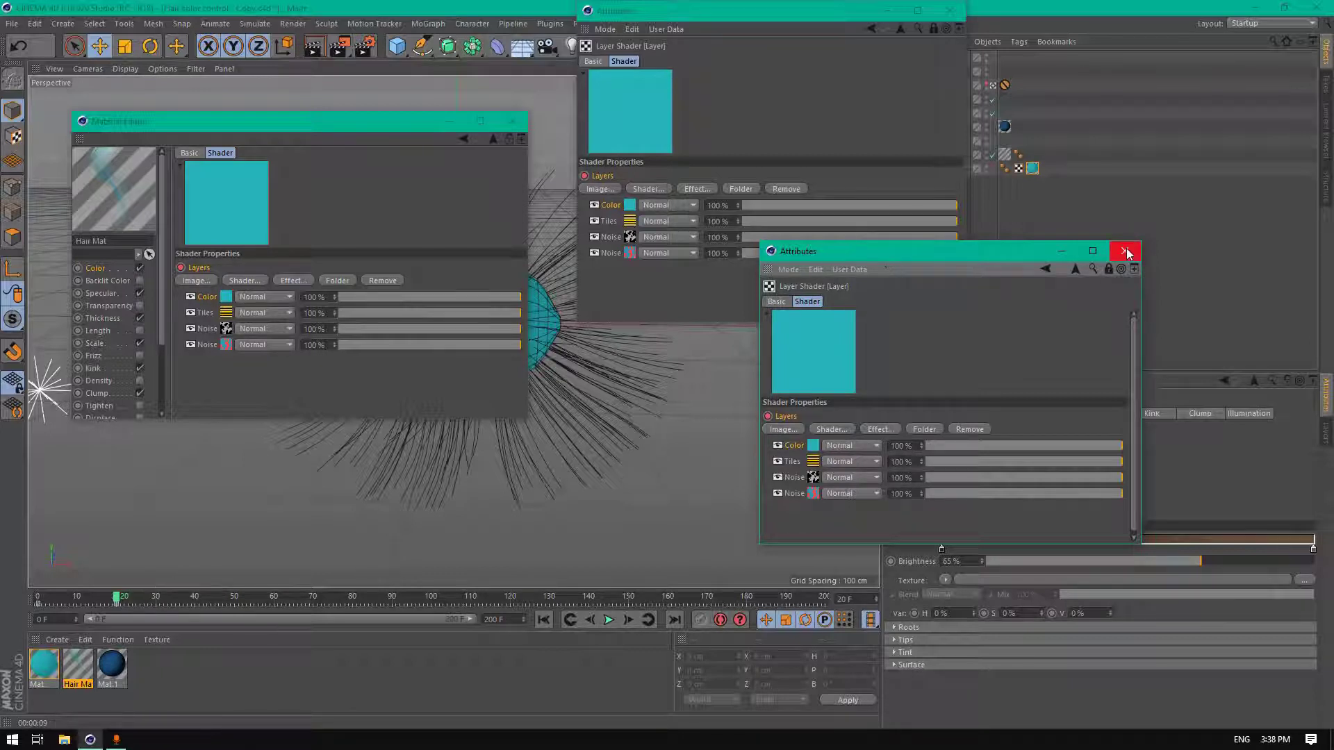
Return to Mat's Color channel, reopen its Layer shader, and create an enlarged separate Attributes window for it
left_click(871, 29)
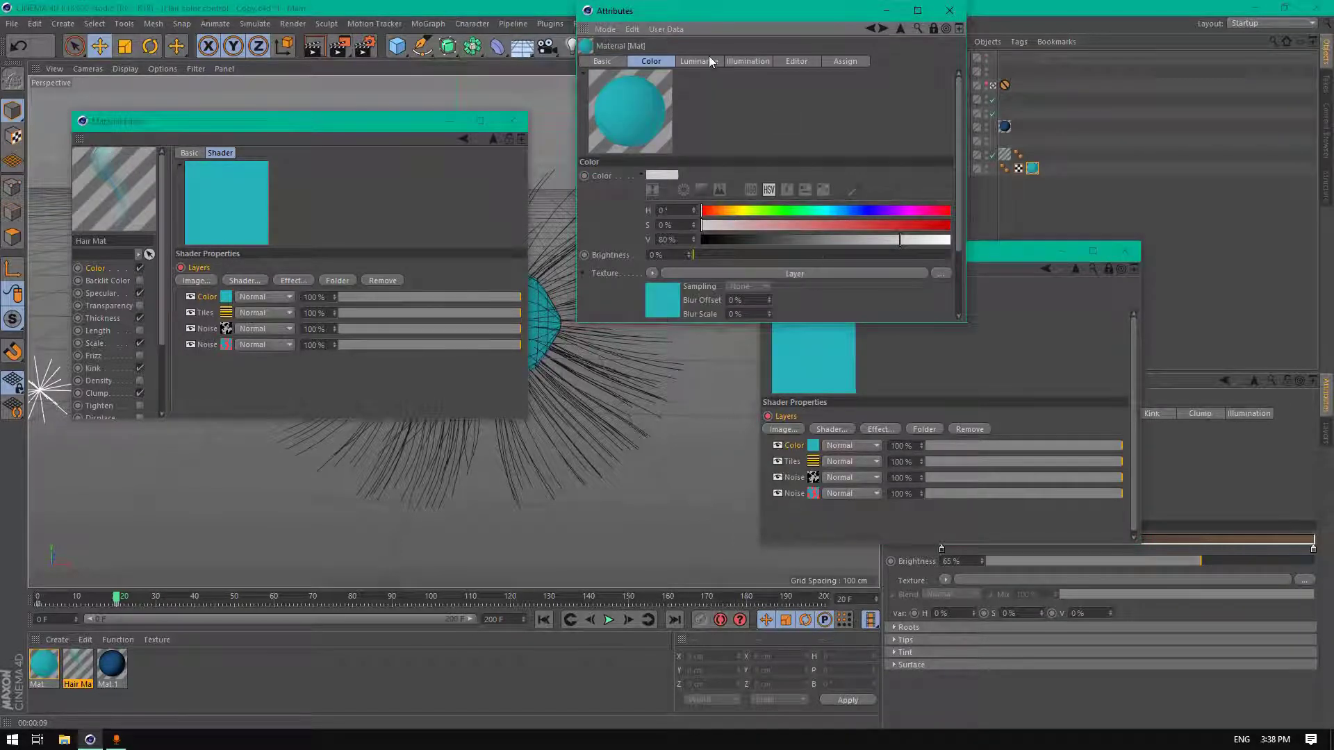
left_click(660, 293)
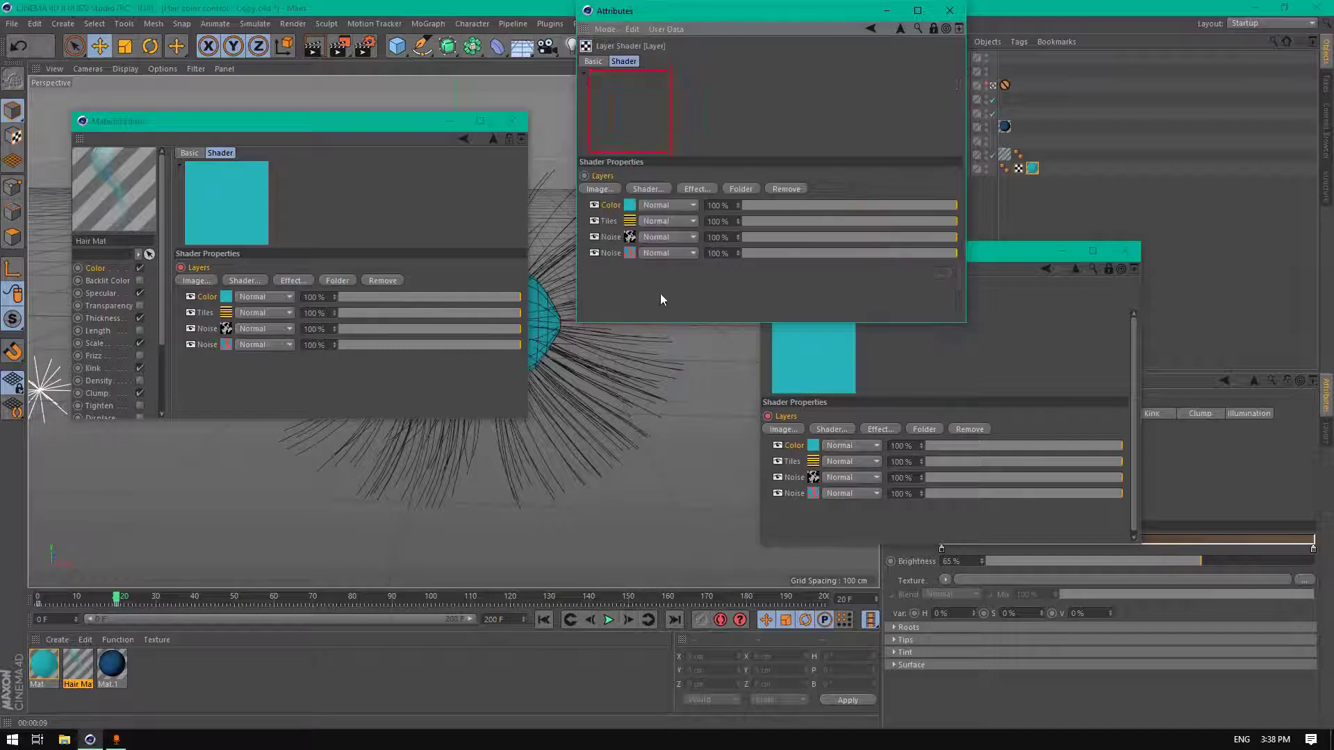
left_click(960, 28)
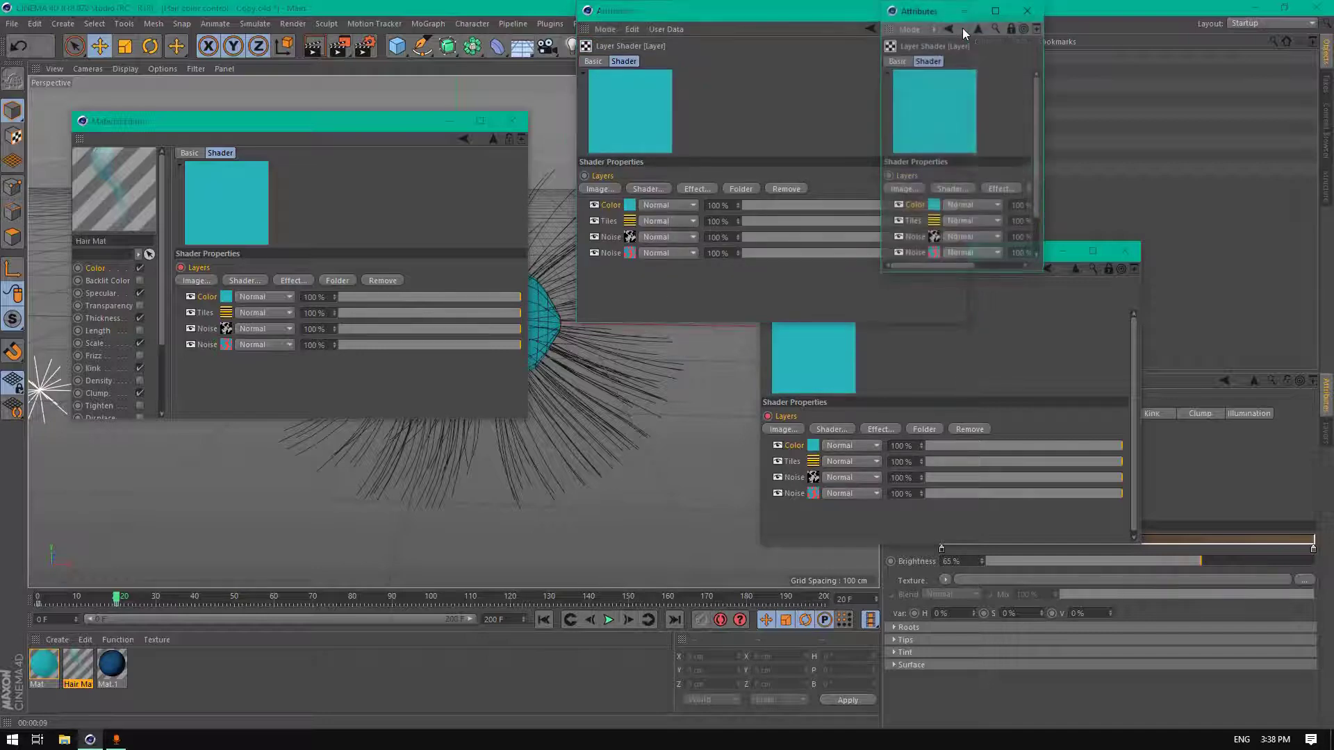
left_click_drag(1044, 272, 1235, 325)
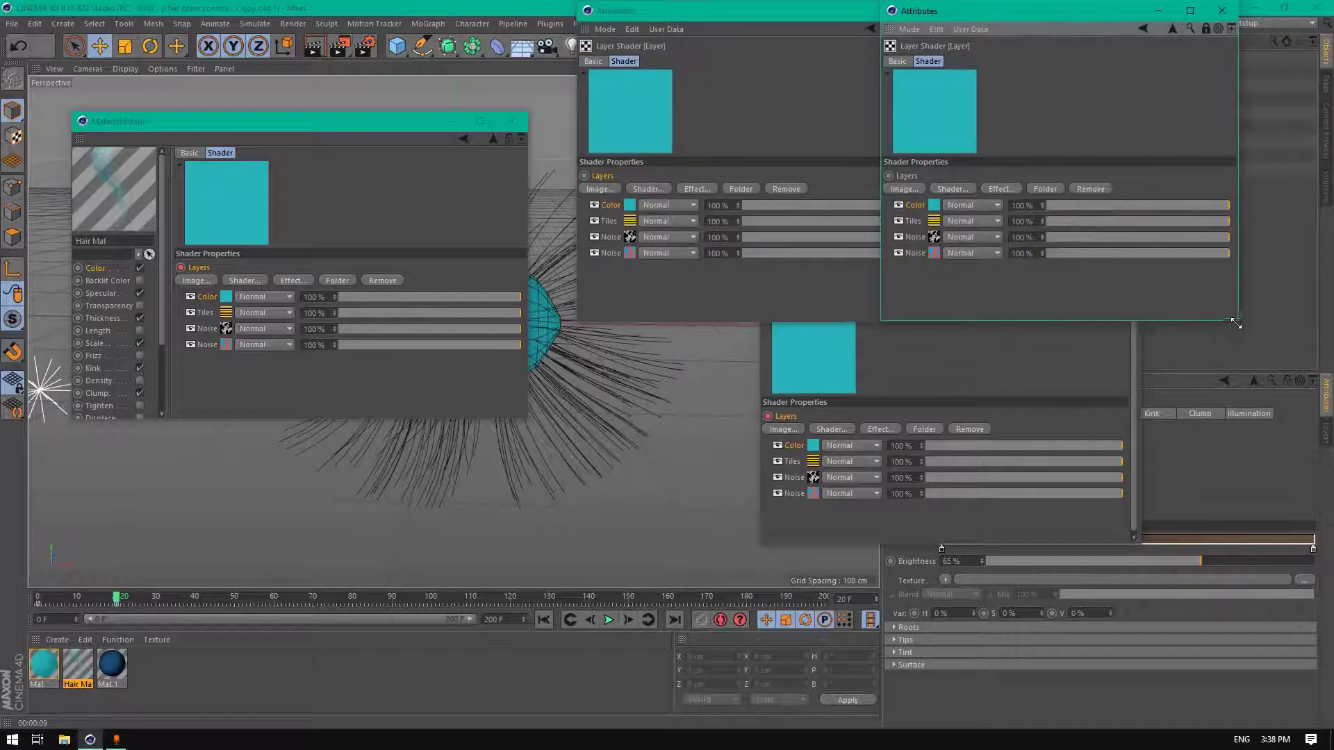
Close the extra Attributes window and reopen the Layer shader from Mat's Luminance texture in the middle Attributes window
left_click(1107, 380)
left_click(1124, 251)
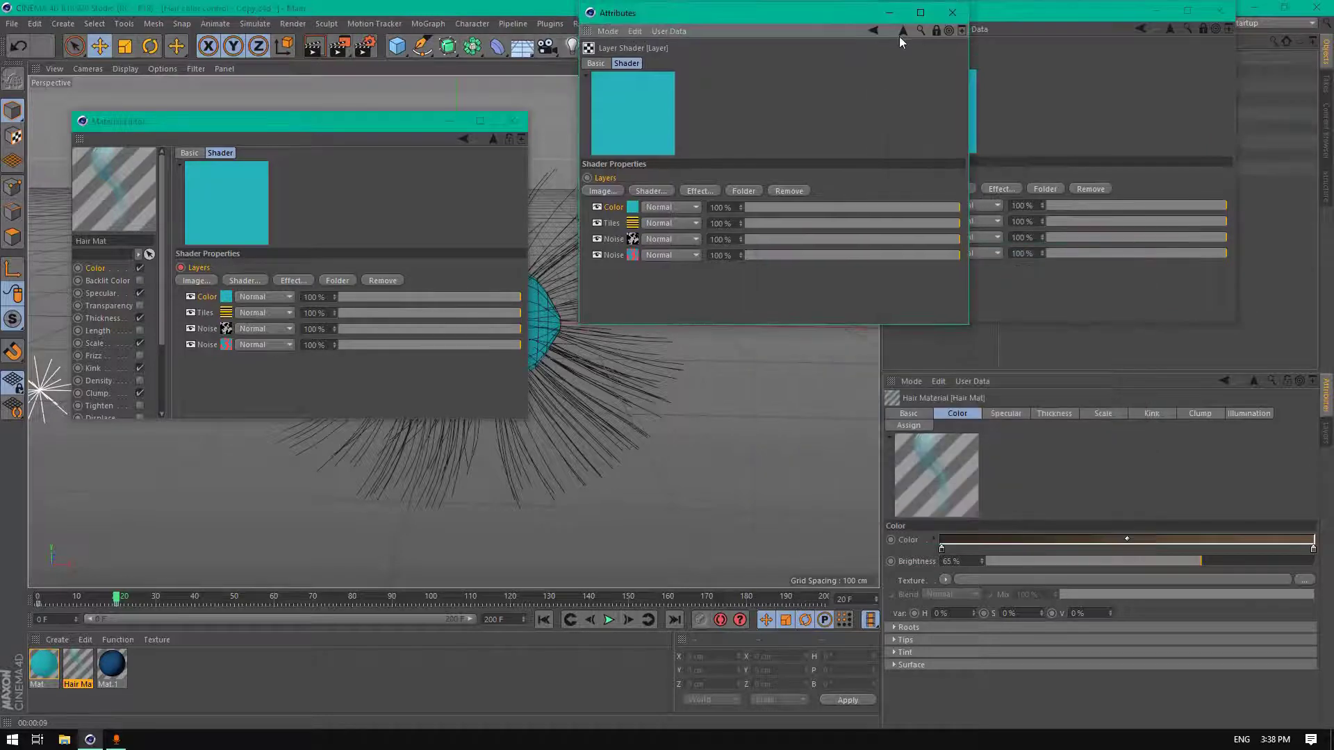
left_click(874, 31)
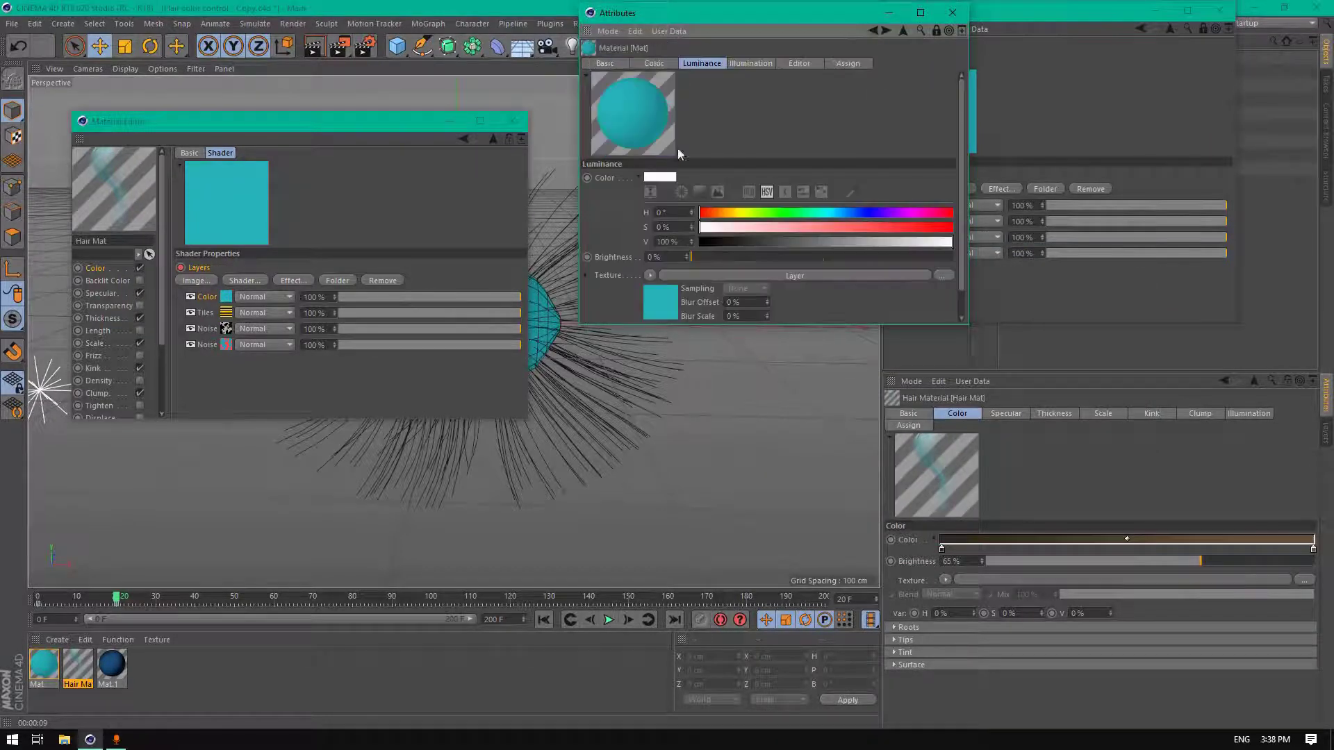
left_click(670, 278)
left_click(1142, 127)
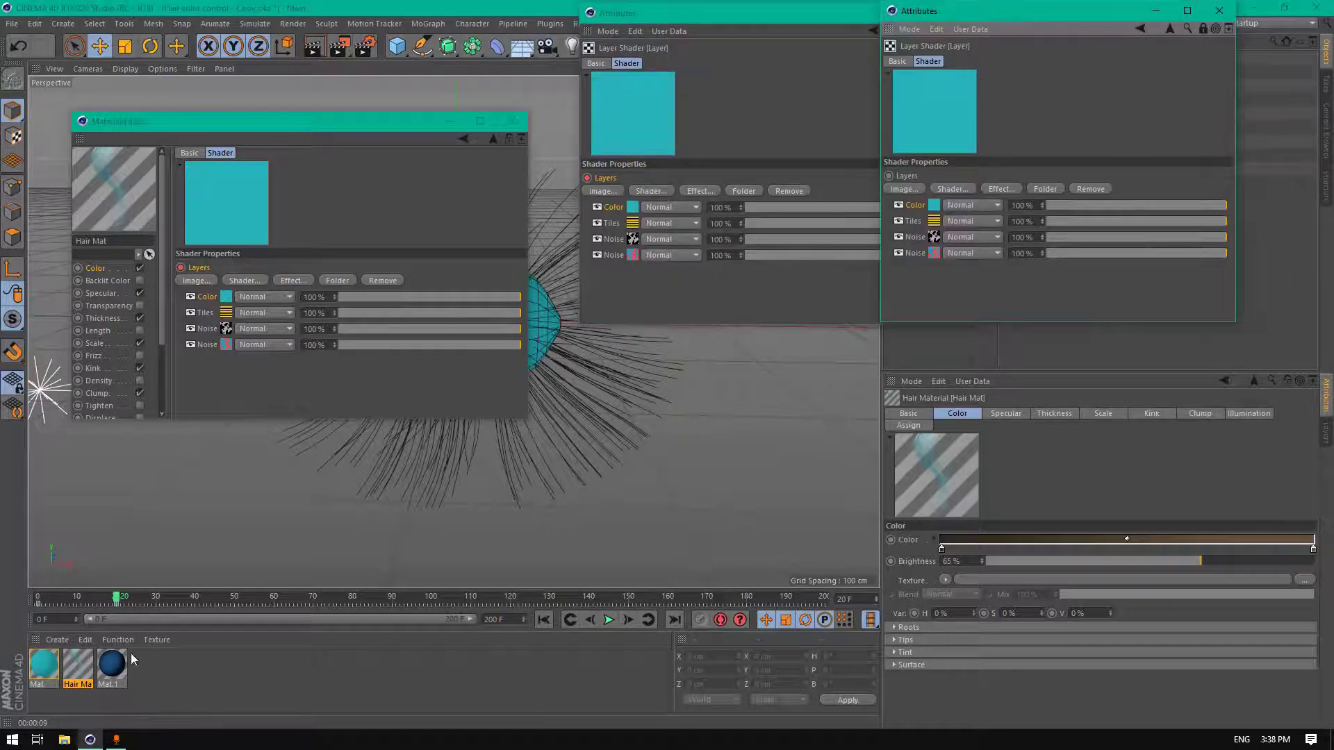
Keyframe the Layers property at frame 20 for the Layer shader that still lacks a key
mouse_move(118, 602)
left_mouse_down()
mouse_move(38, 601)
mouse_move(116, 591)
left_mouse_up()
left_click(888, 177)
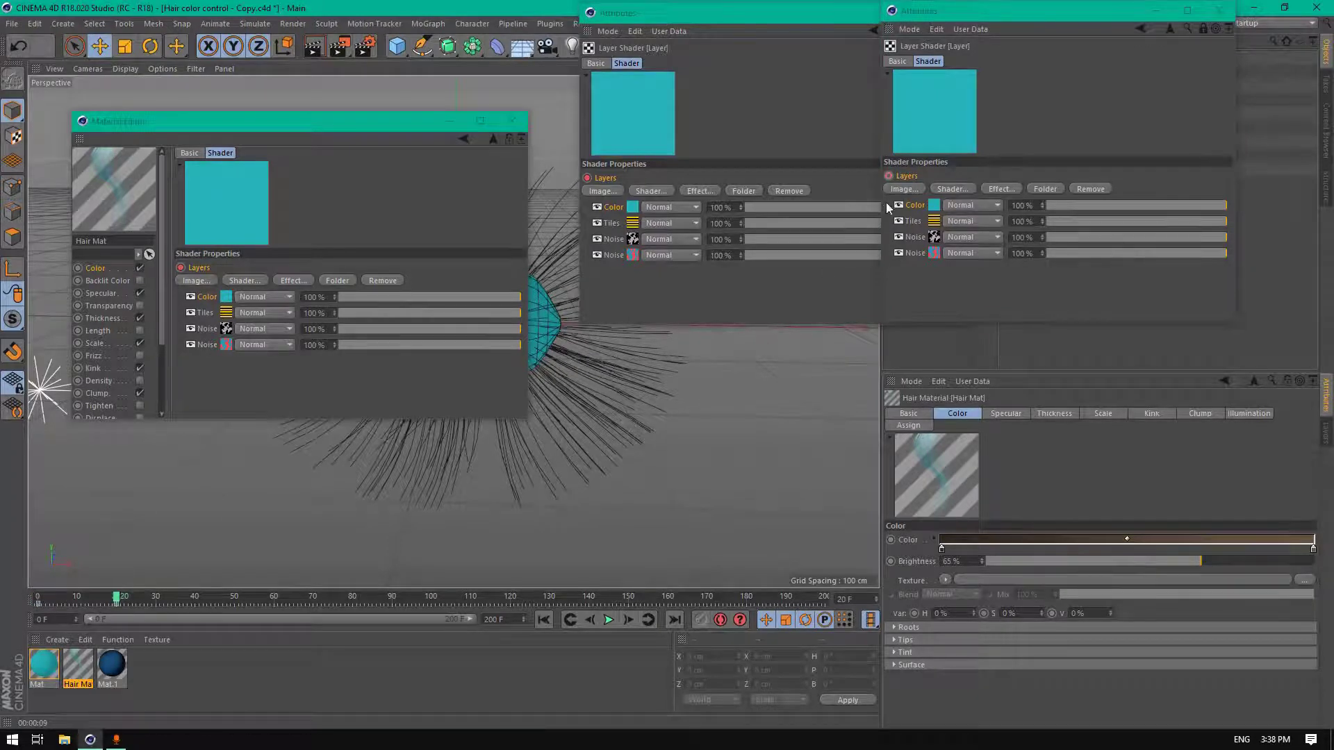
left_click(888, 179)
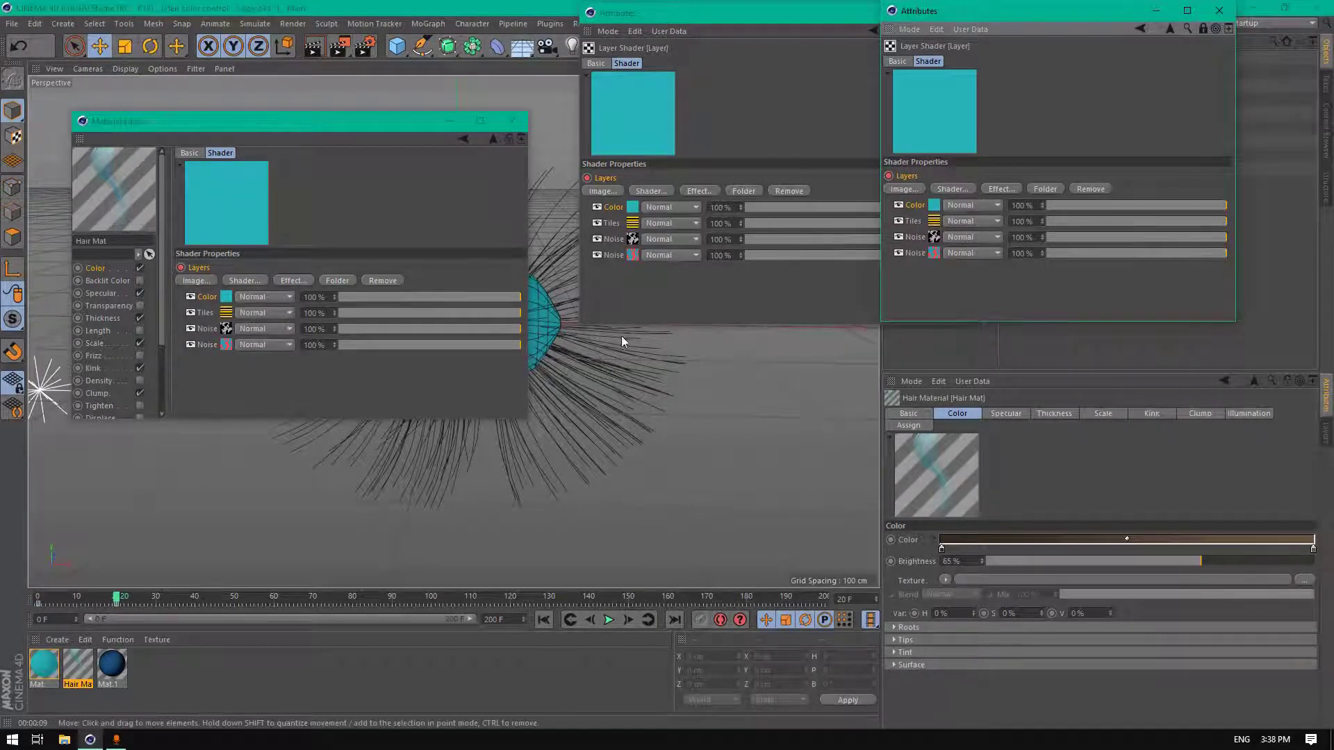
Keyframe the Layers property in all three open Layer shaders at frame 30
left_click(119, 599)
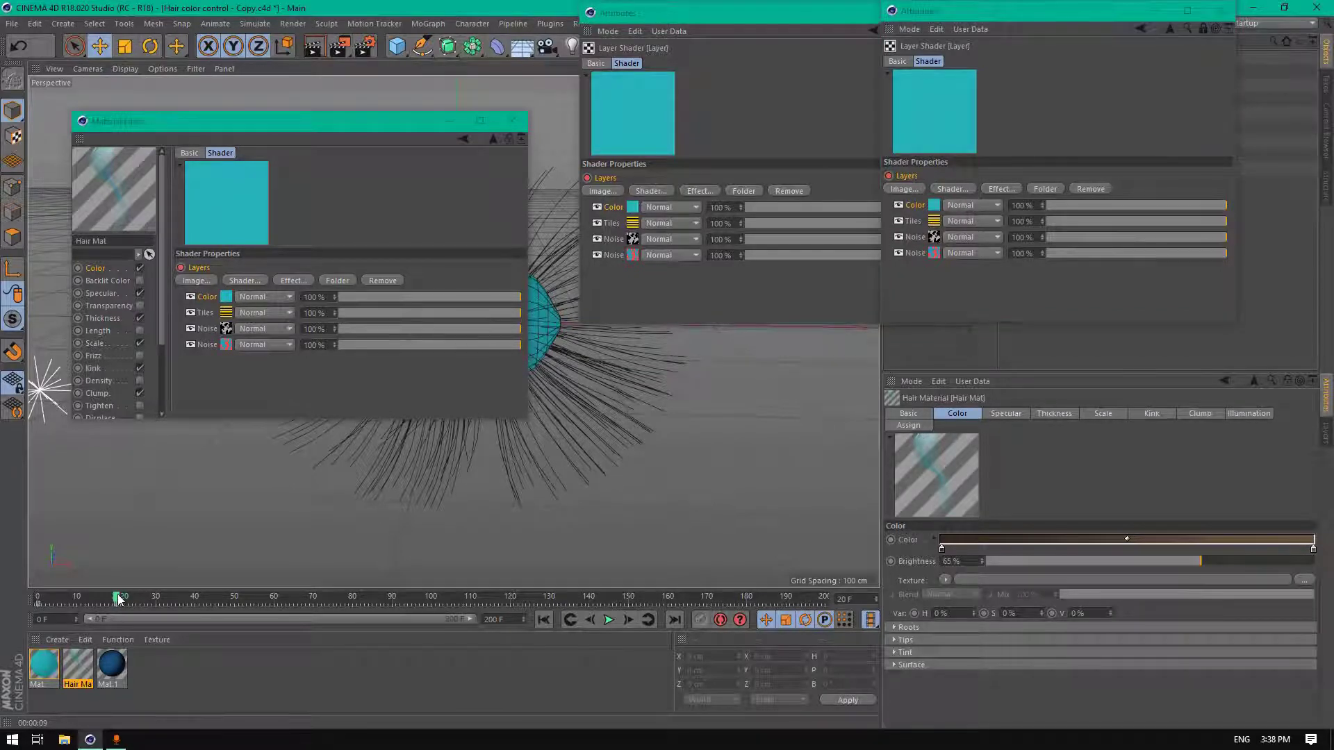
left_click_drag(118, 599, 157, 598)
left_click(846, 189)
left_click(1068, 297)
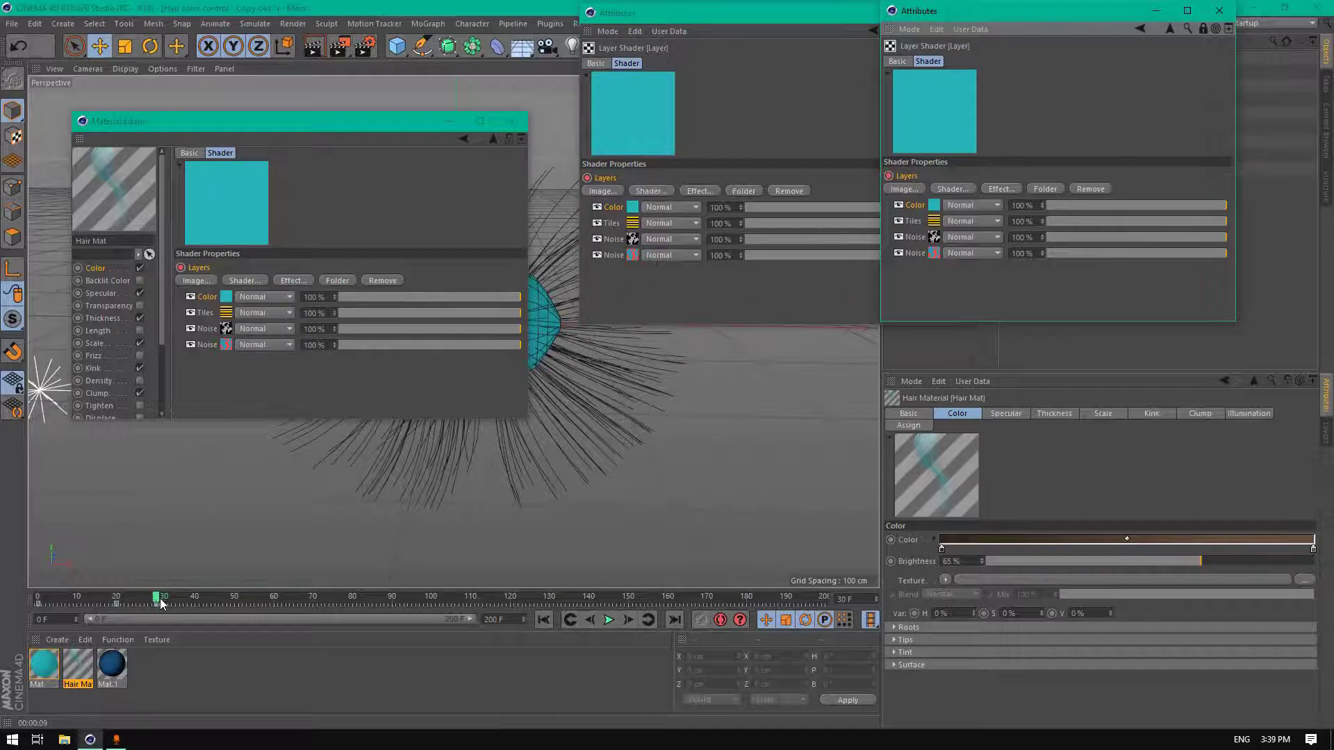
At frame 45, set the Color layer's opacity to 0% in all three Layer shaders and keyframe their Layers property
left_click_drag(160, 603, 215, 597)
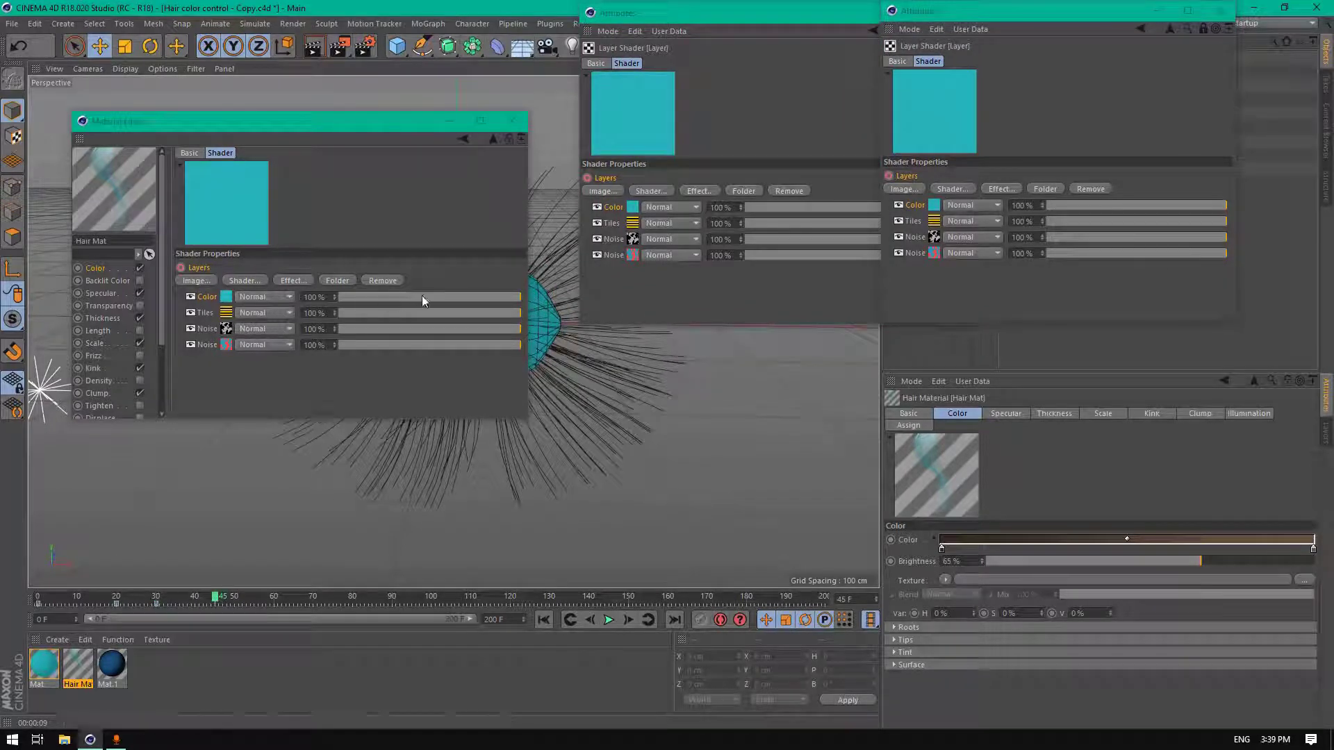
left_click_drag(447, 296, 298, 298)
left_click(817, 209)
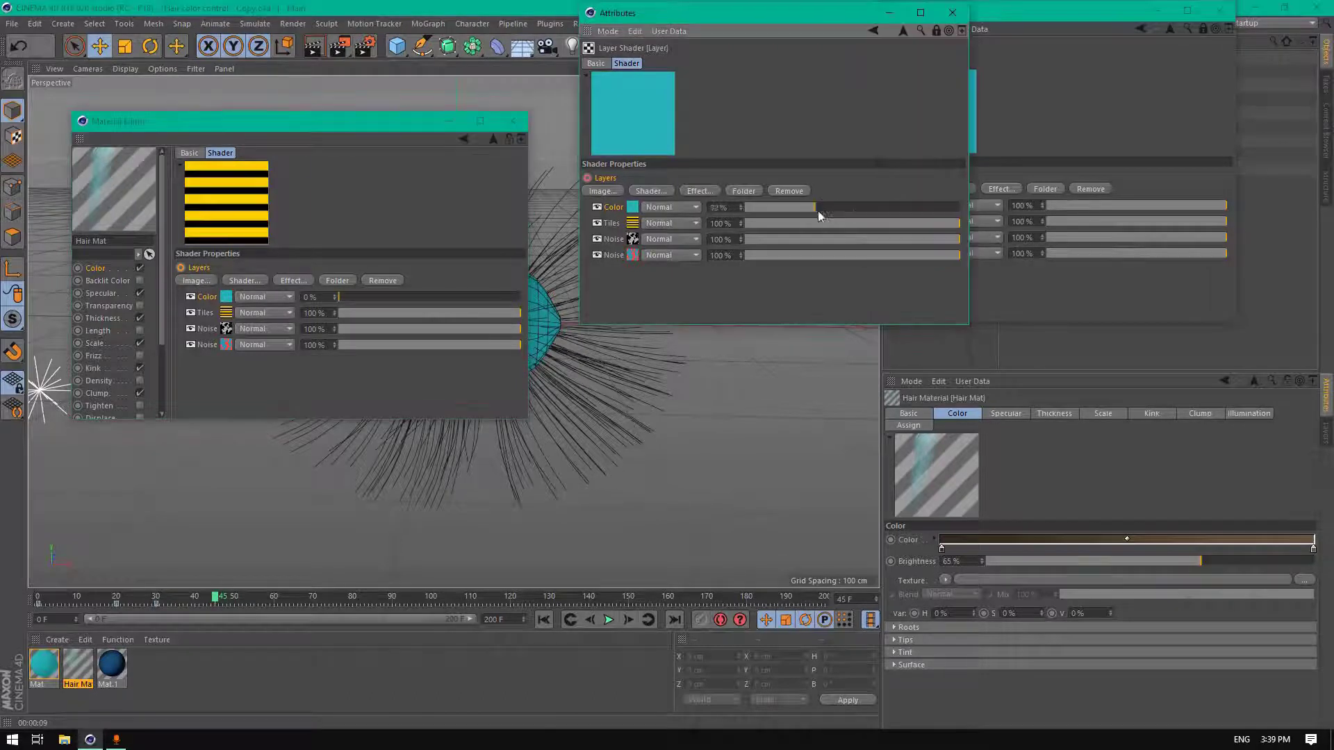
left_click_drag(818, 210, 745, 209)
left_click(1112, 203)
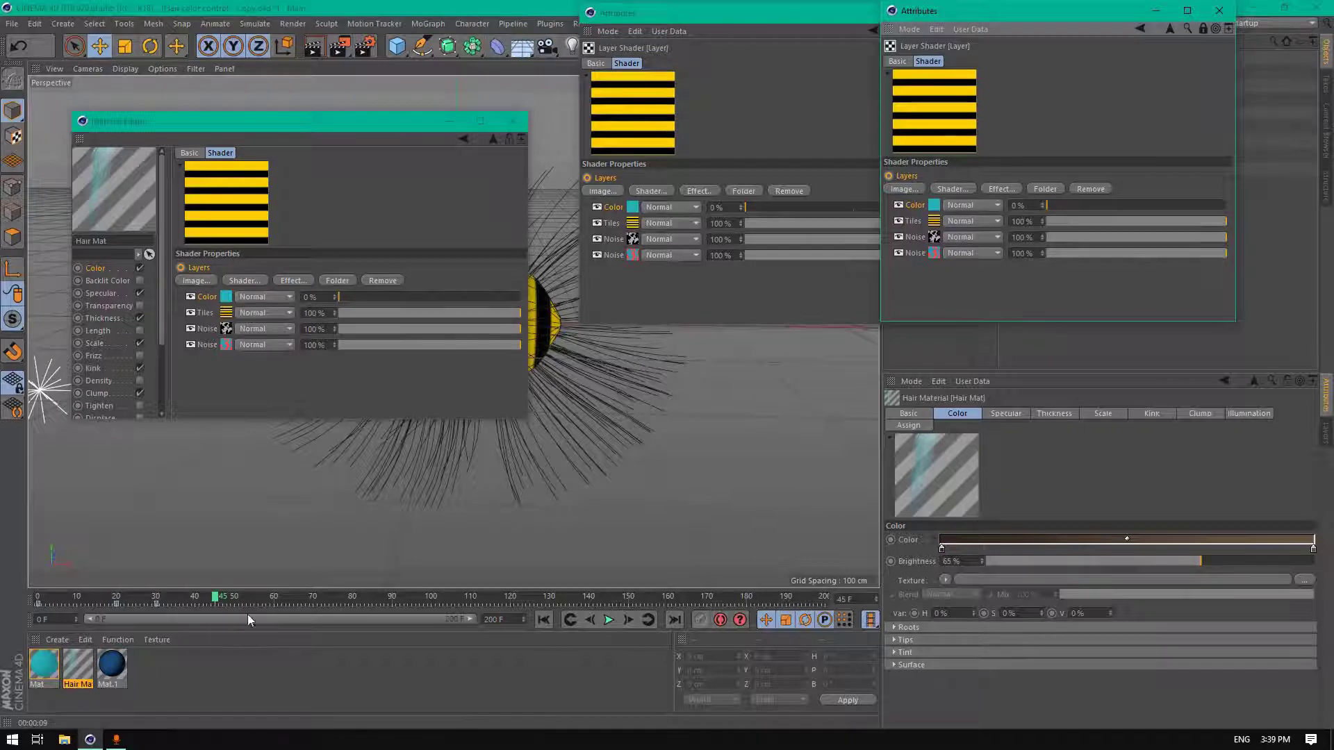
left_click(595, 182)
left_click(1057, 149)
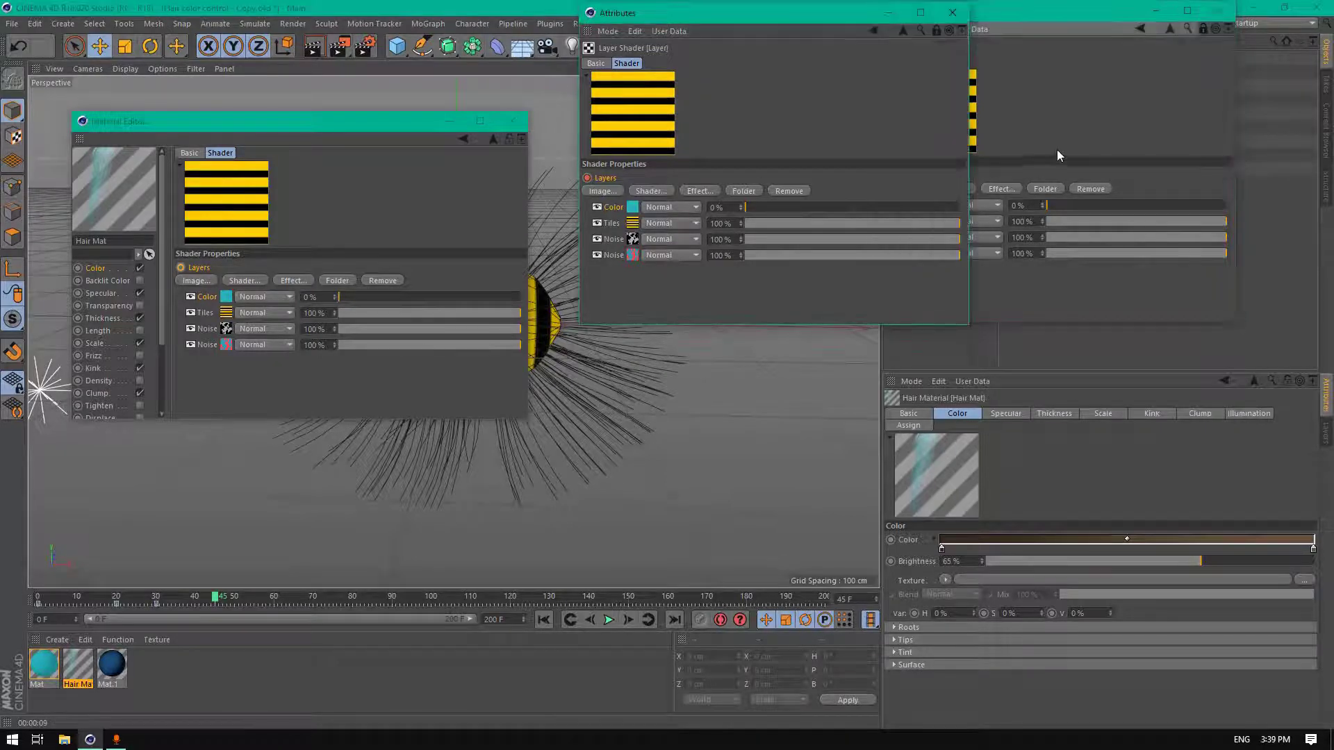
left_click(200, 269)
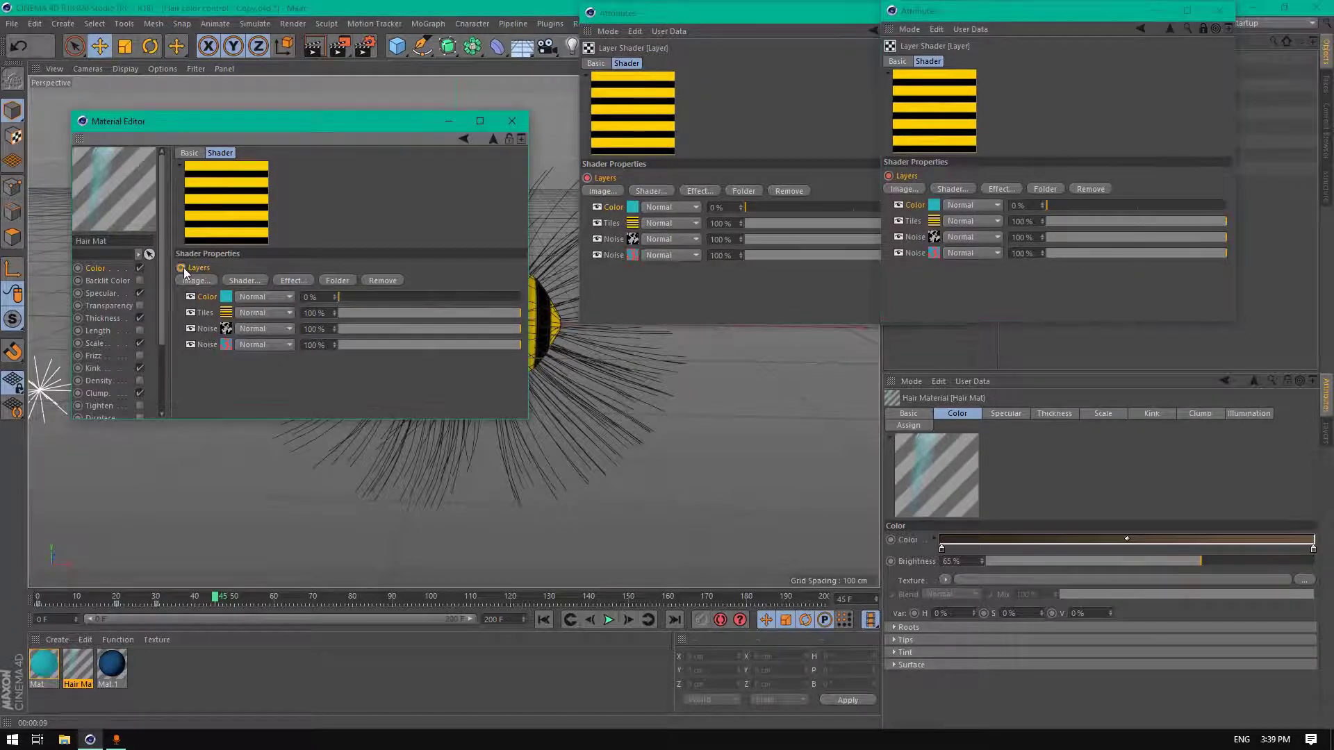
Keyframe the Layers property in all three Layer shaders at frame 60 and again at frame 70
left_click(215, 601)
left_click_drag(215, 602, 275, 596)
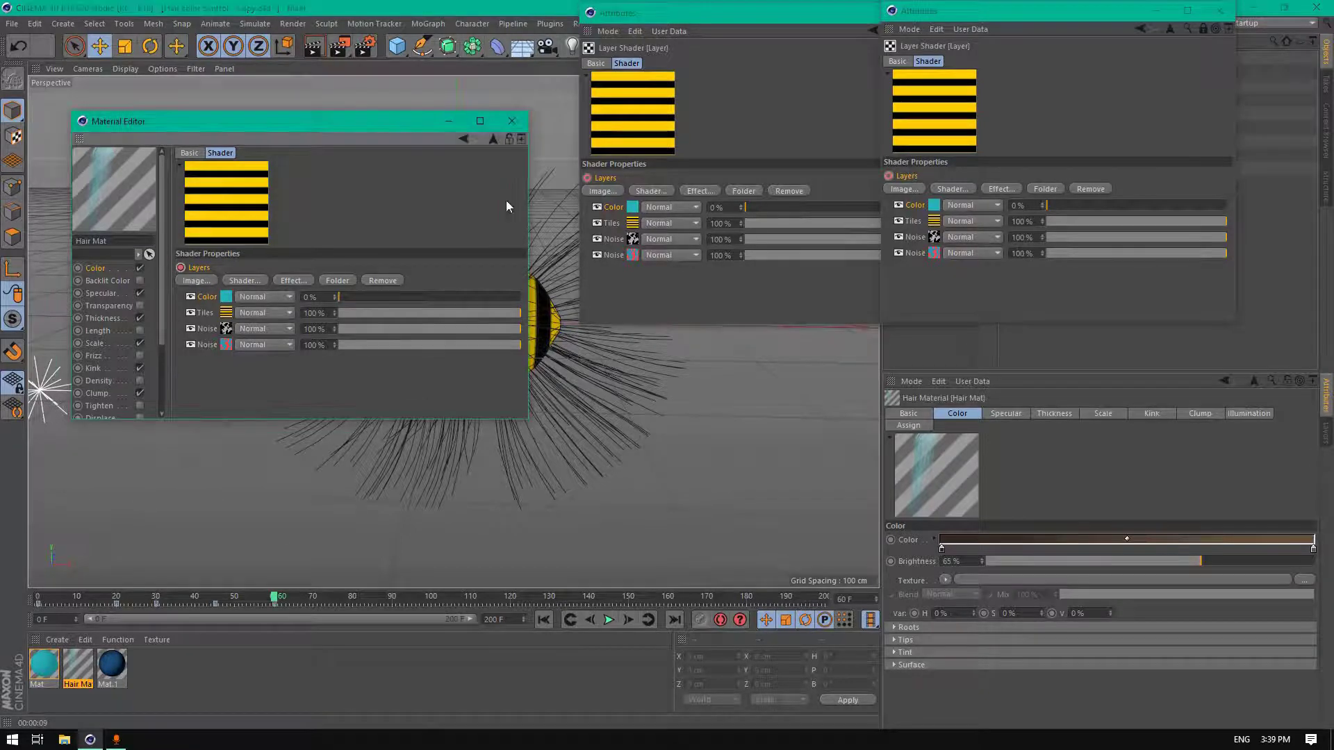
left_click(590, 179)
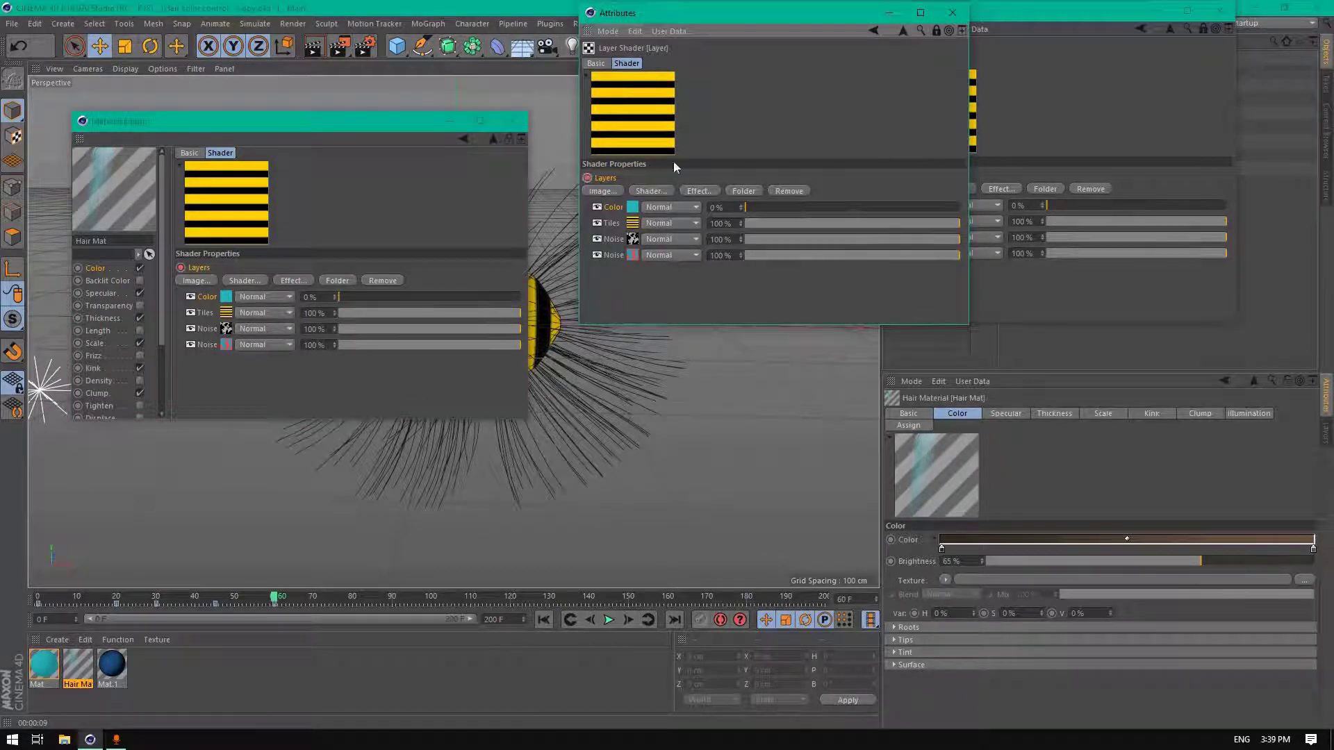
left_click(1031, 147)
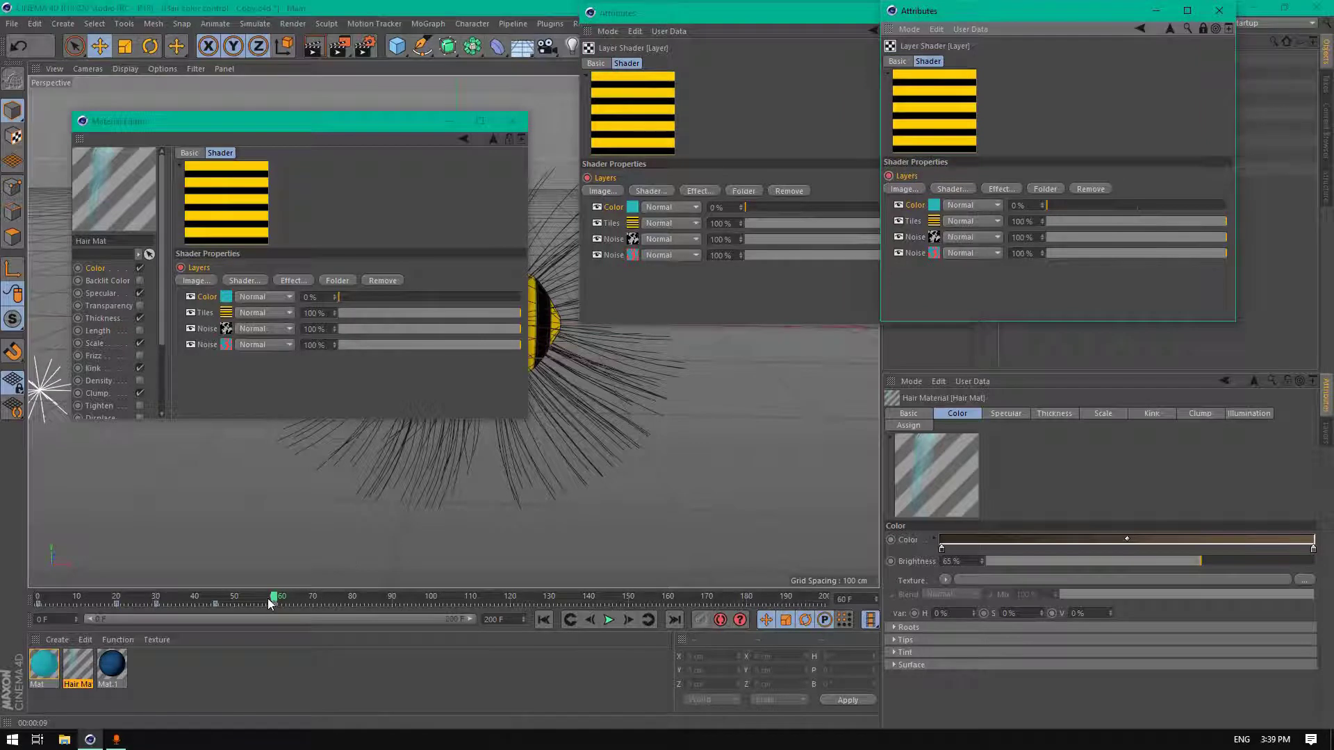
left_click_drag(274, 596, 312, 592)
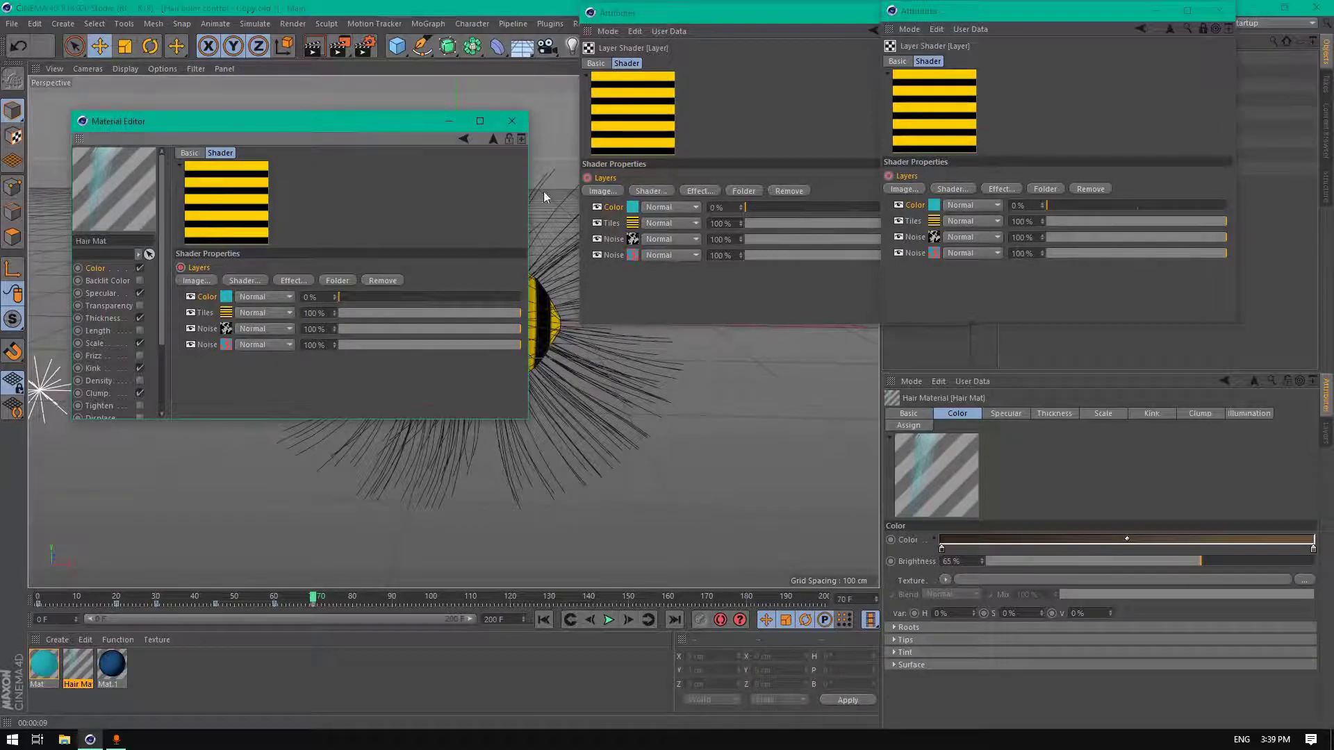
left_click(783, 184)
left_click(1030, 143)
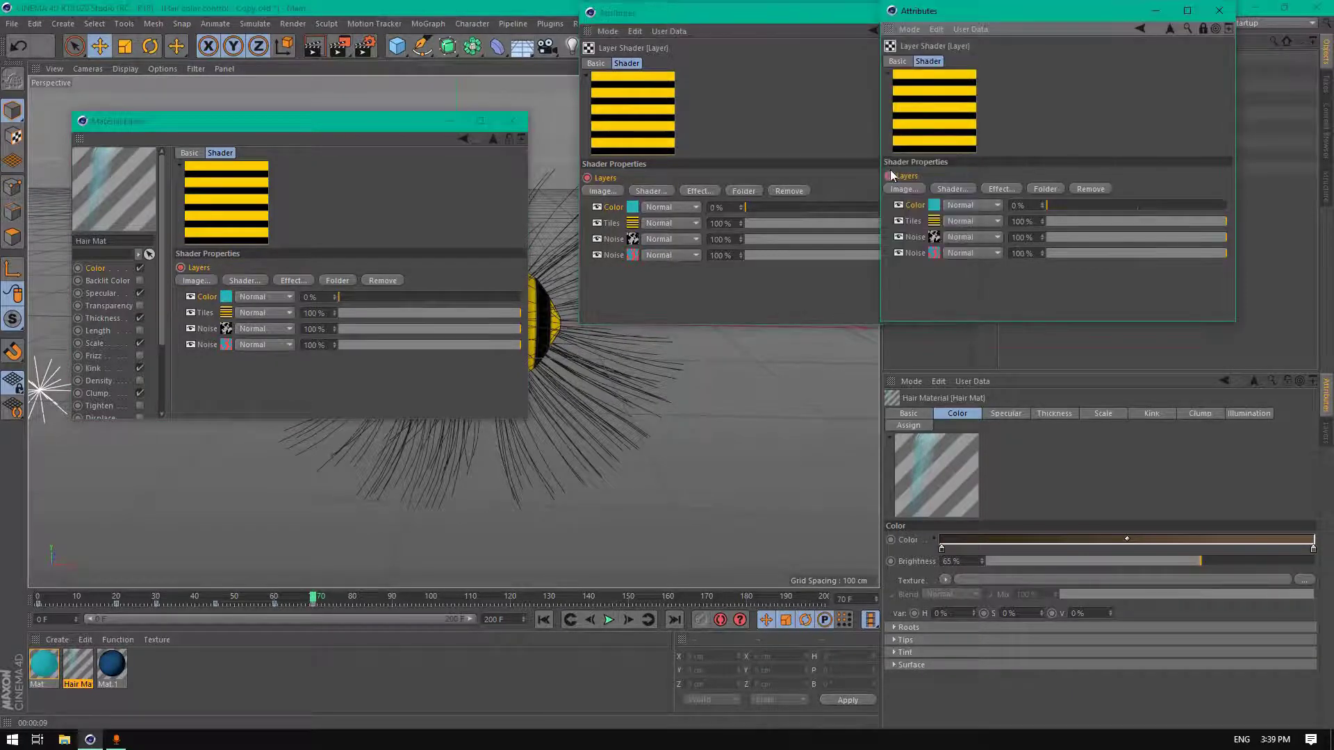
At frame 80, set the Tiles layer's opacity to 0% in all three Layer shaders and keyframe their Layers property
left_click_drag(314, 604, 352, 597)
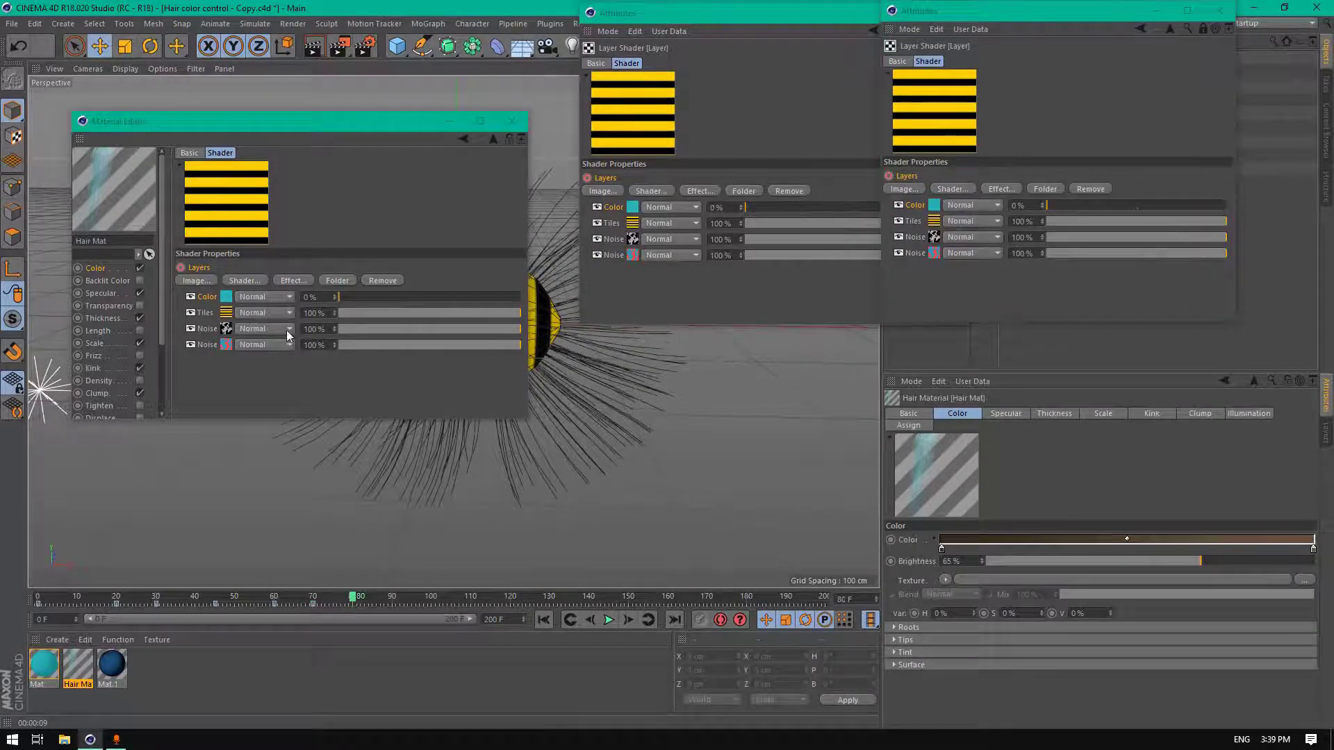
left_click_drag(429, 319, 338, 313)
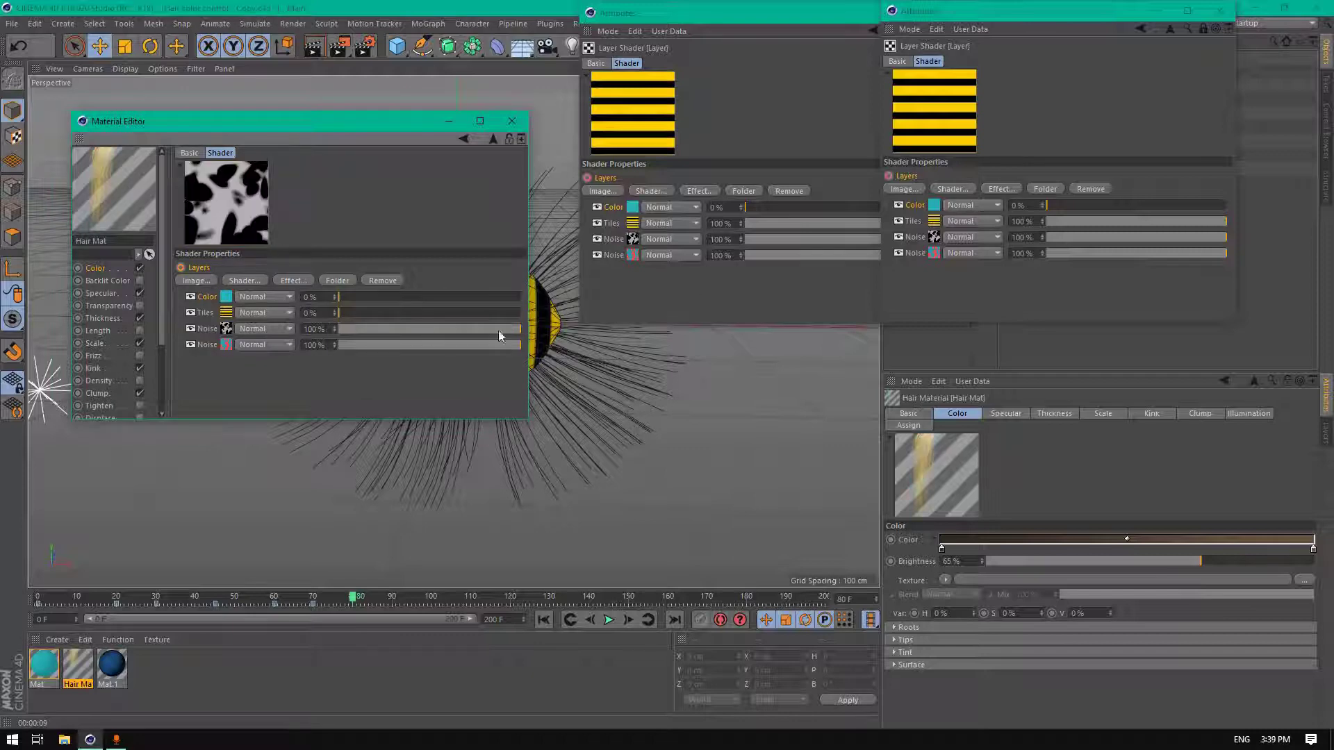
left_click_drag(813, 223, 727, 220)
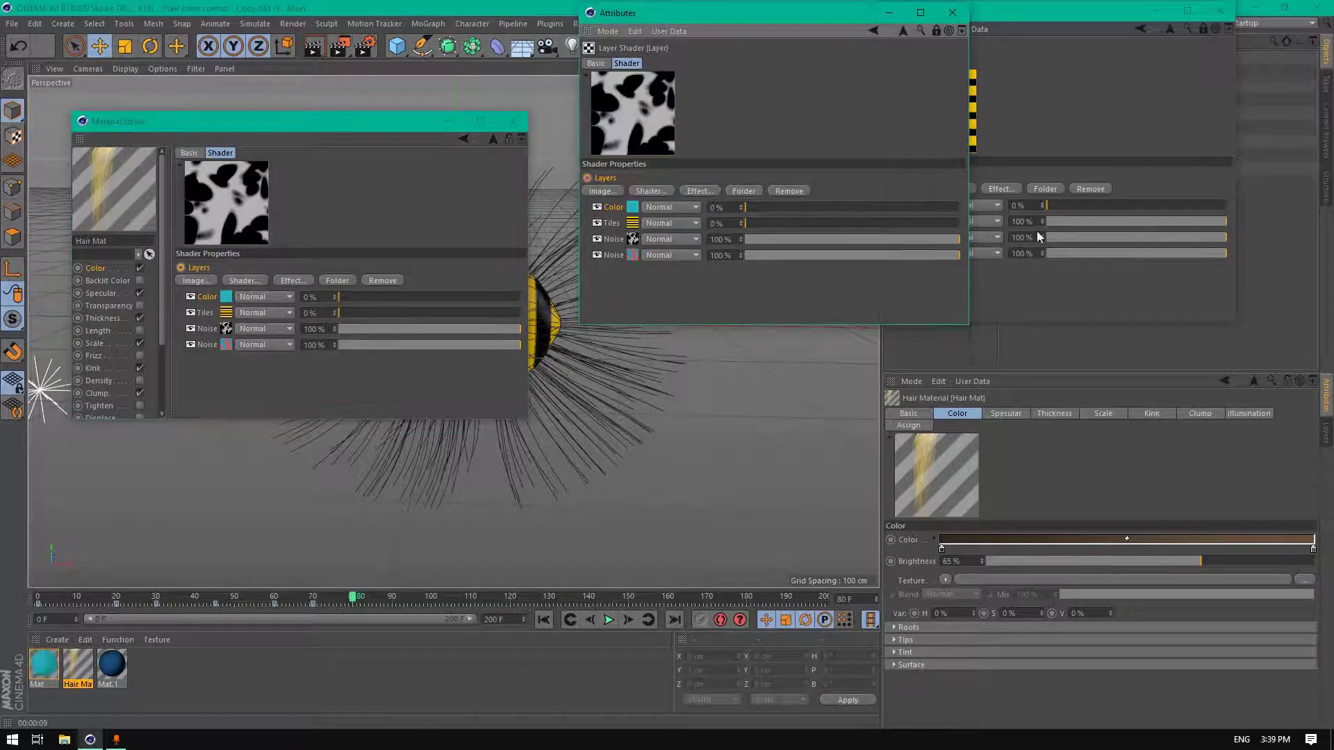
left_click_drag(1139, 221, 1038, 221)
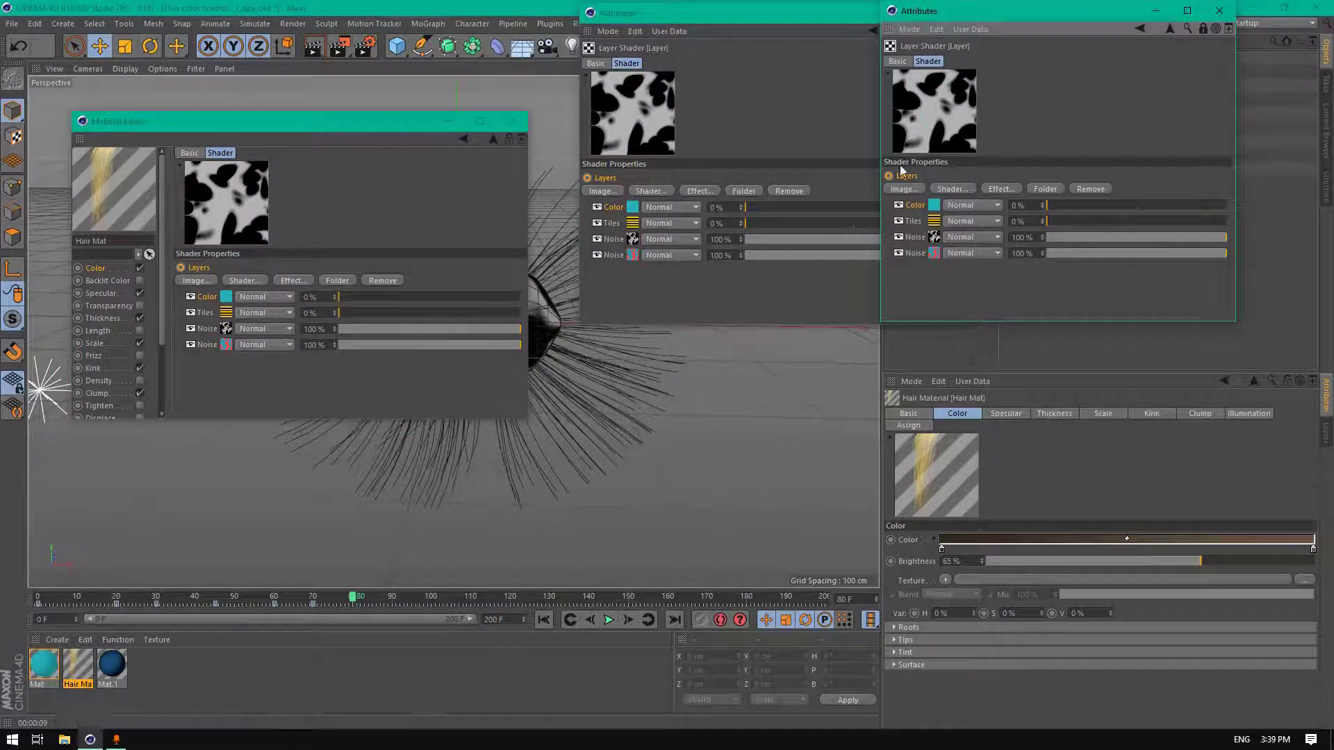
left_click(632, 178)
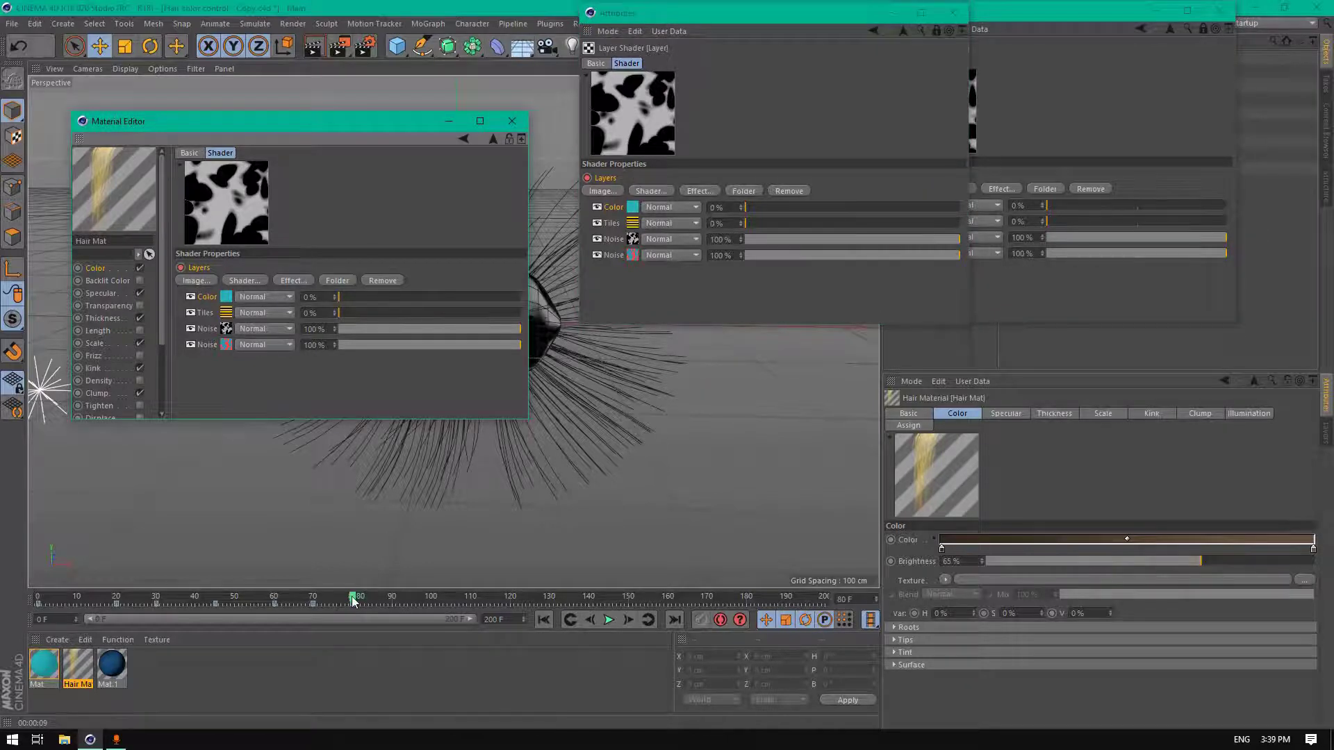
Keyframe the Layers property in all three Layer shaders at frame 100
left_click_drag(353, 598, 430, 595)
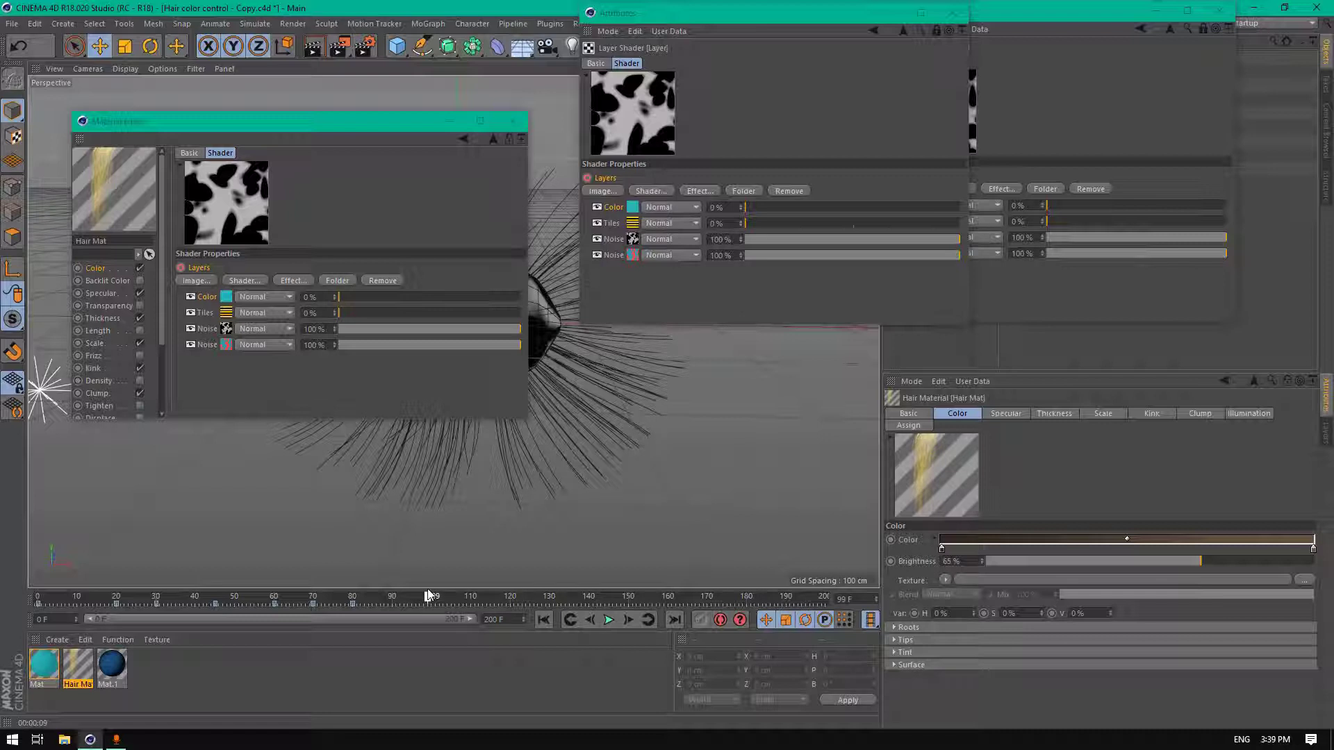
left_click_drag(431, 594, 432, 594)
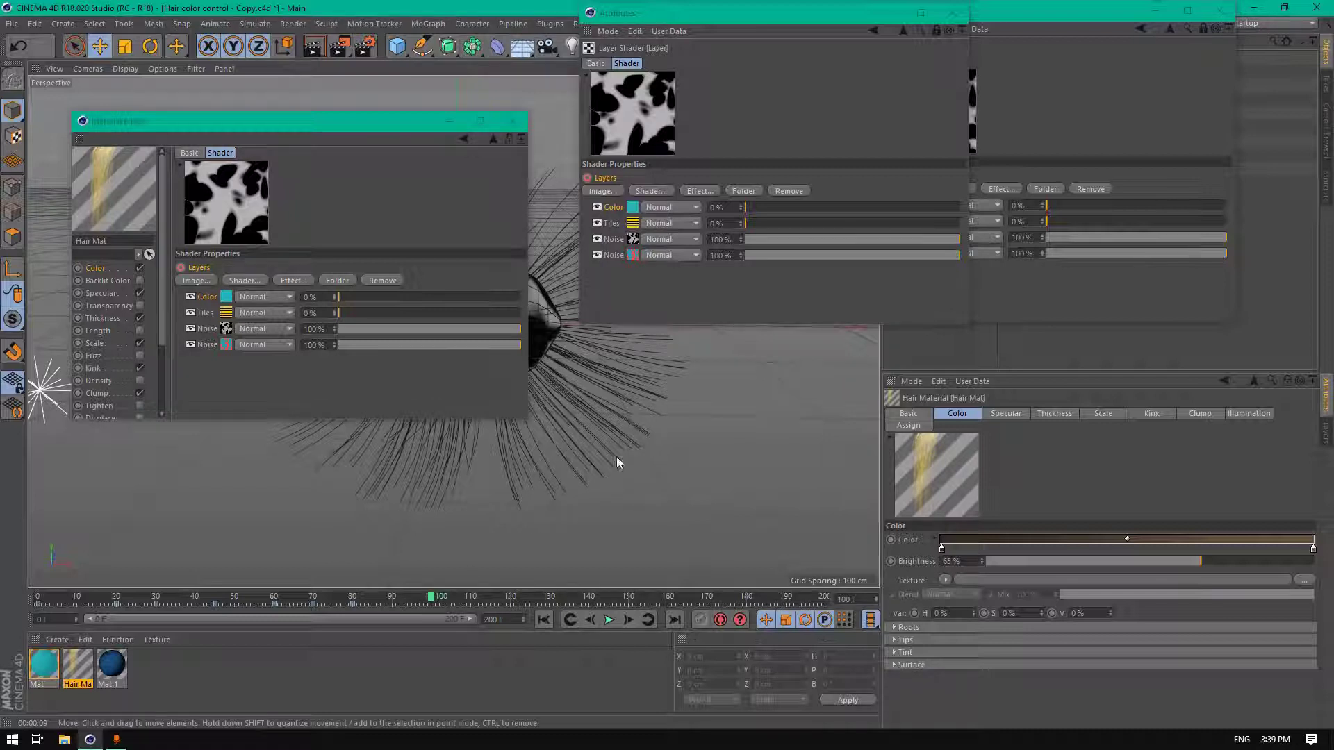
left_click(589, 179)
left_click(180, 272)
left_click(1086, 134)
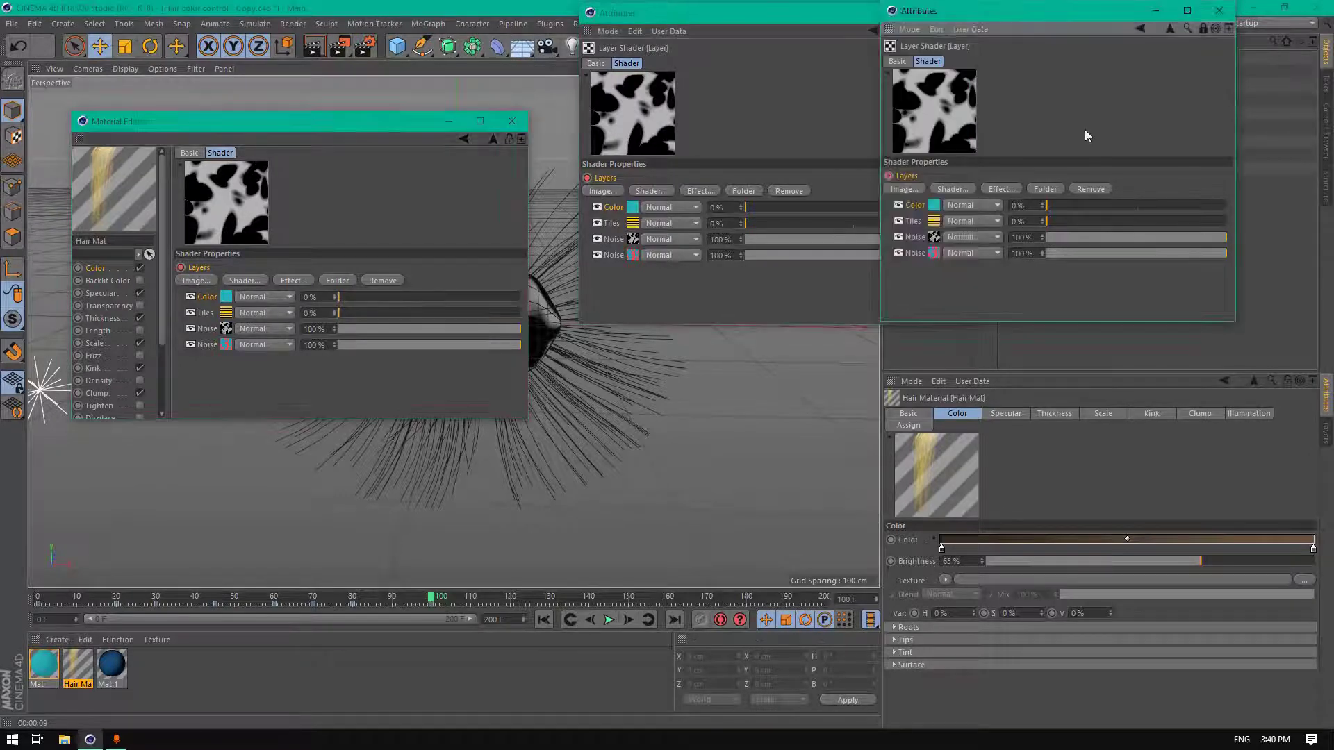
Keyframe the Layers property in all three Layer shaders at frame 110
left_click(450, 599)
left_click_drag(456, 600, 467, 598)
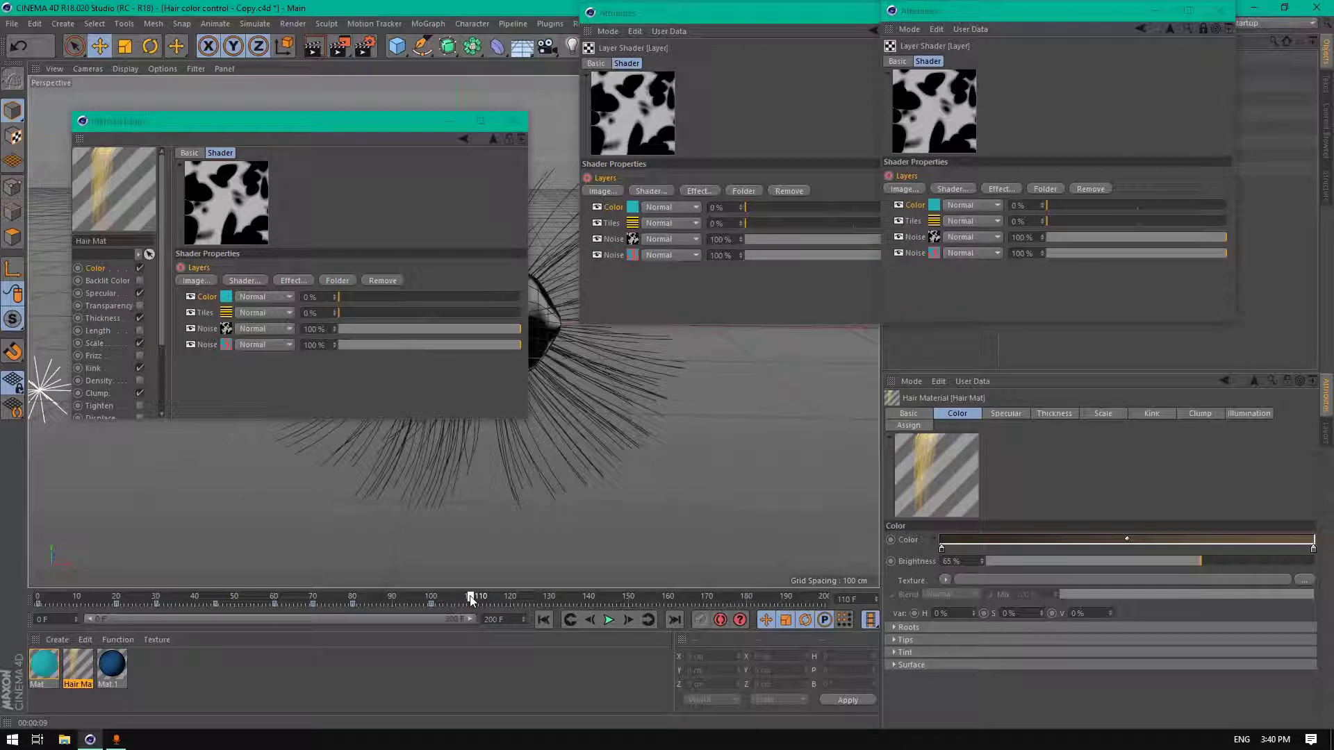
left_click(198, 280)
left_click(589, 182)
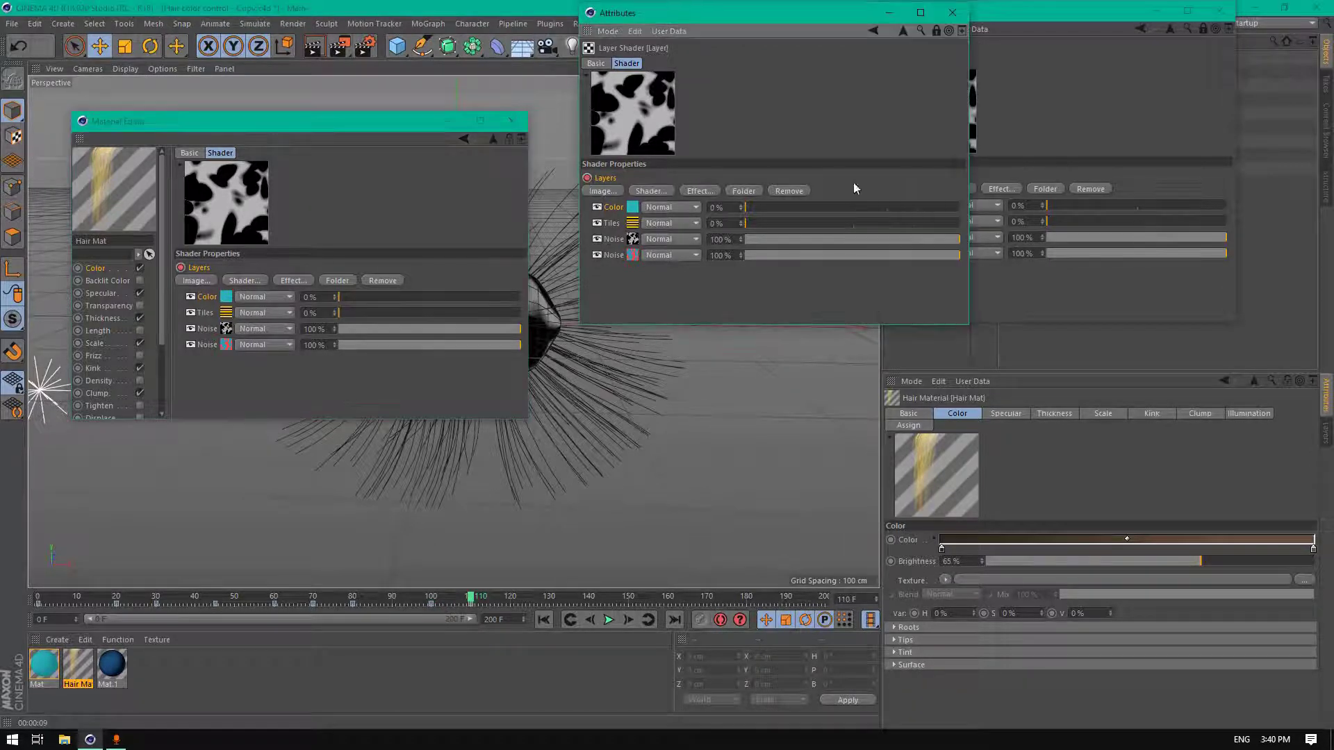
left_click(1047, 142)
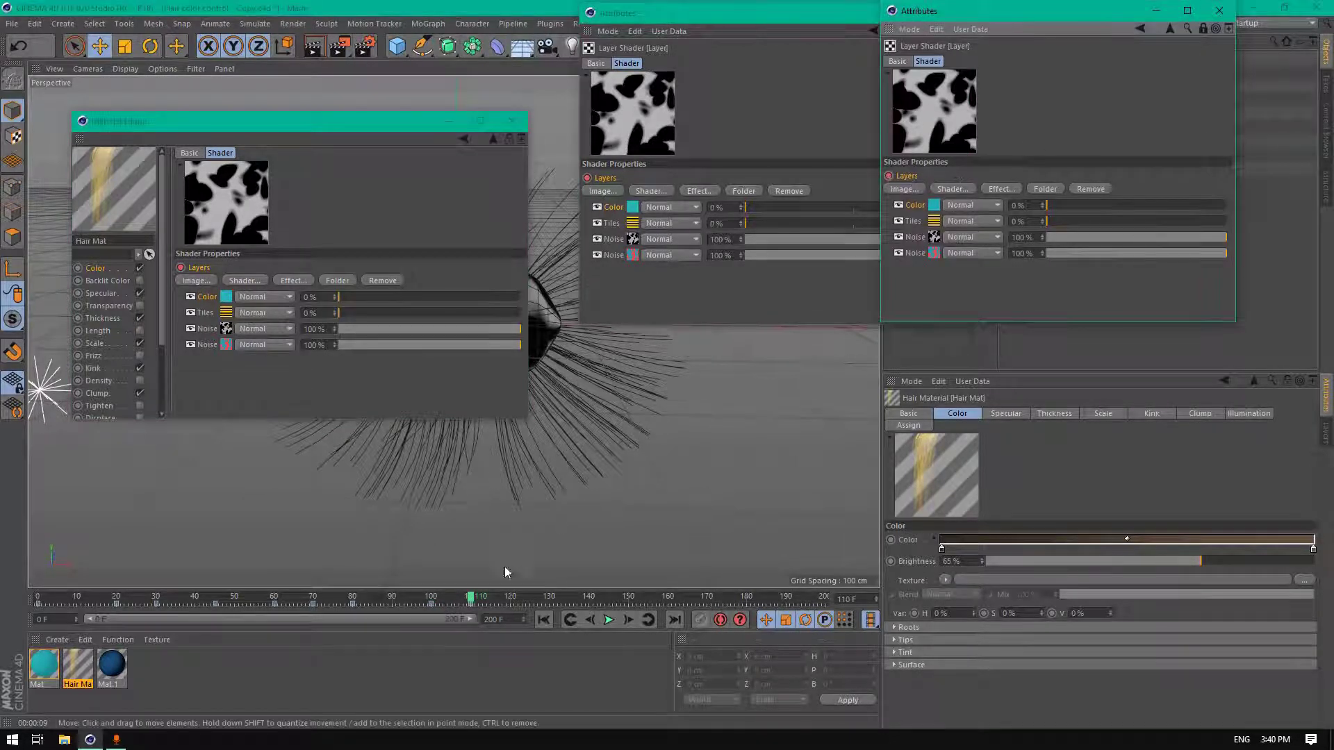
At frame 120, set the black-and-white Noise layer's opacity to 0% in all three Layer shaders and keyframe their Layers property
left_click_drag(471, 597, 511, 597)
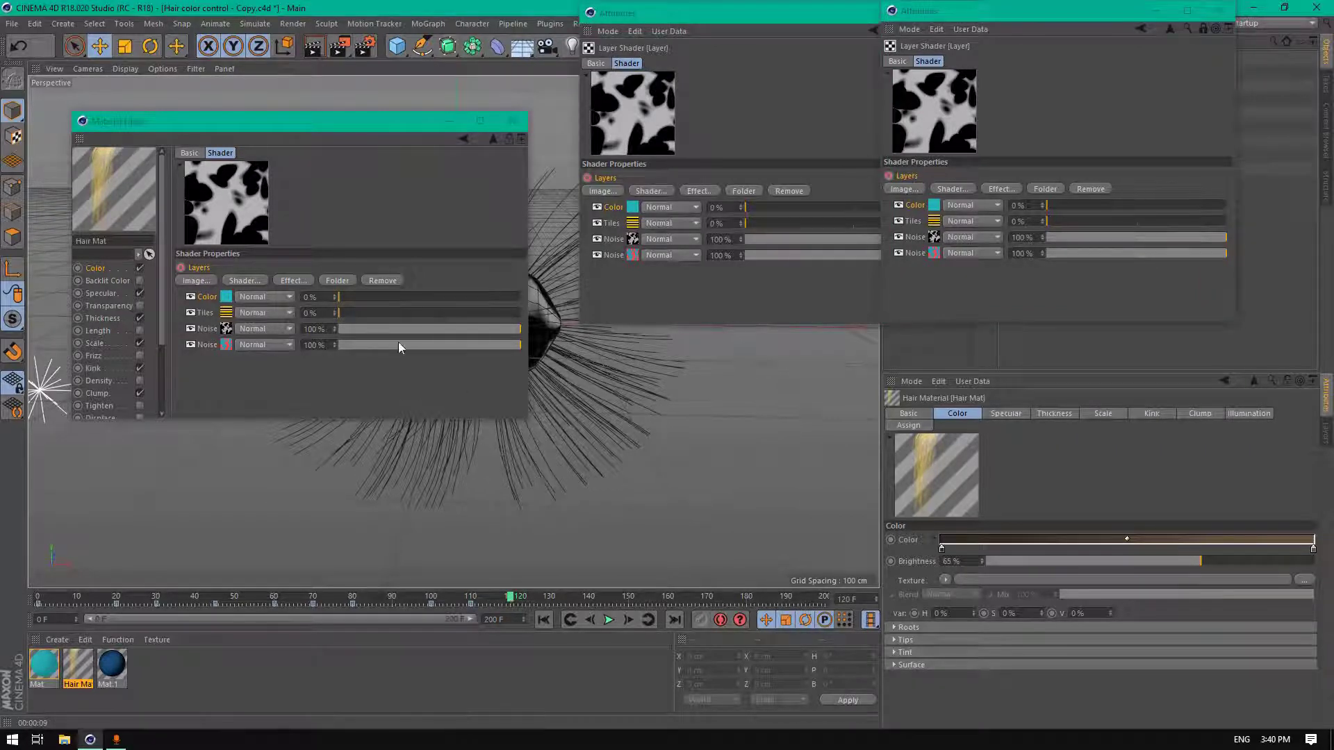
left_click_drag(398, 329, 293, 331)
left_click(765, 241)
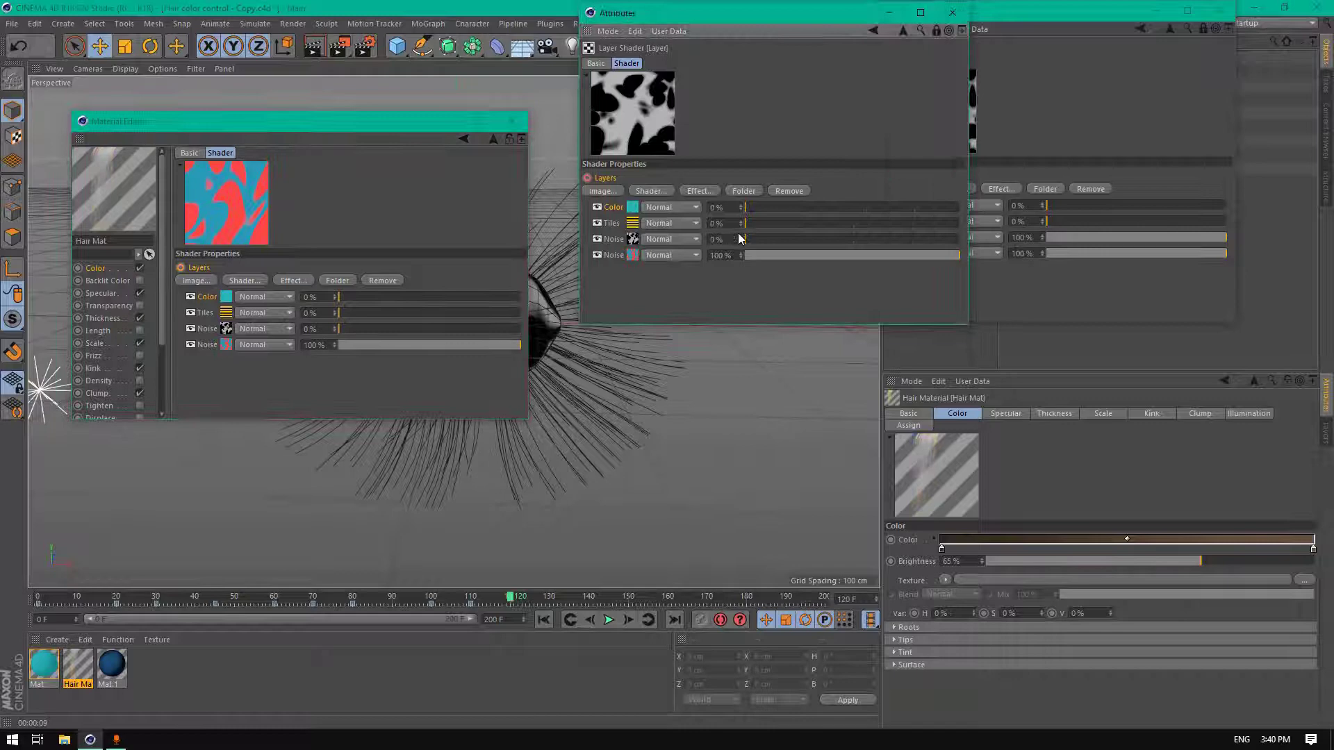
left_click(1061, 235)
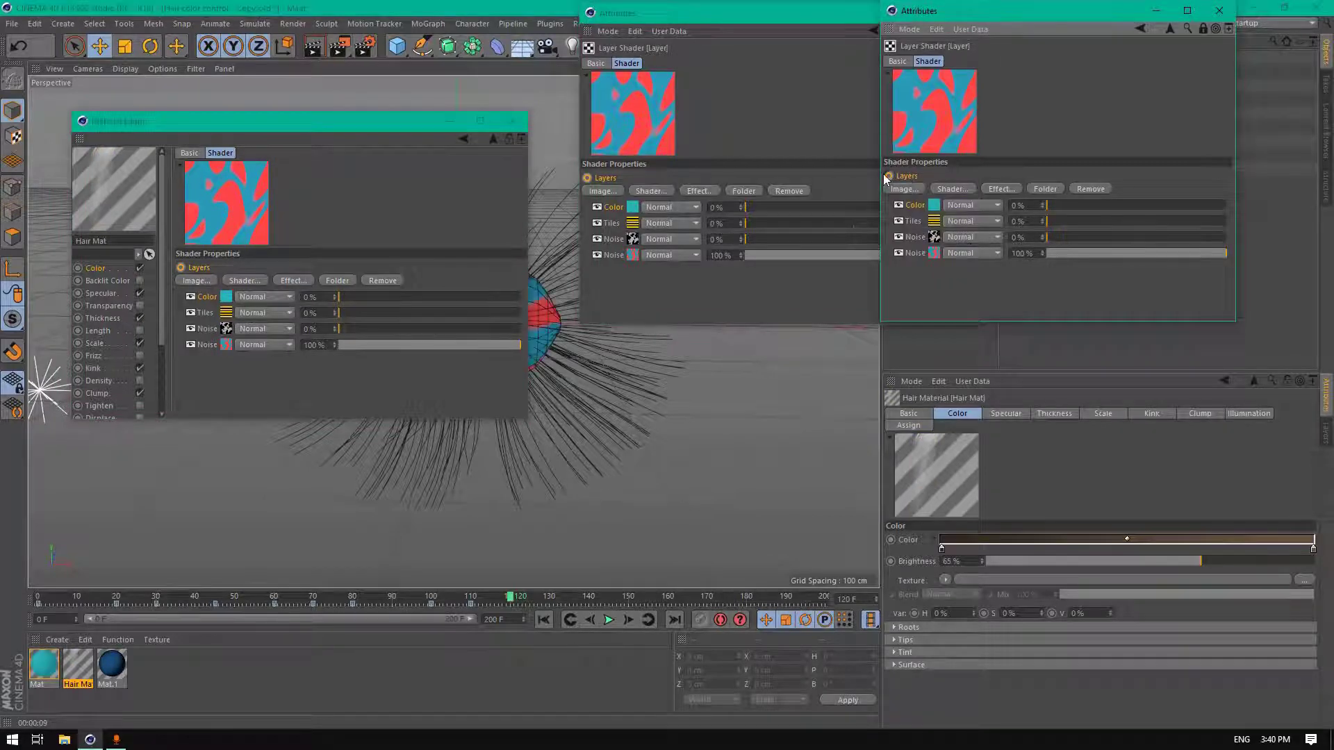
left_click(597, 185)
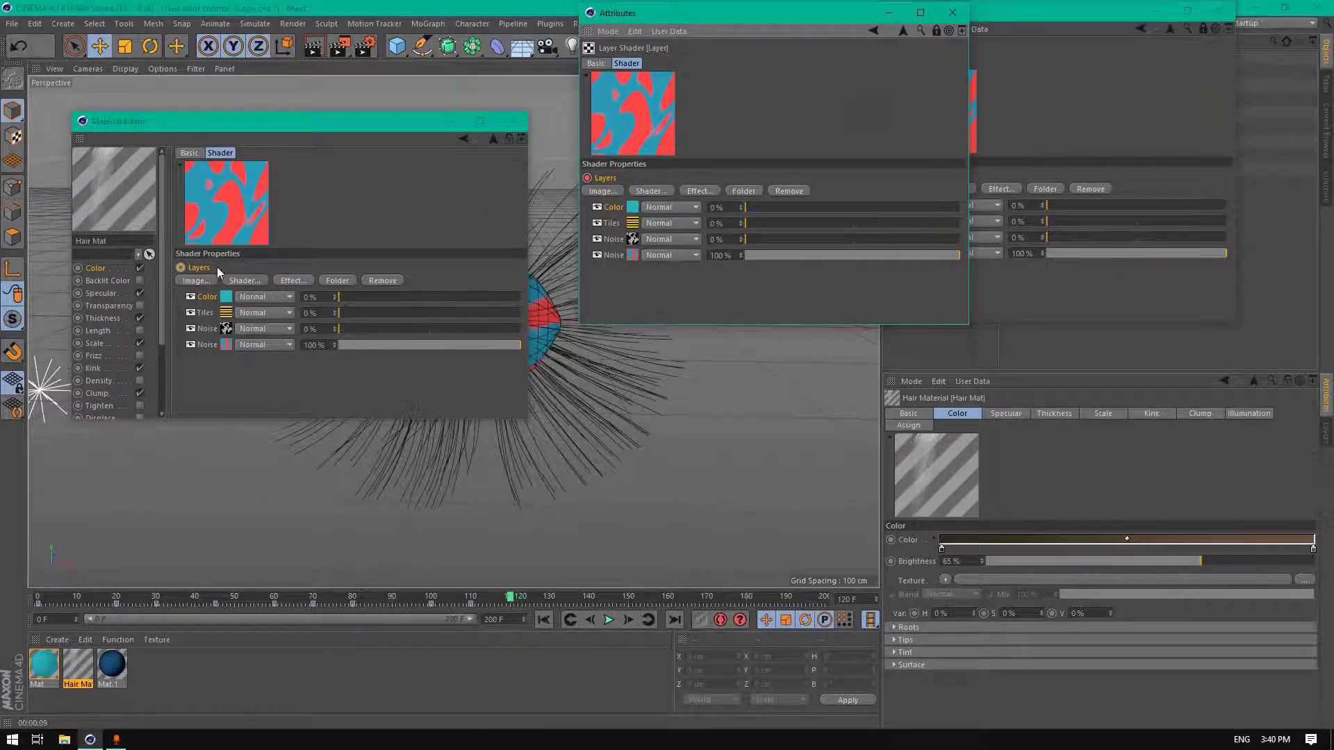
left_click(194, 273)
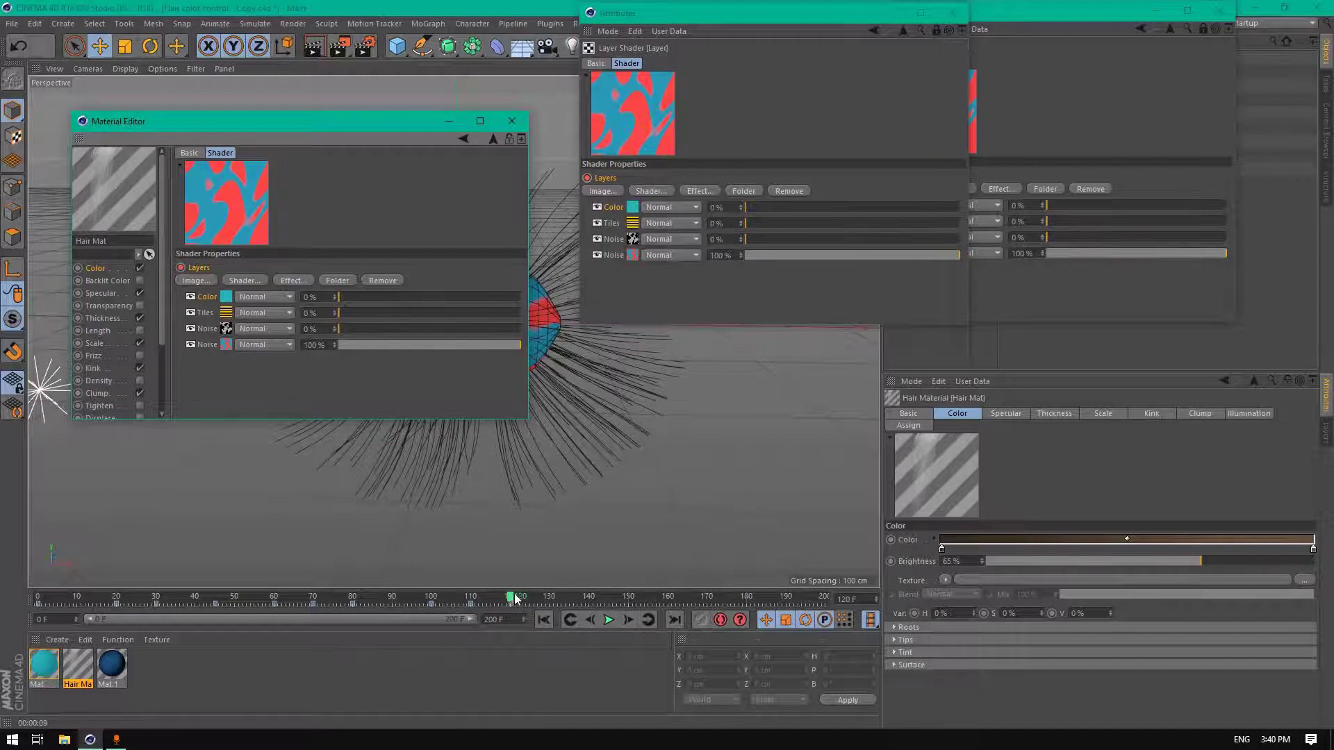
Scrub through the animation to preview the layer changes, and keyframe the Layers property in all three Layer shaders at frame 140
left_click_drag(514, 598, 113, 597)
left_click_drag(514, 591, 548, 597)
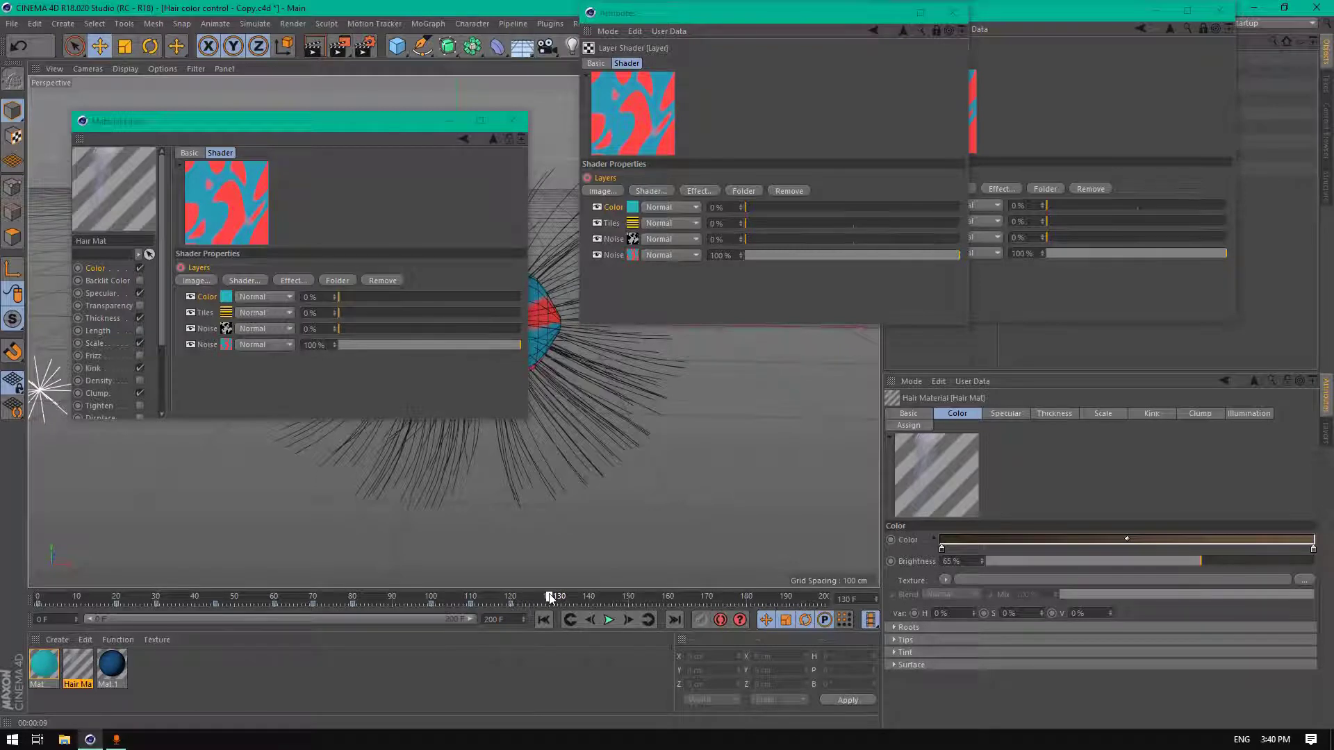
left_click_drag(548, 598, 586, 588)
left_click(984, 168)
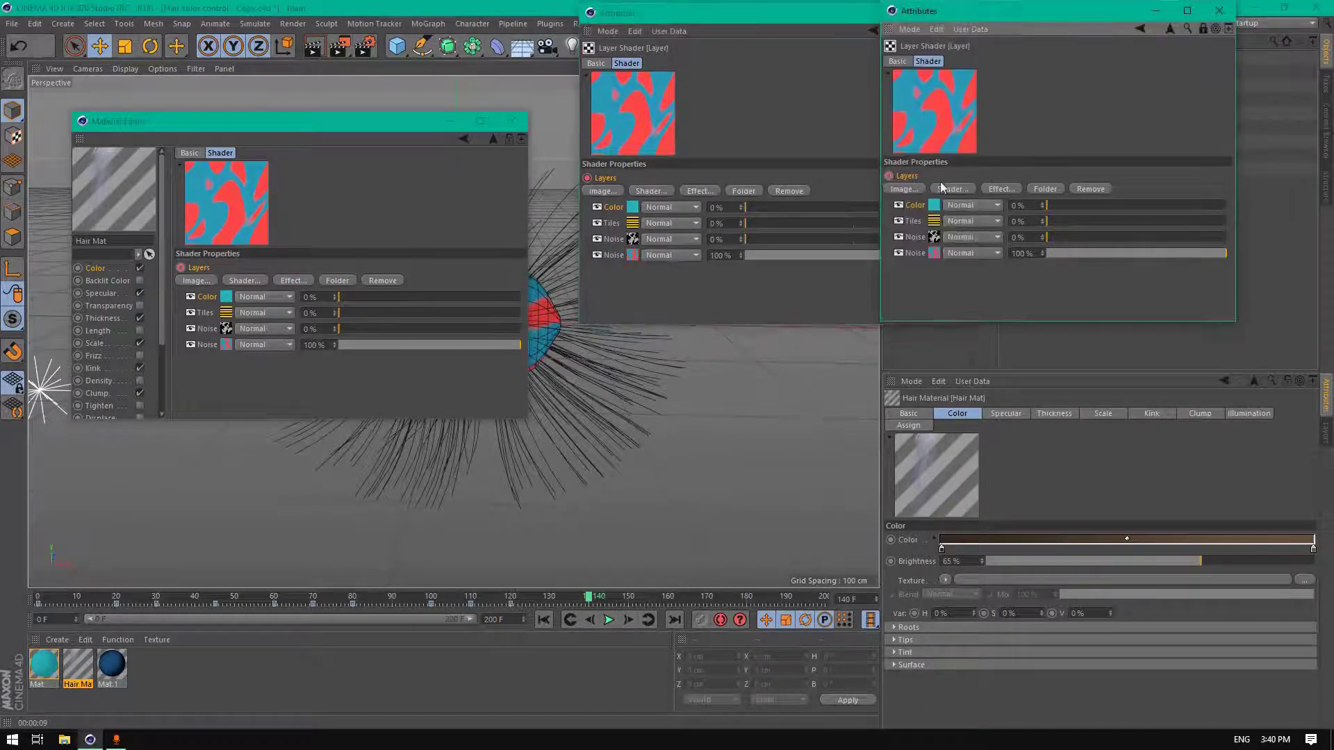
At frame 150, set the Color layer's opacity to 100% in all three Layer shaders and the red-and-blue Noise layer's to 0% in the middle one
left_click(178, 266)
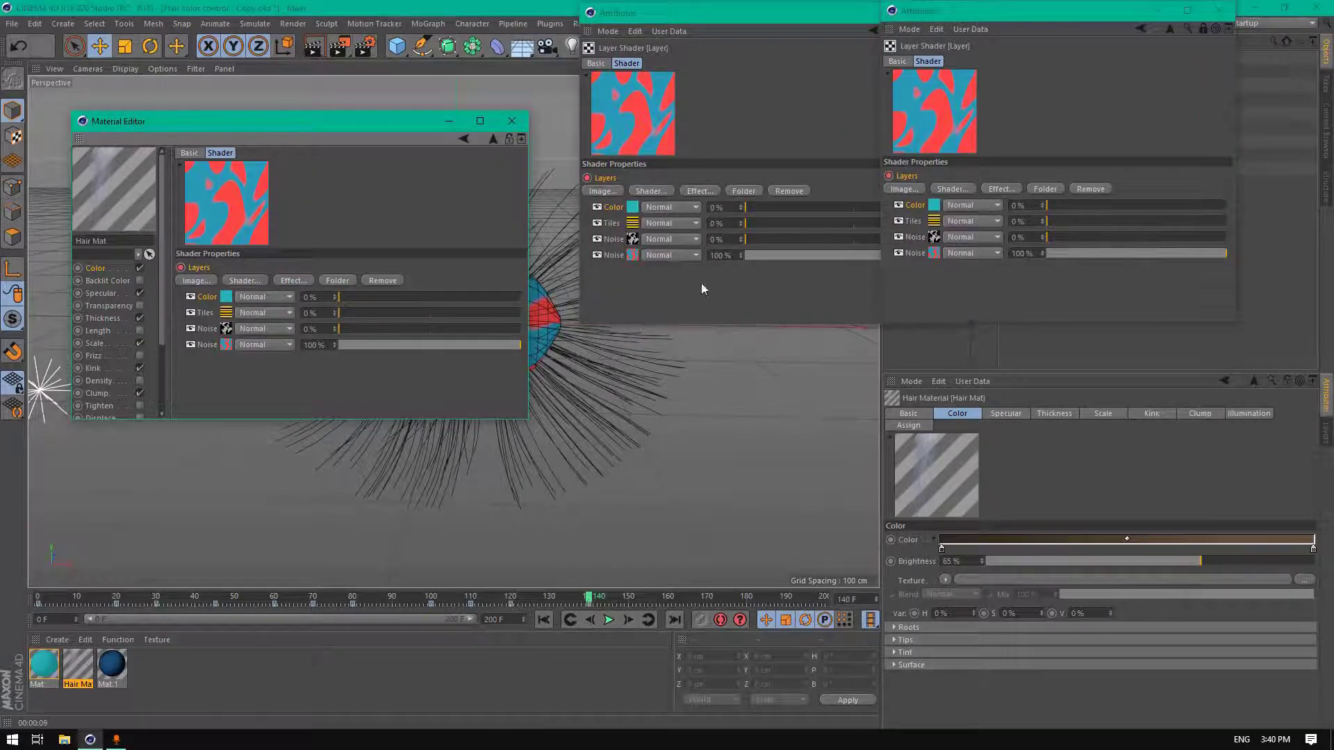
left_click_drag(584, 601, 629, 596)
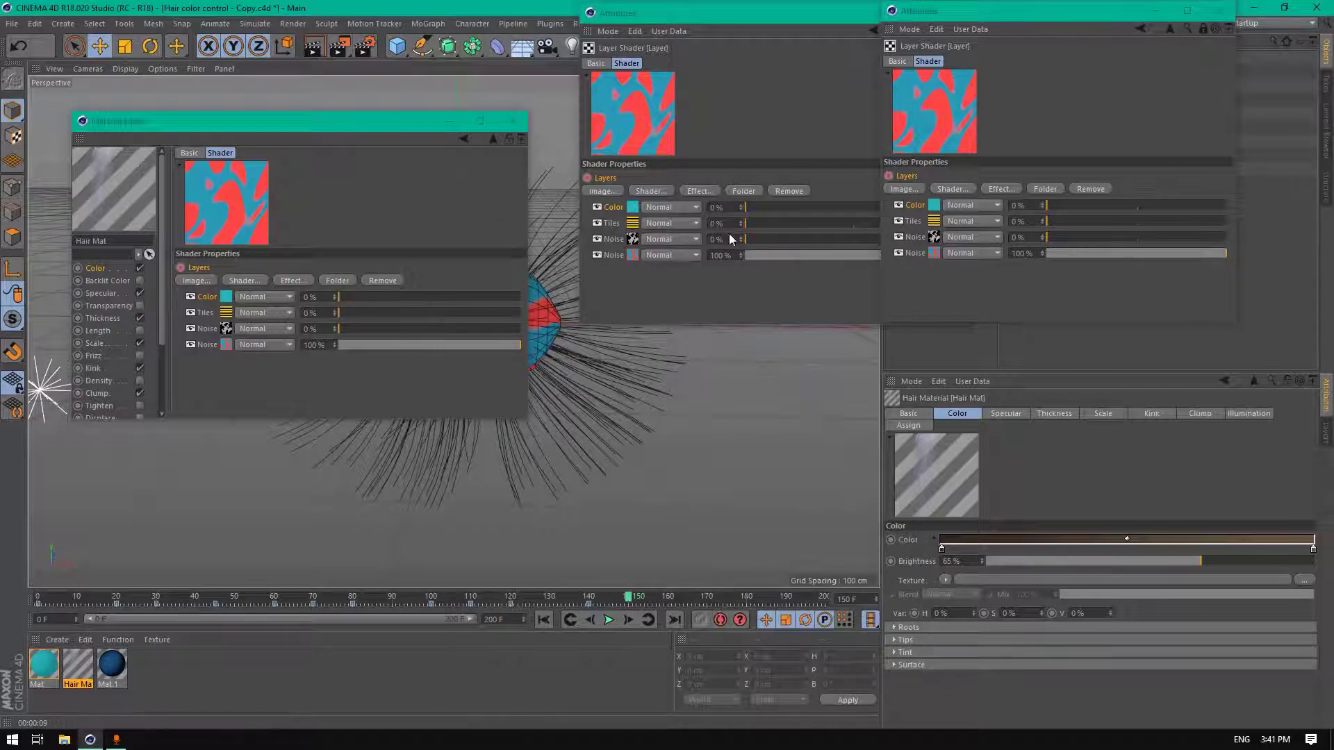
left_click(590, 181)
left_click(497, 211)
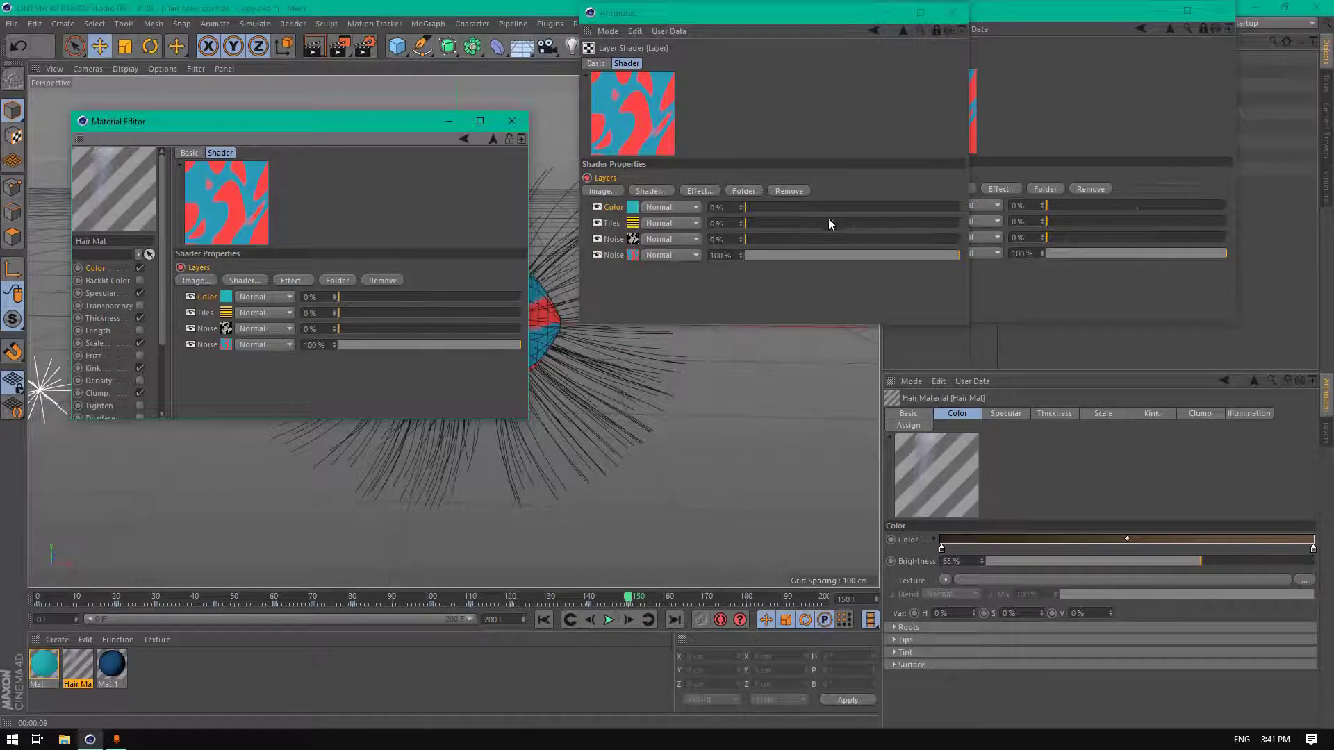
left_click_drag(769, 207, 954, 209)
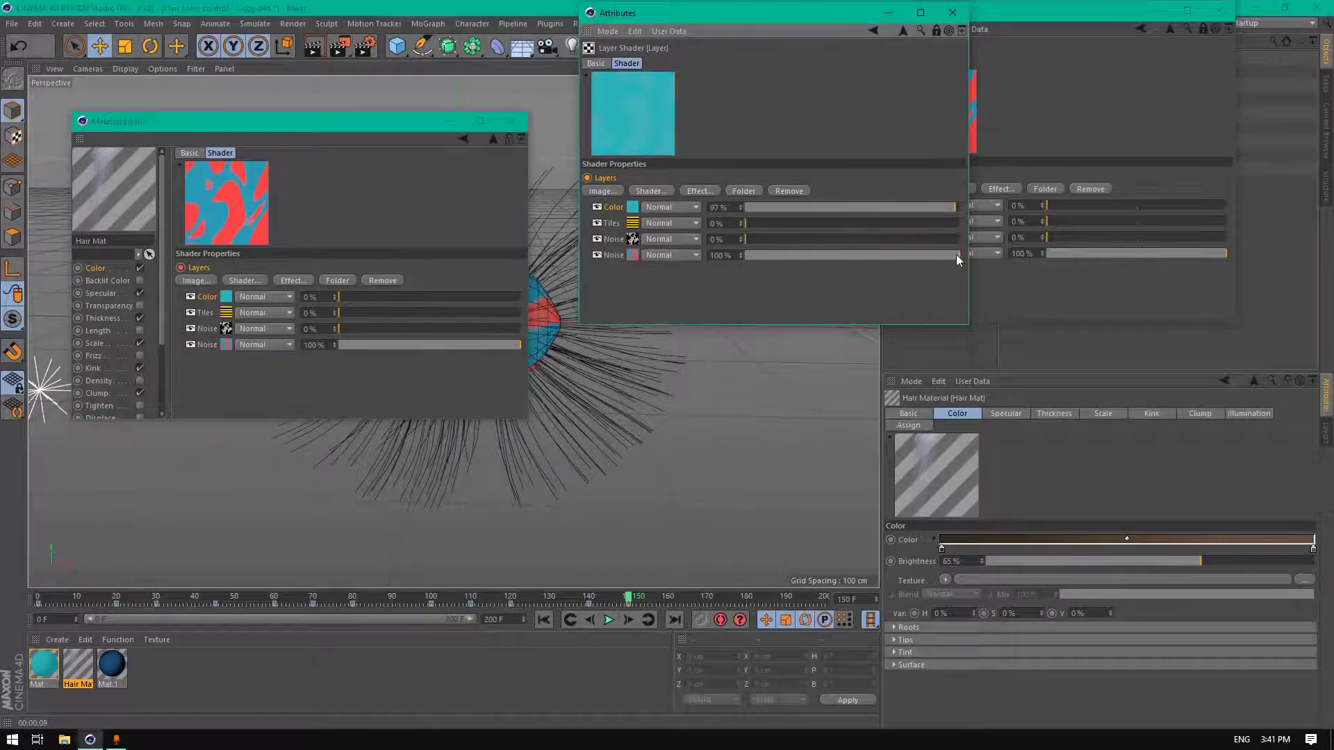
left_click_drag(956, 254, 721, 257)
left_click(964, 210)
left_click_drag(1049, 207, 1236, 221)
left_click(334, 271)
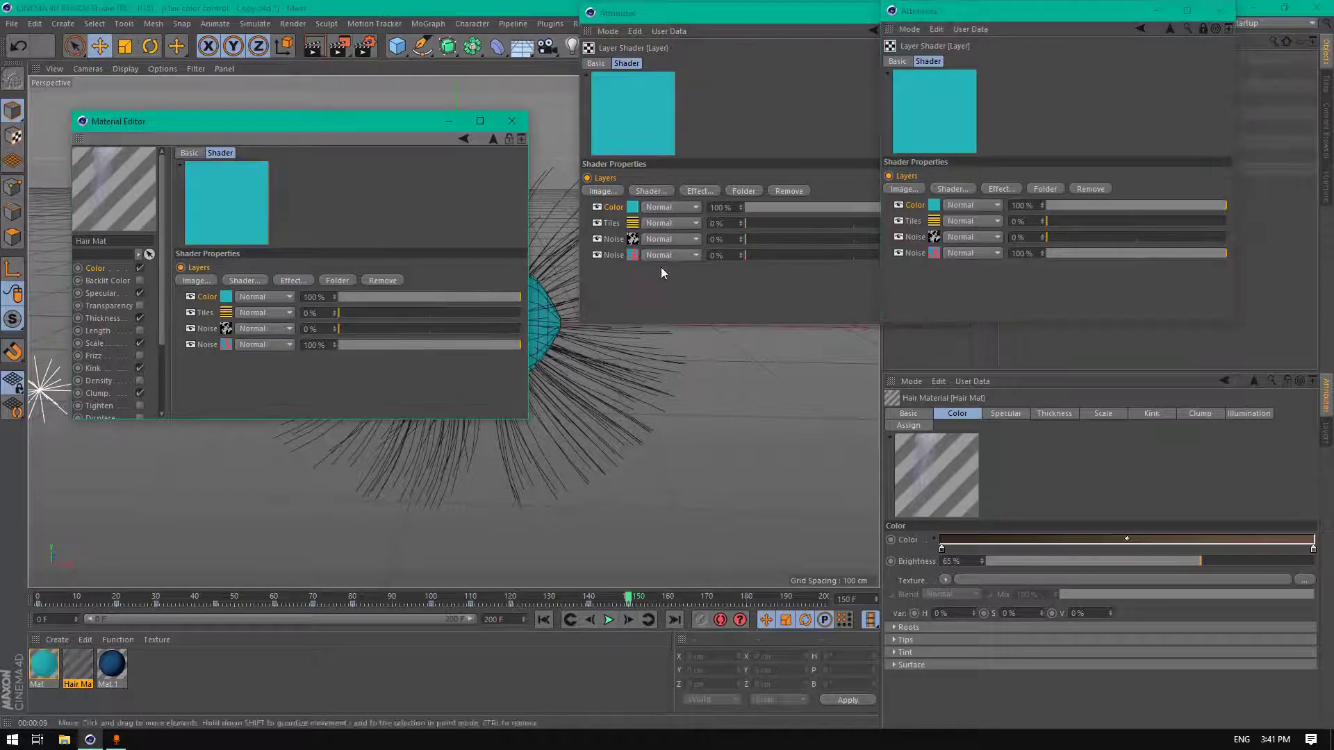
Keyframe the Layers property in all three Layer shaders at frame 150
left_click(859, 185)
left_click(1018, 168)
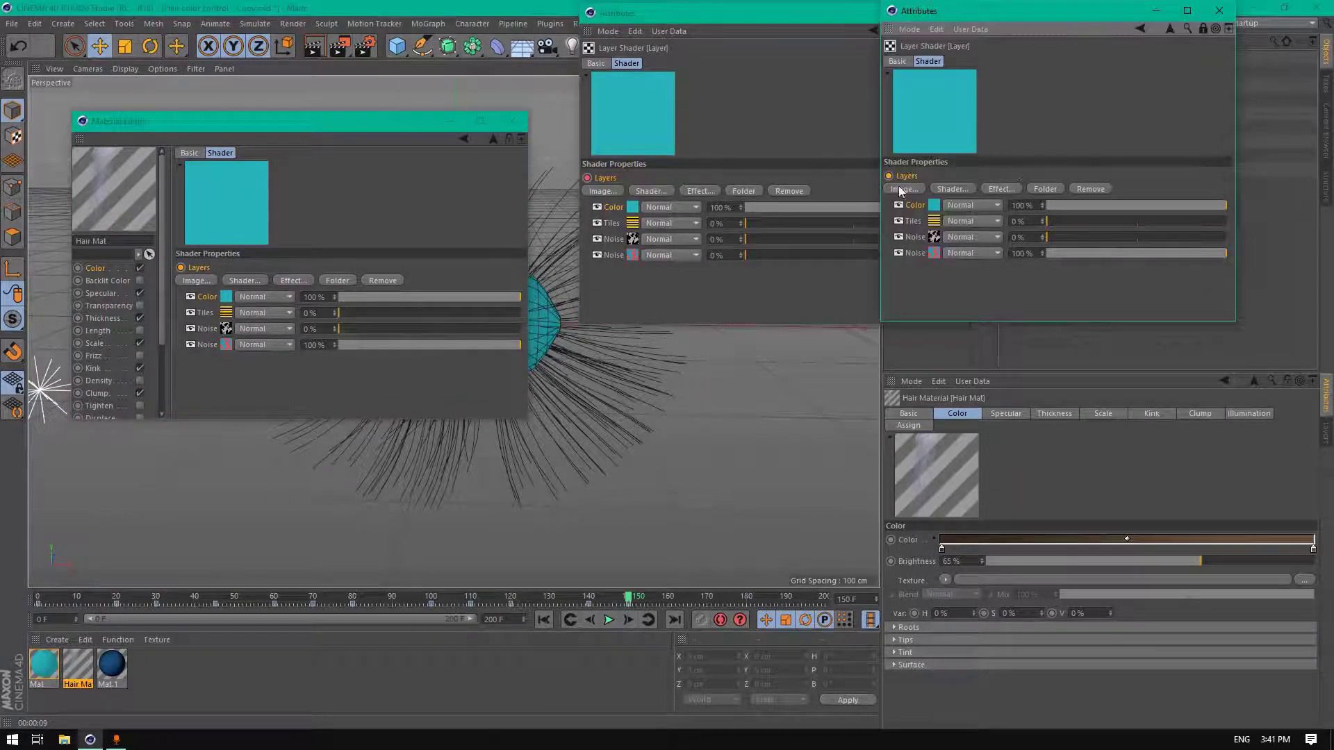
left_click(198, 272)
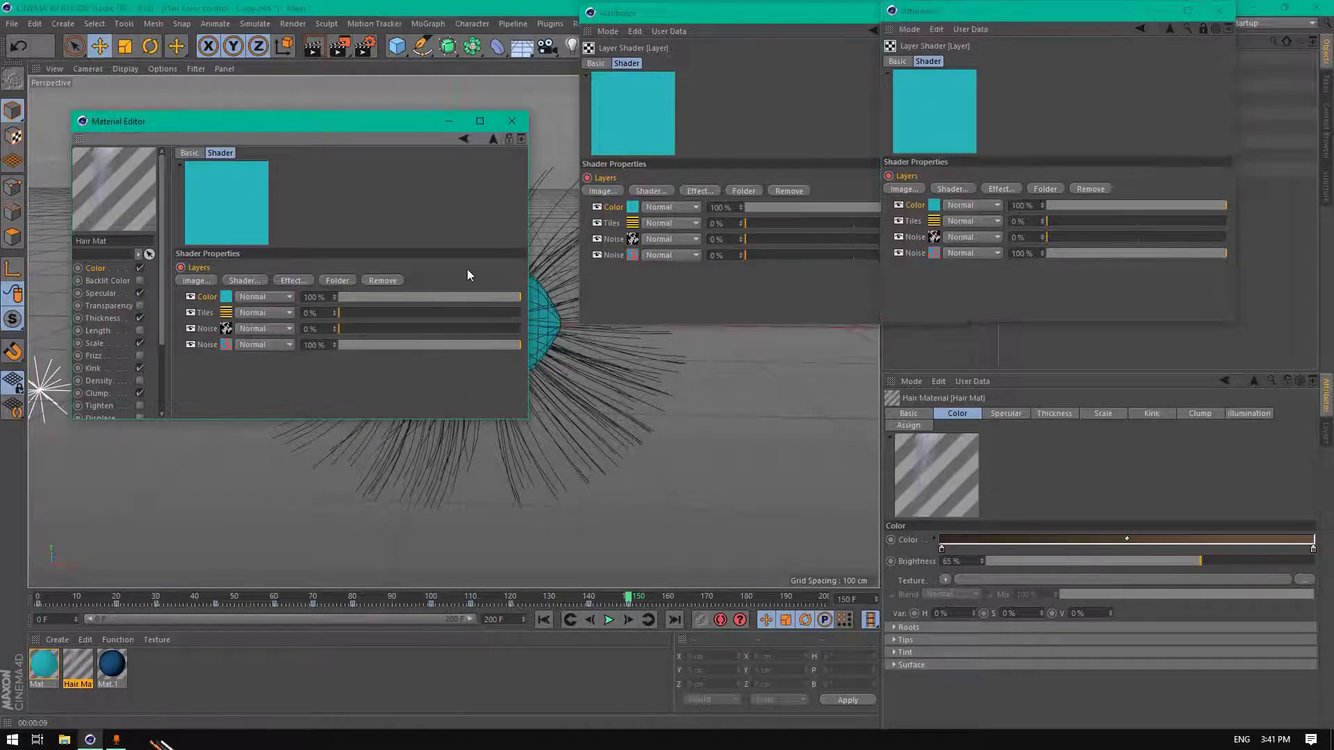
At frame 148, open the Color shader inside each of the three Layer shaders and keyframe its Color property
mouse_move(627, 598)
left_mouse_down()
mouse_move(560, 596)
mouse_move(623, 572)
left_mouse_up()
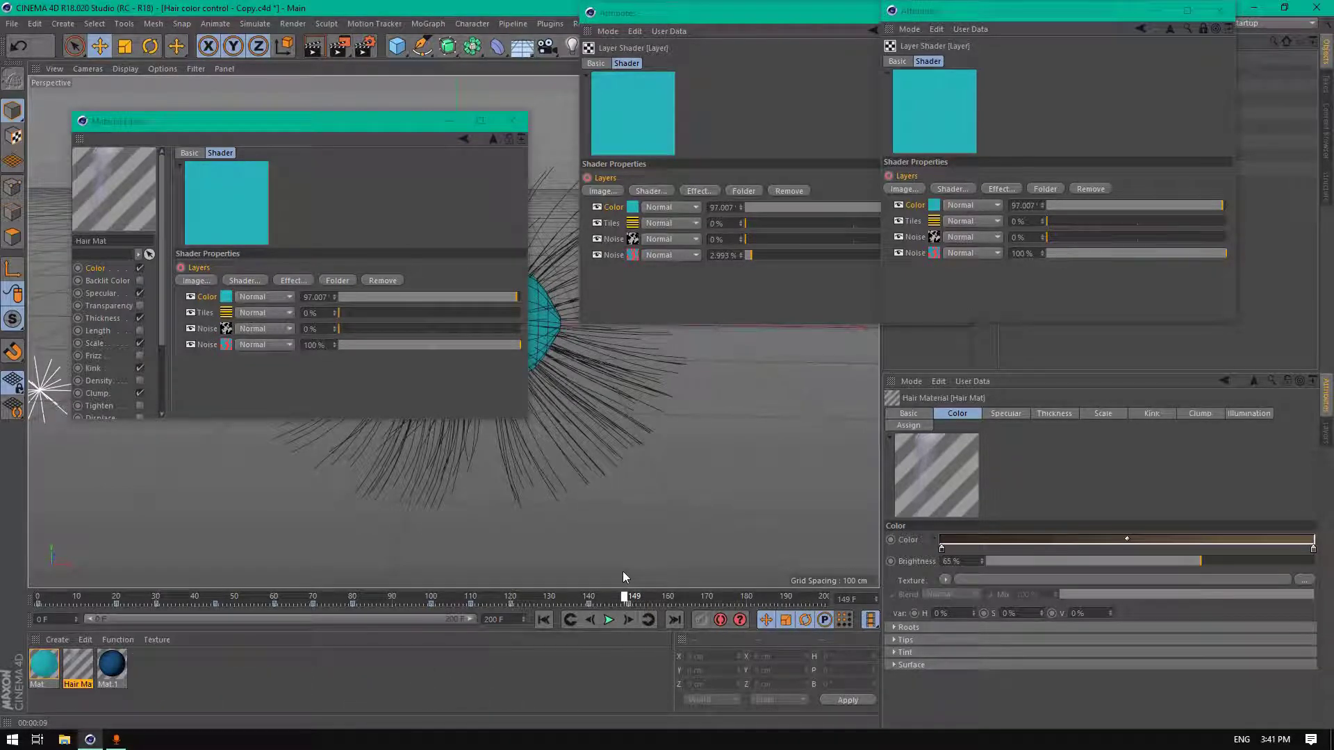
left_click_drag(622, 571, 621, 571)
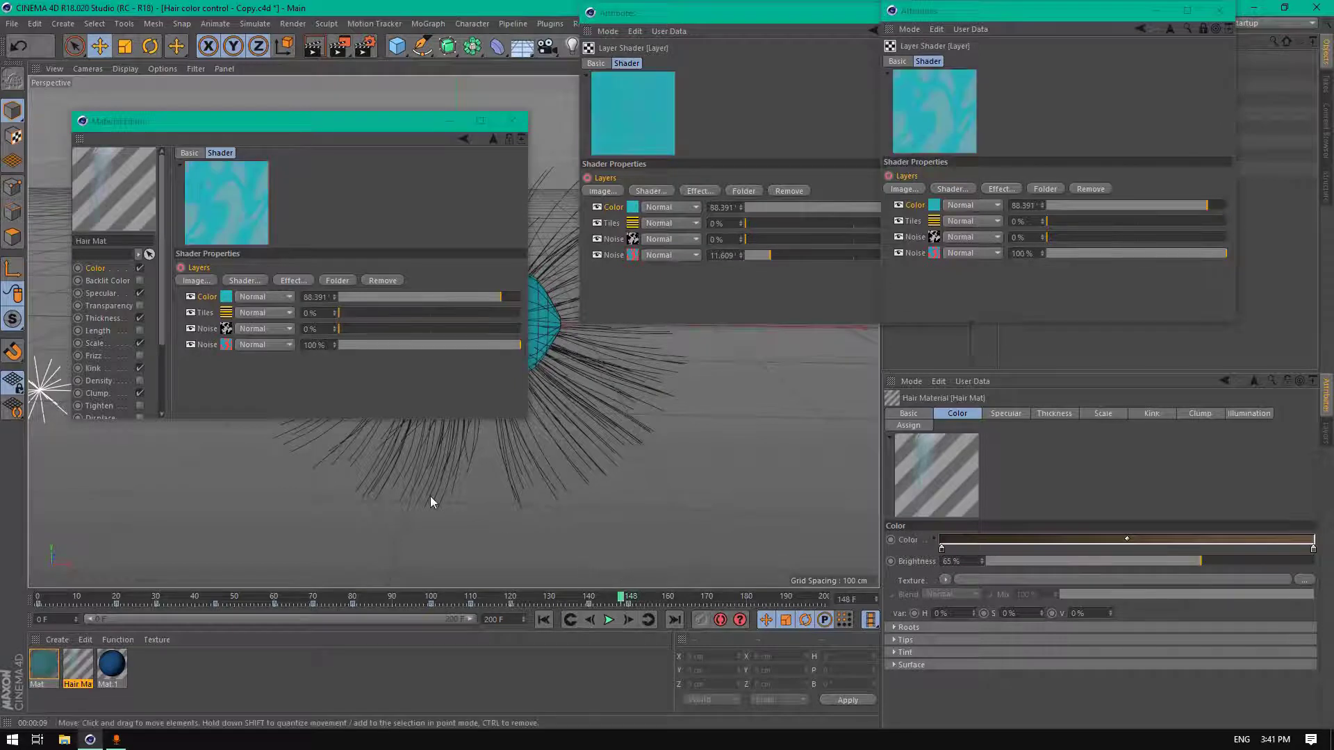
left_click(233, 298)
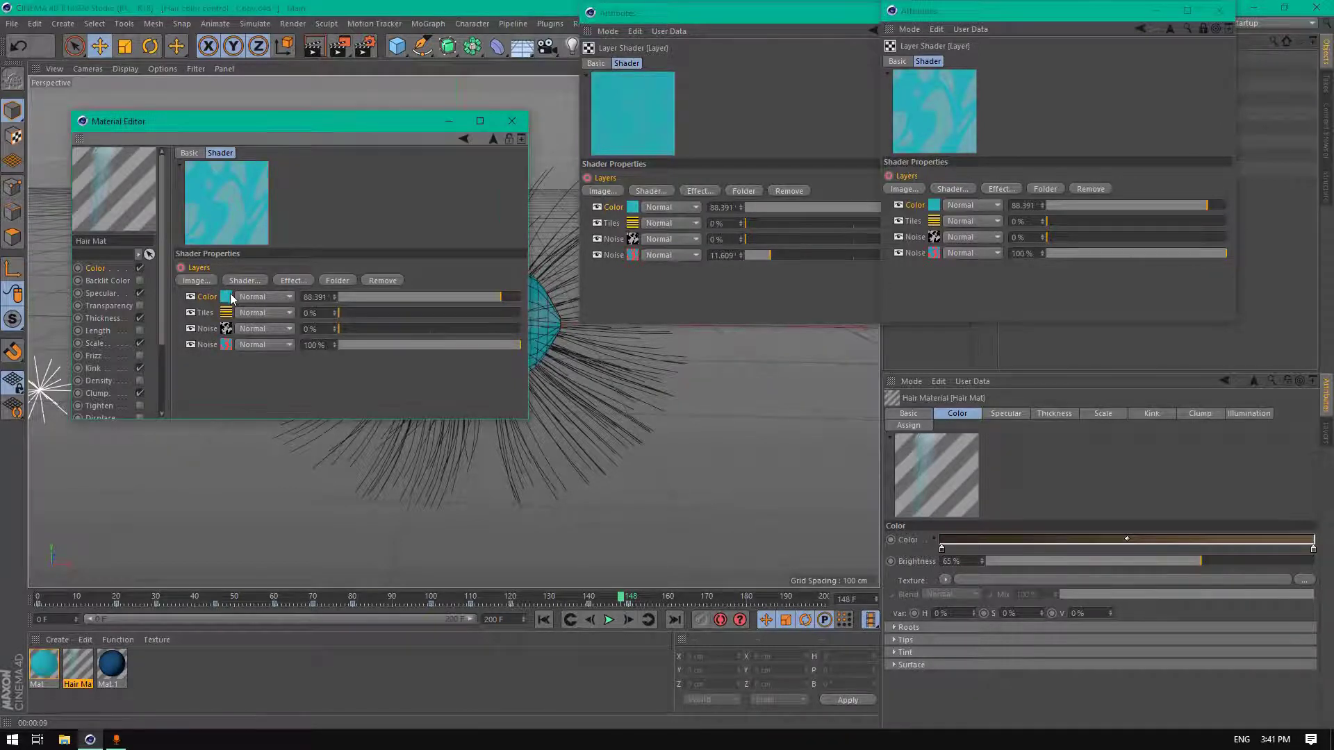
left_click(232, 298)
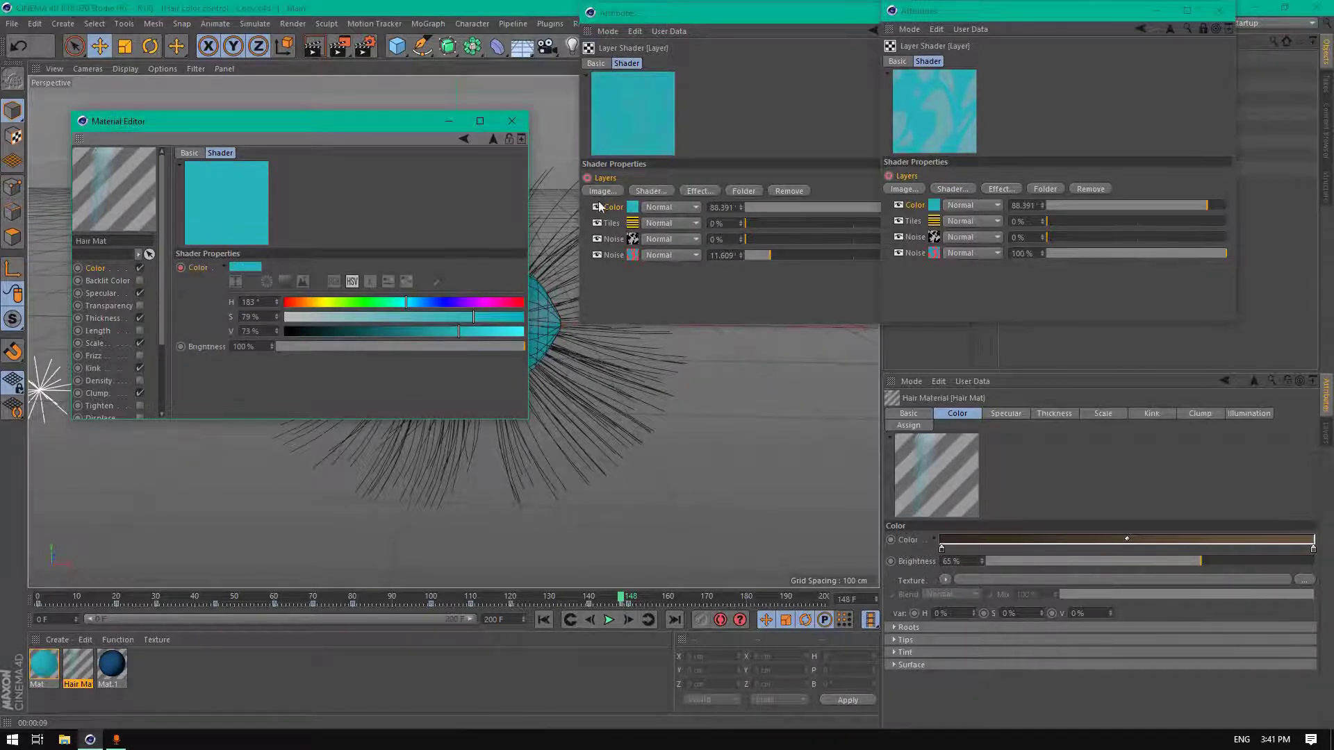
left_click(632, 207)
left_click(585, 178)
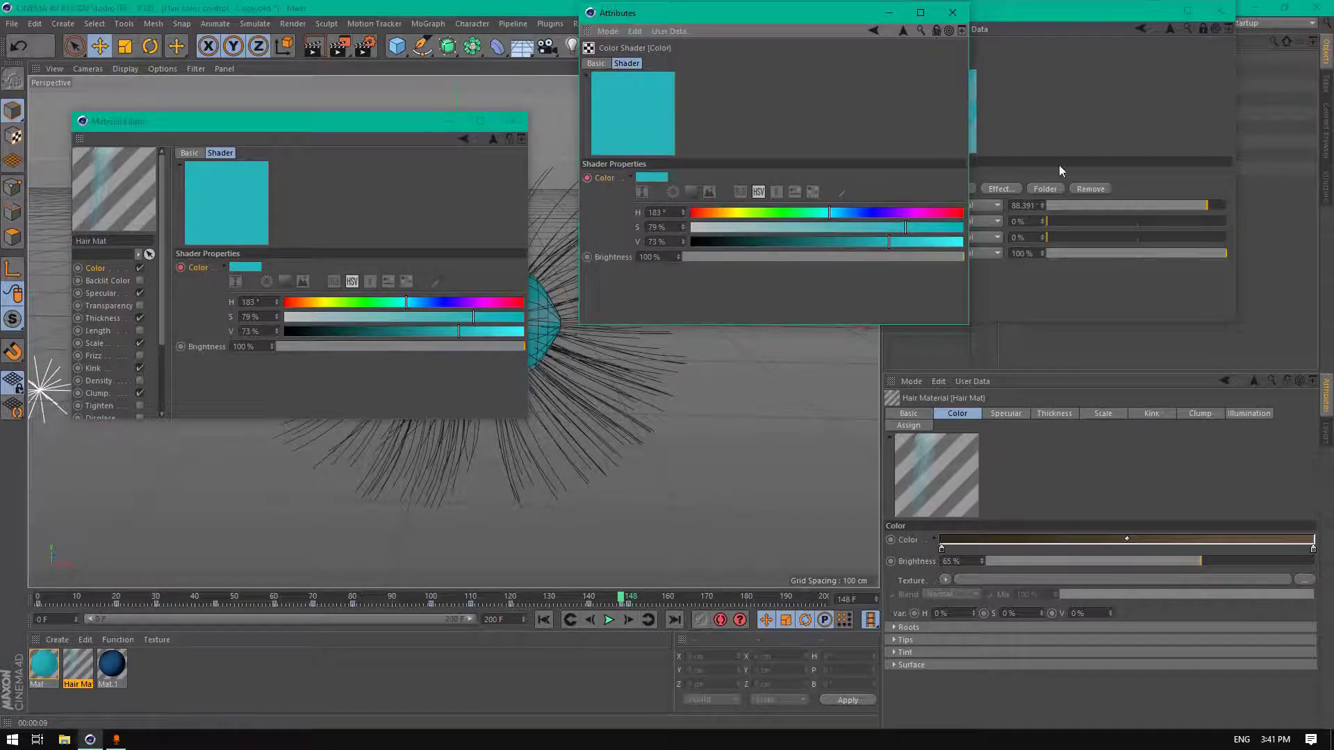
left_click(1058, 164)
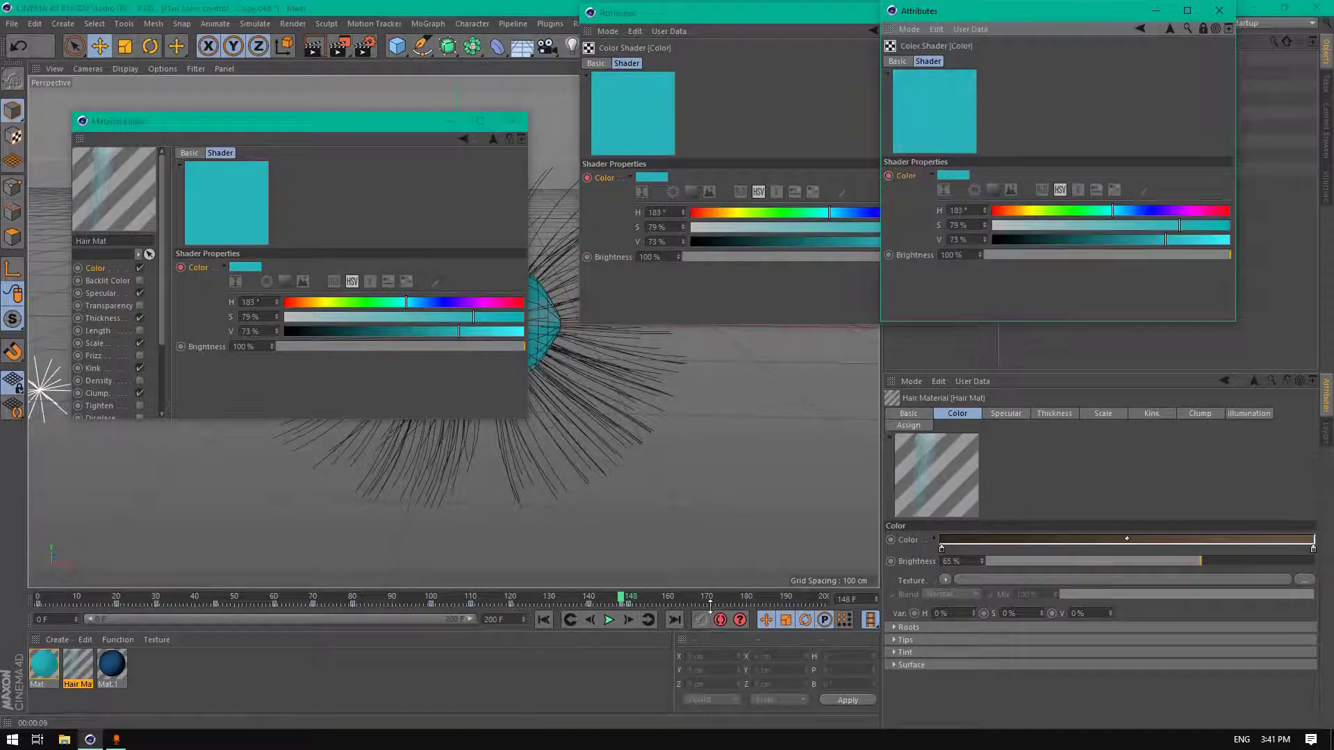
At frame 150, set the hue of the middle Color shader to 335°
left_click(627, 621)
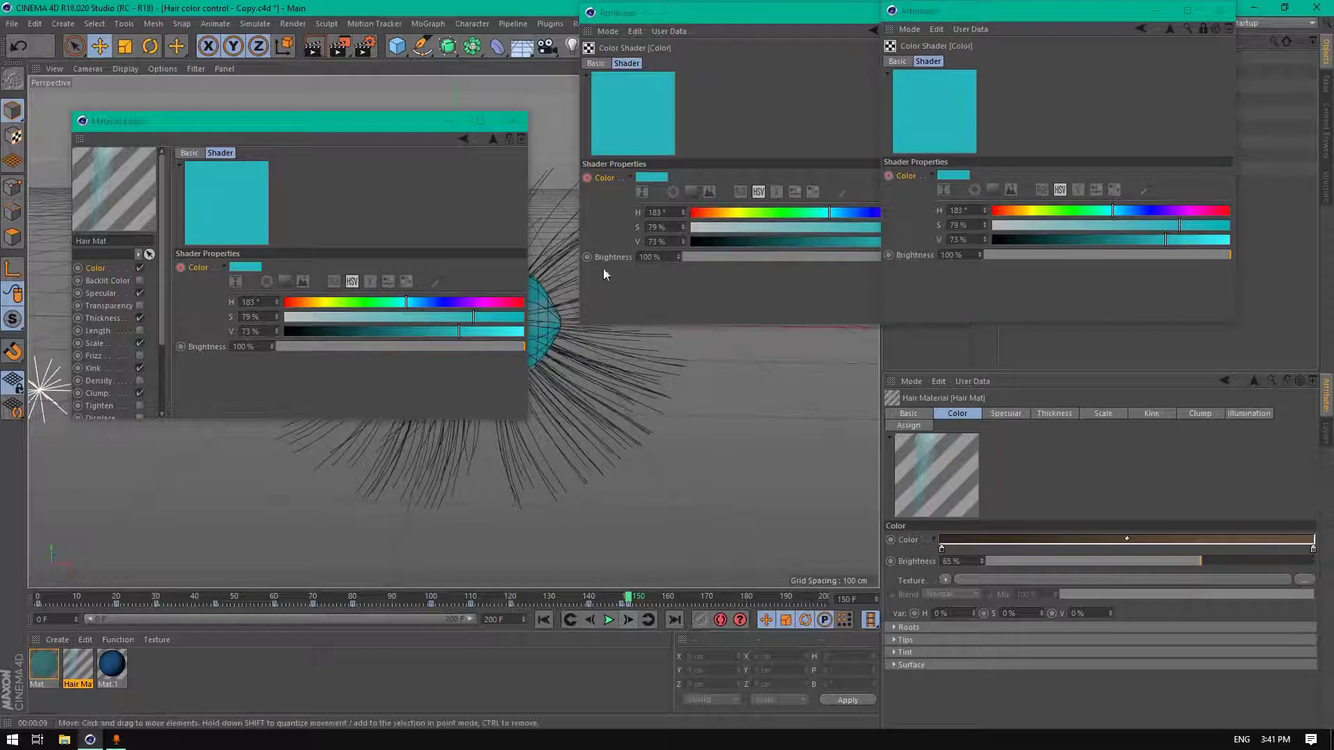
left_click_drag(750, 214, 673, 216)
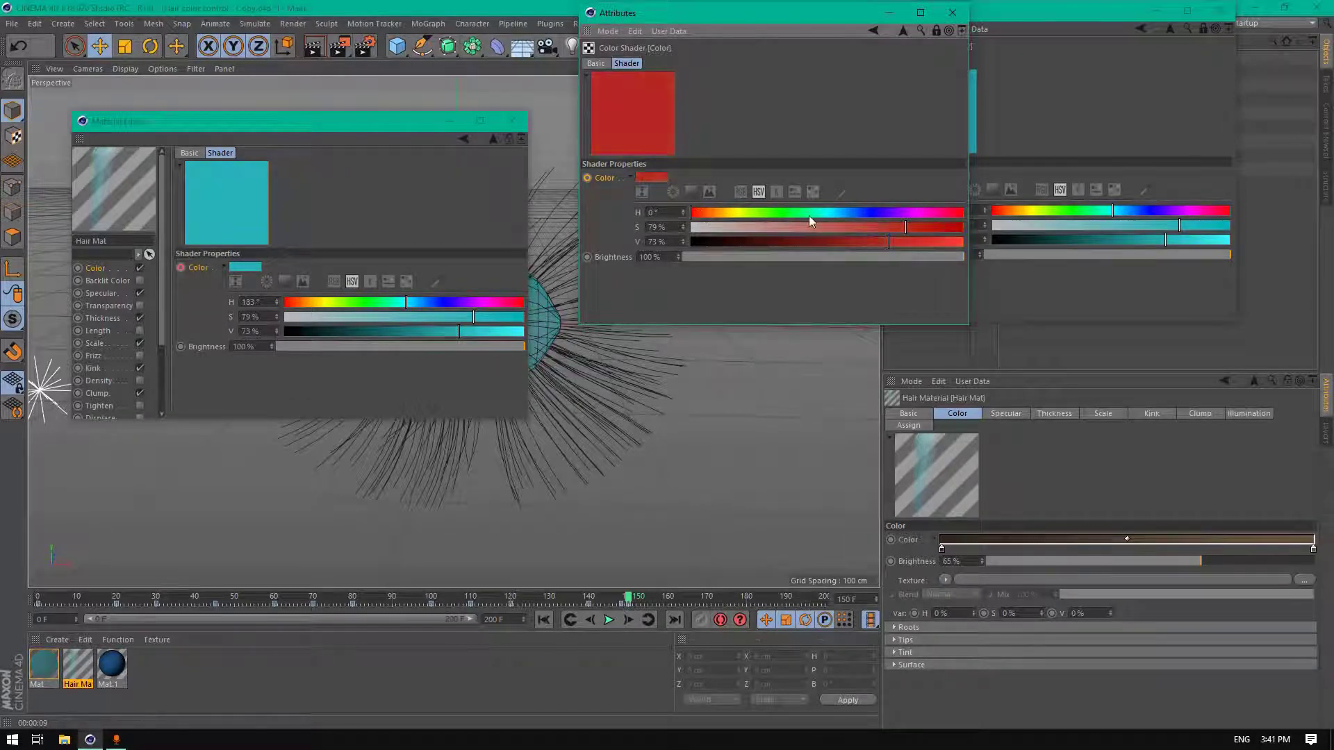
left_click(962, 212)
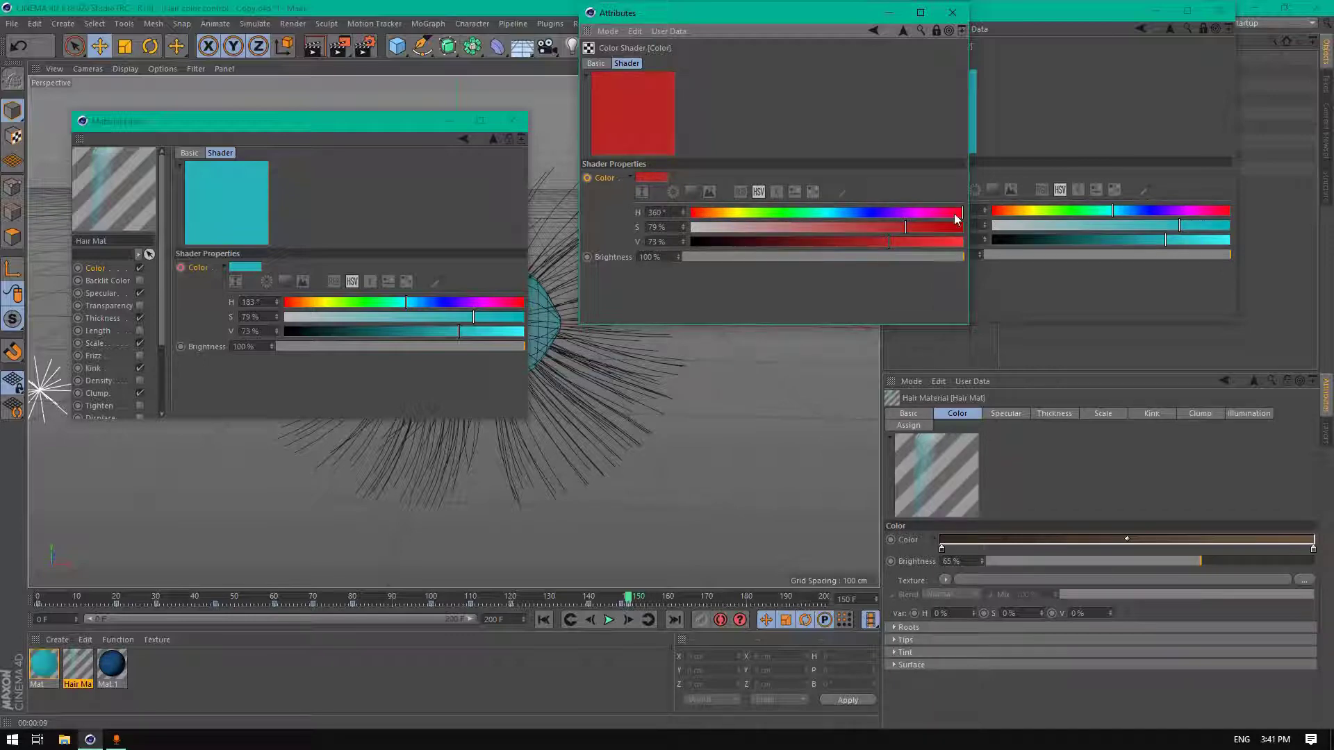
left_click_drag(963, 213, 955, 215)
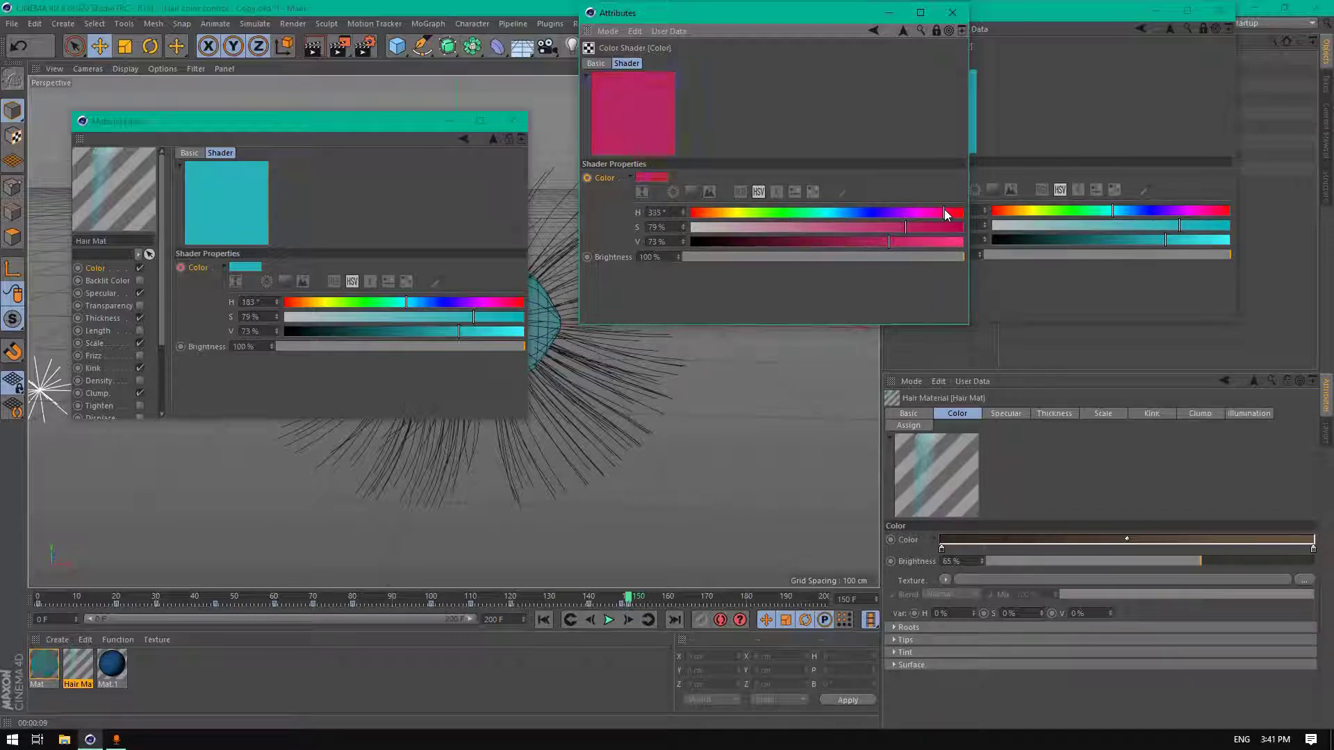
double_click(666, 211)
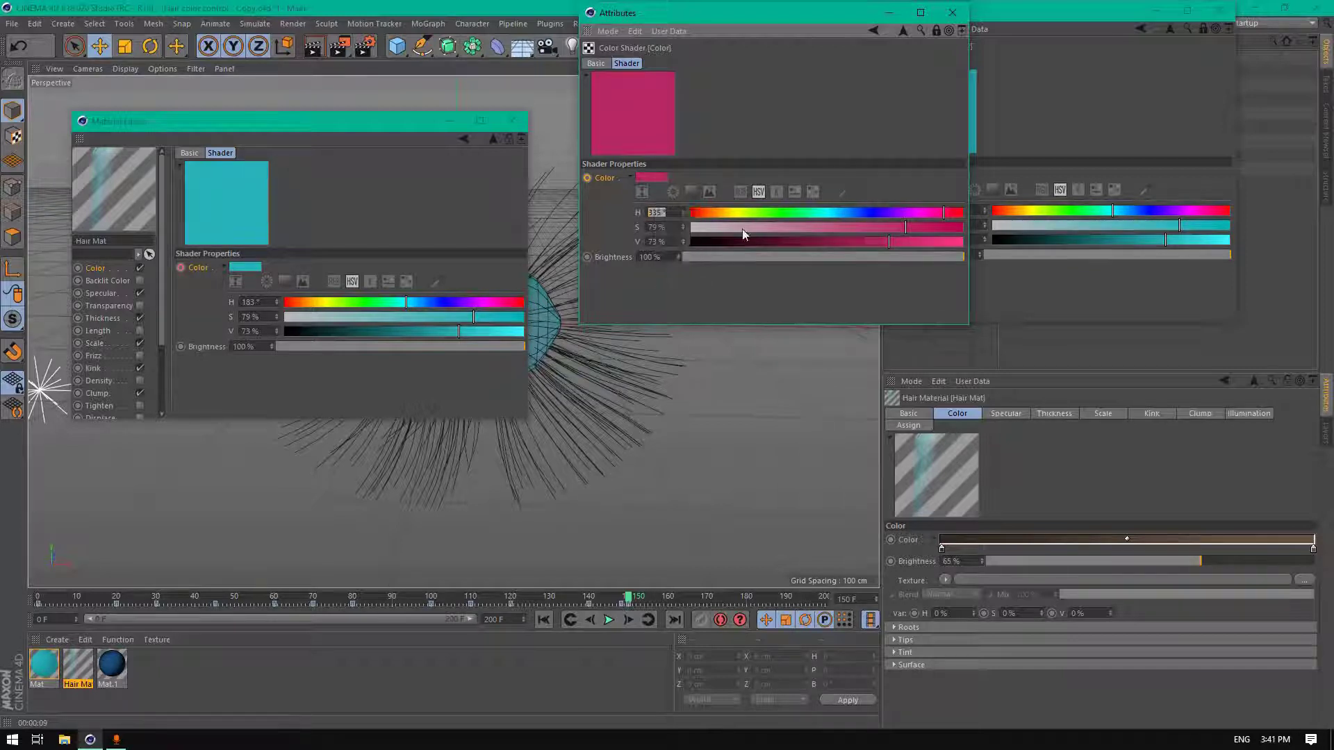
Set the hue to 335° in the other two Color shaders and keyframe the Color property in all three at frame 150
left_click(1040, 268)
double_click(969, 209)
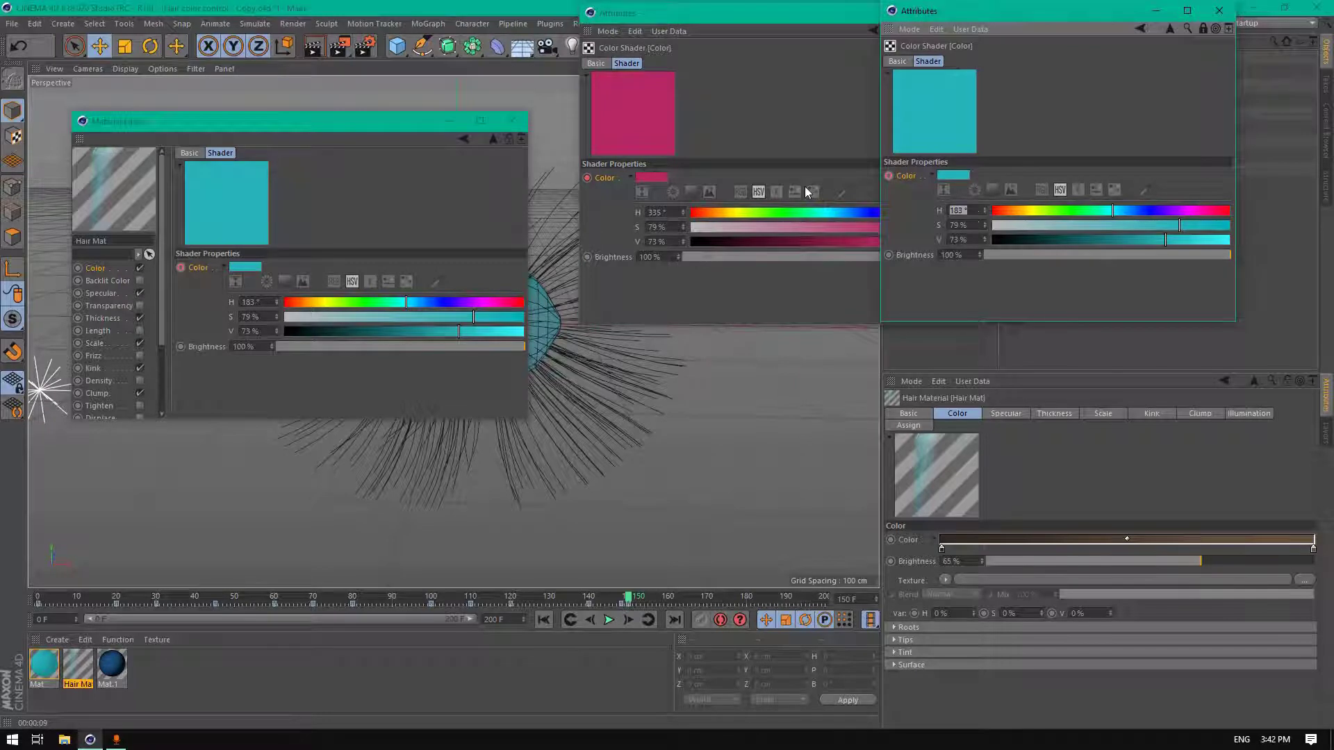
type("335 °")
key("Return")
left_click(121, 288)
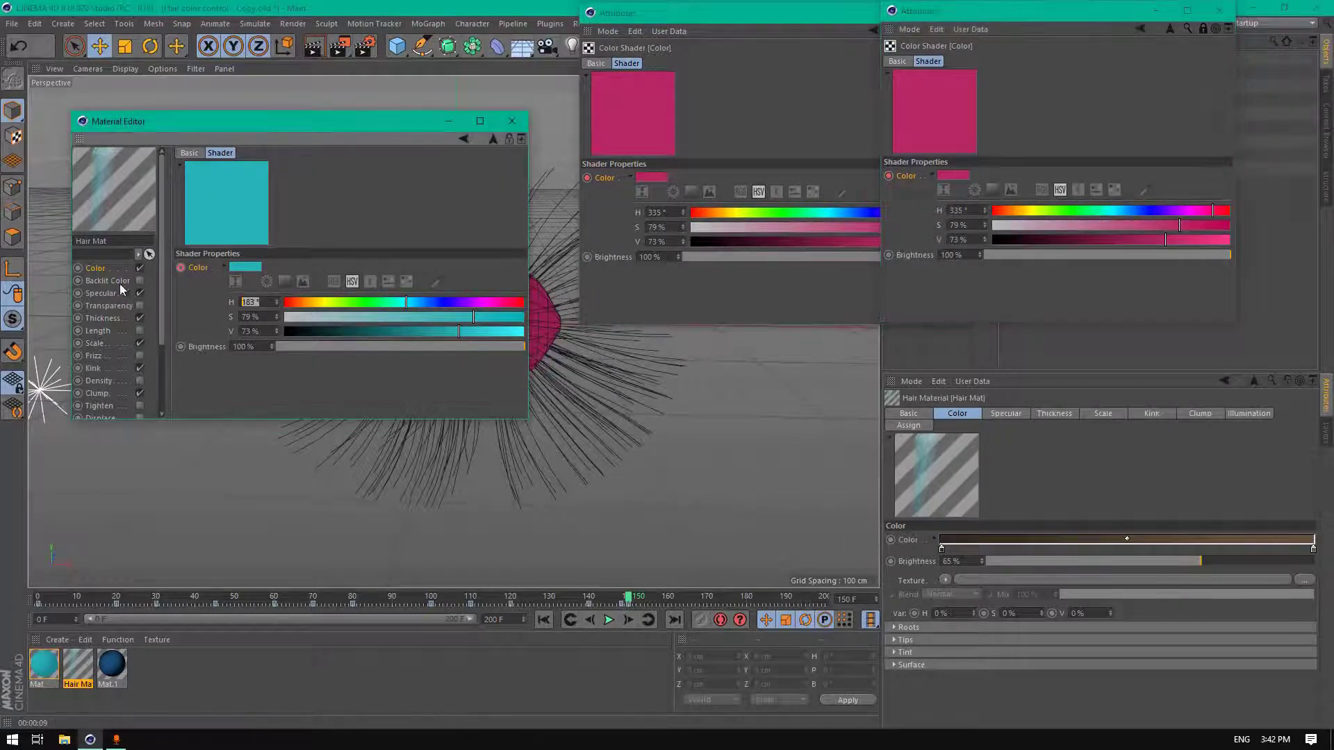
type("335")
key("Return")
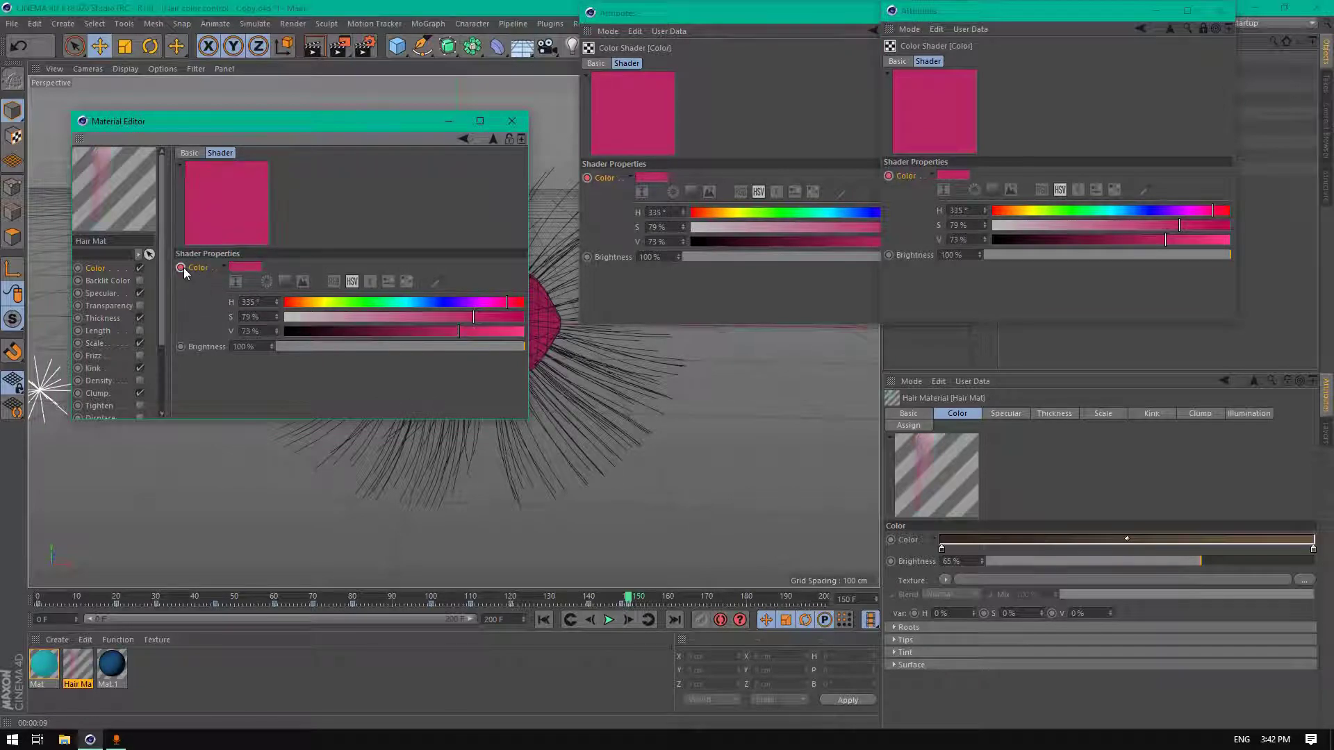
Scrub through to frame 200 and close the Material Editor and both floating Attributes windows
left_click_drag(610, 596, 681, 593)
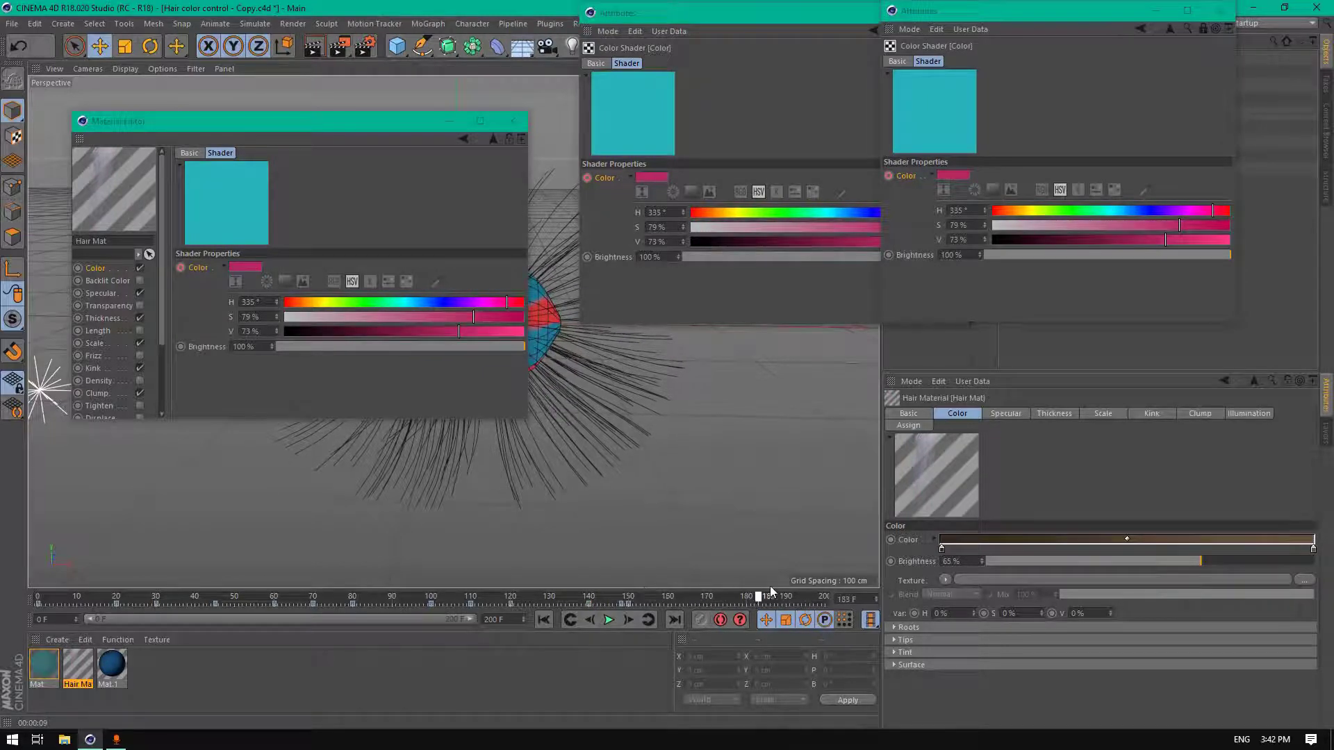
left_click_drag(771, 592, 830, 595)
left_click(513, 121)
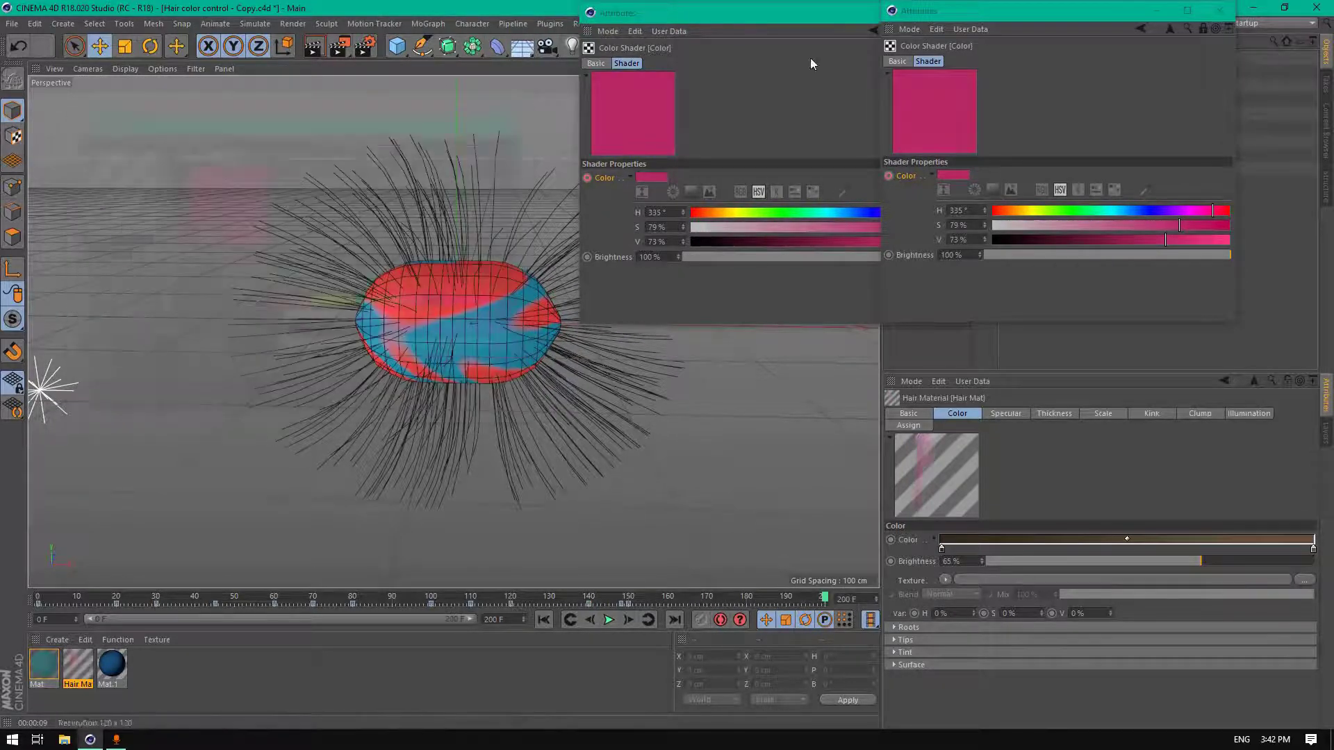
left_click_drag(953, 13, 773, 94)
left_click(1035, 80)
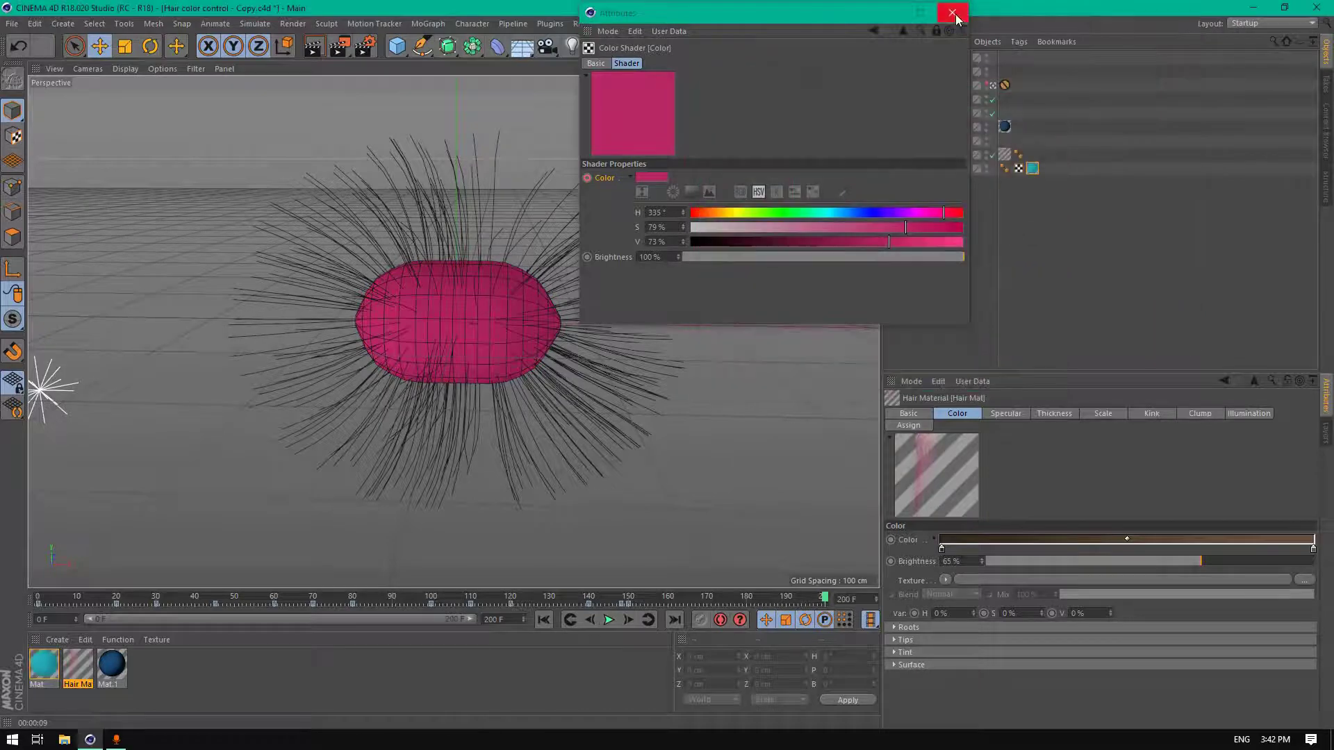
left_click(952, 12)
Play the animation from frame 0 to check the capsule's colour and pattern changes
left_click(620, 595)
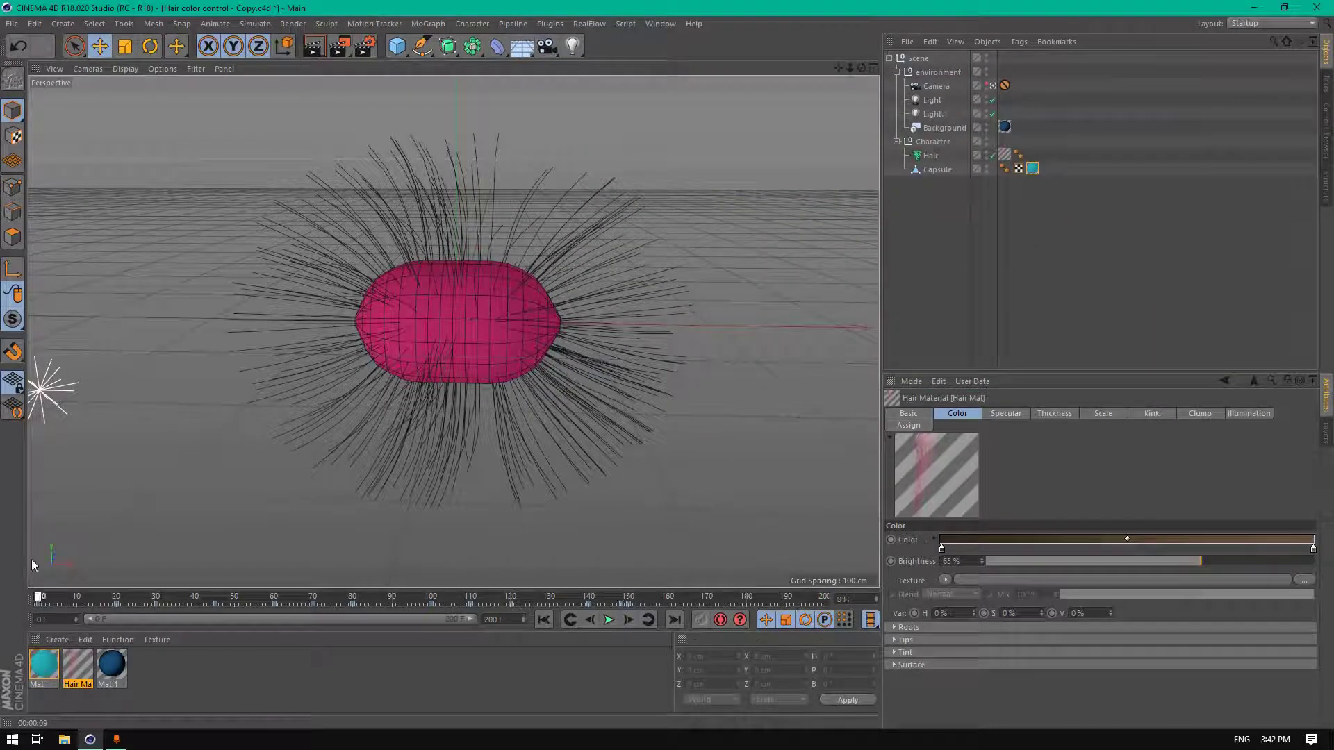
left_click(610, 620)
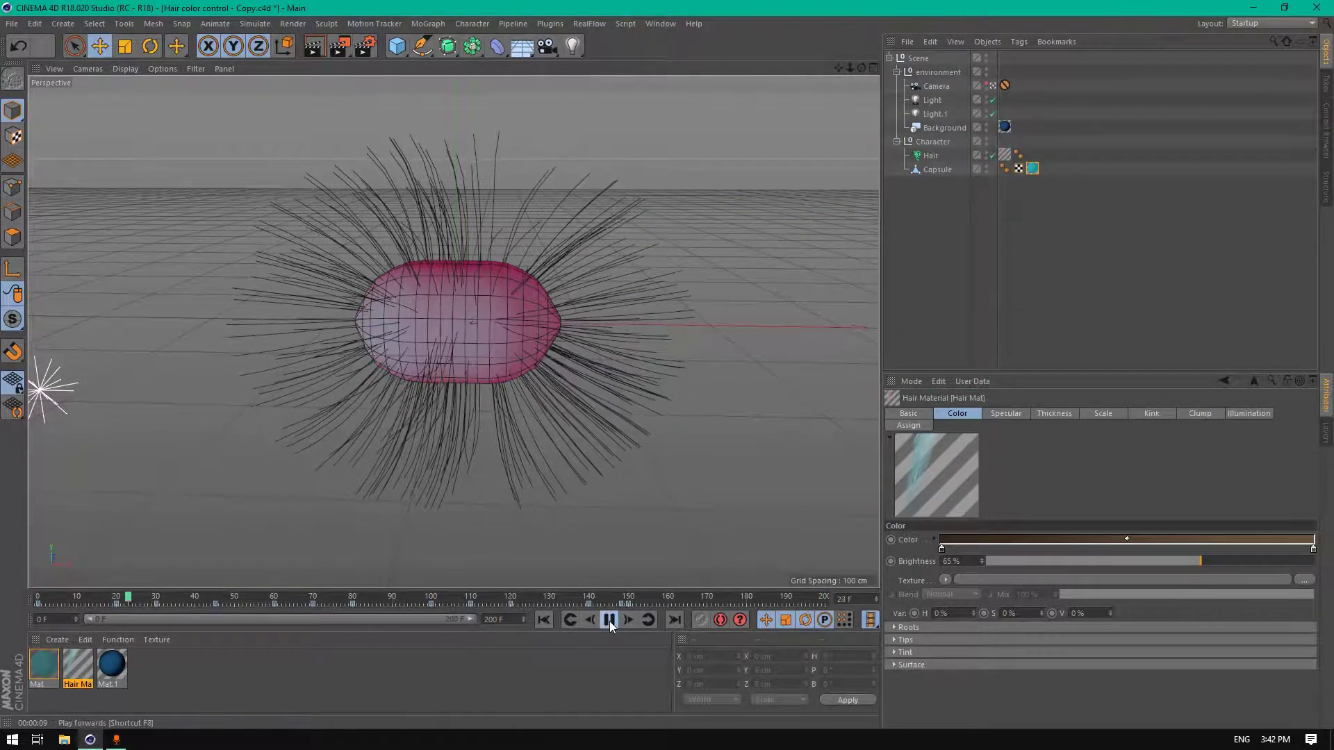
left_click(610, 621)
left_click(610, 621)
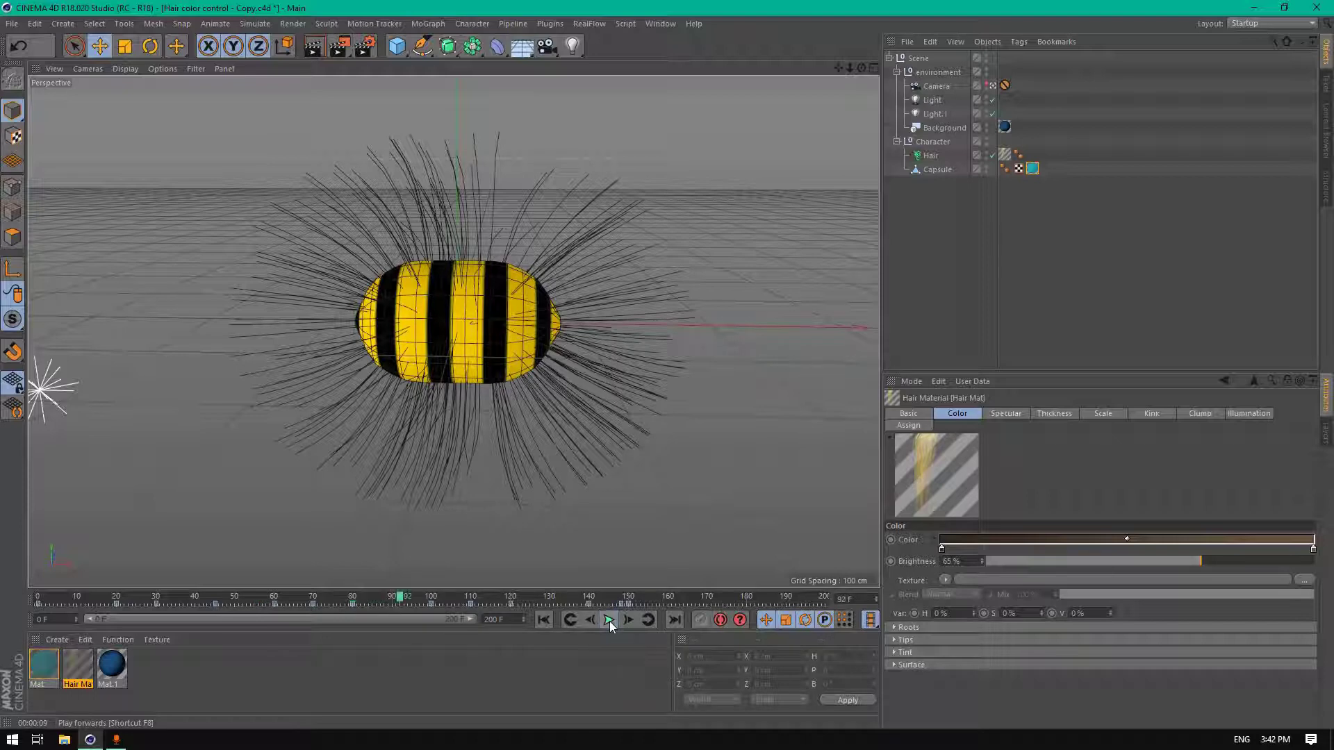
left_click(610, 621)
left_click(609, 621)
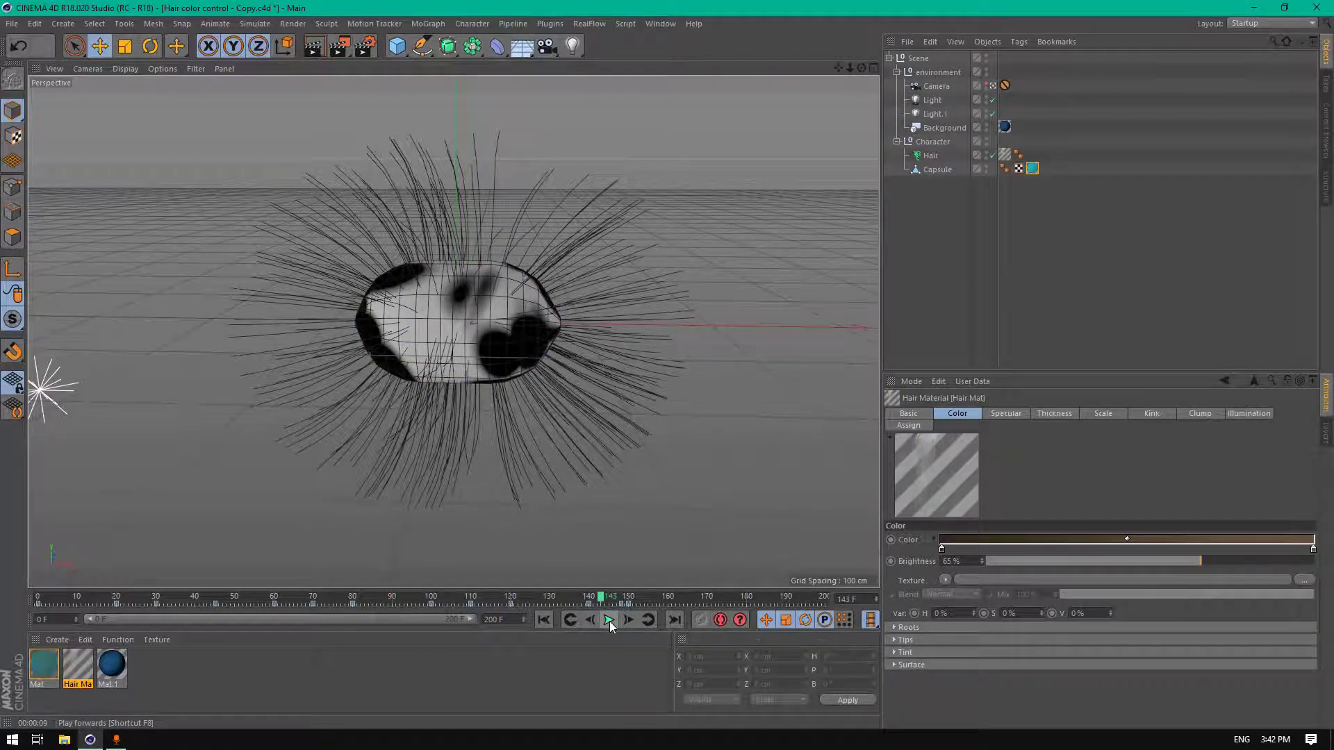
Replay the animation from frame 0, stop at frame 50 and render the active view to check the hair
left_click_drag(601, 601, 37, 532)
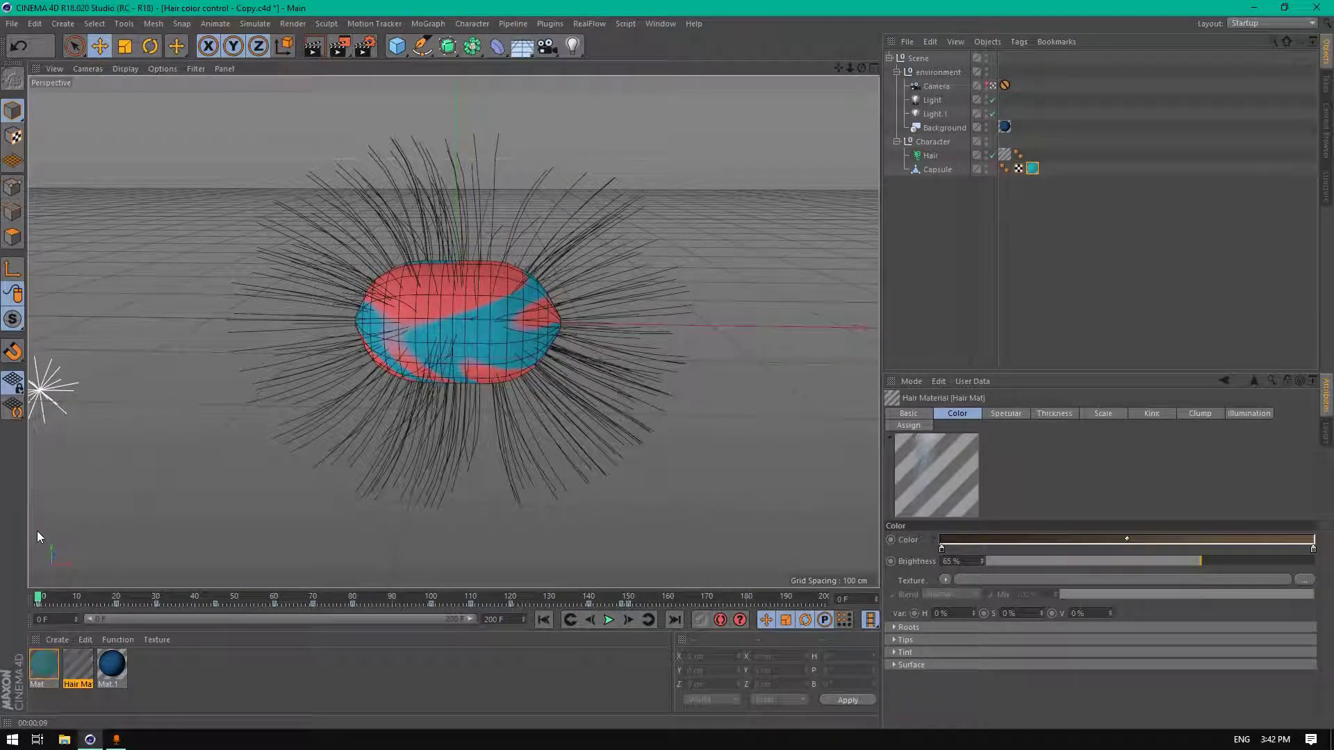
left_click(609, 619)
left_click(611, 621)
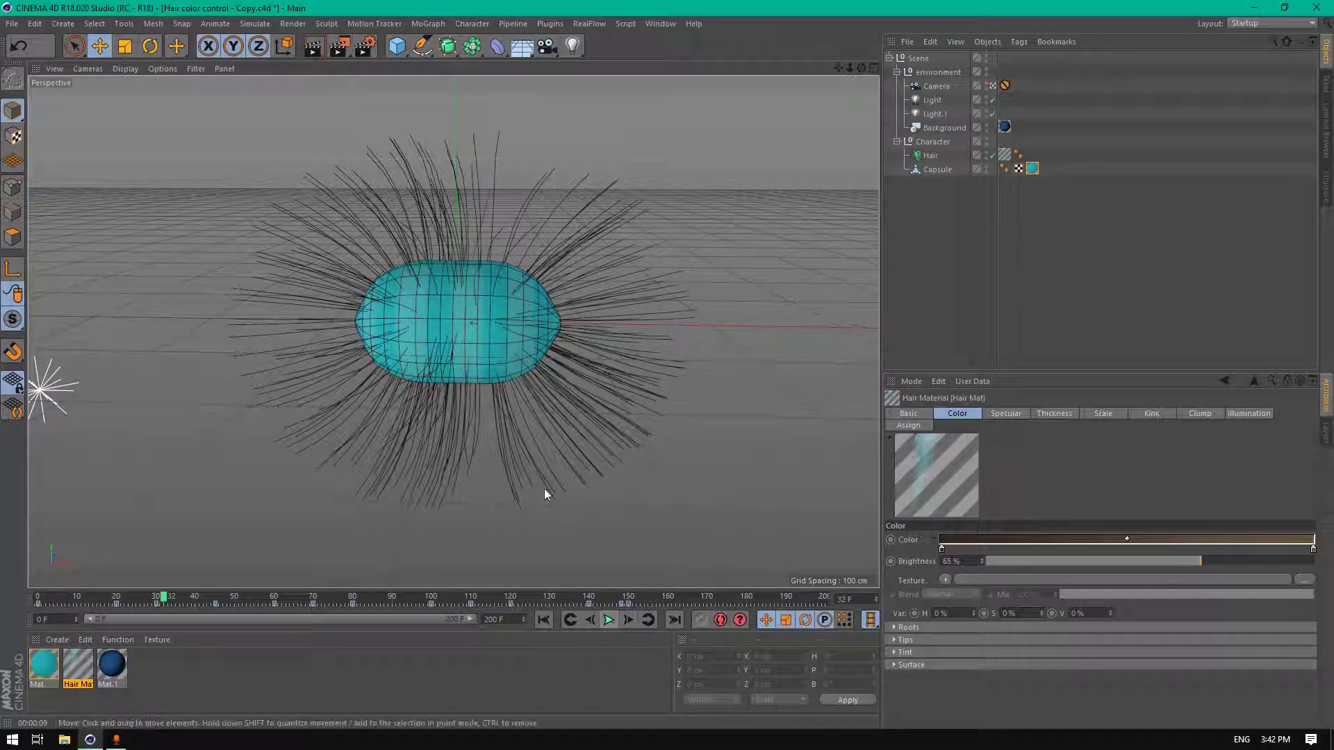
left_click(609, 620)
left_click(610, 620)
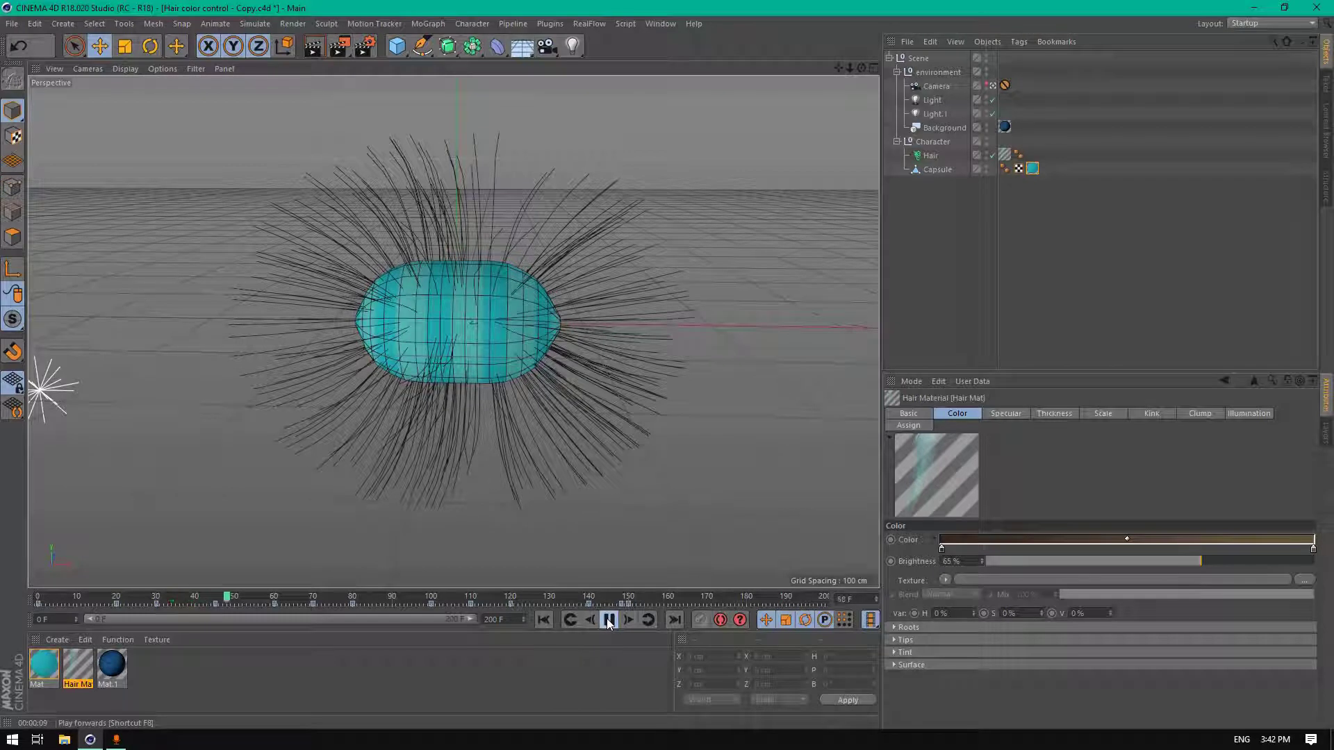
left_click(315, 47)
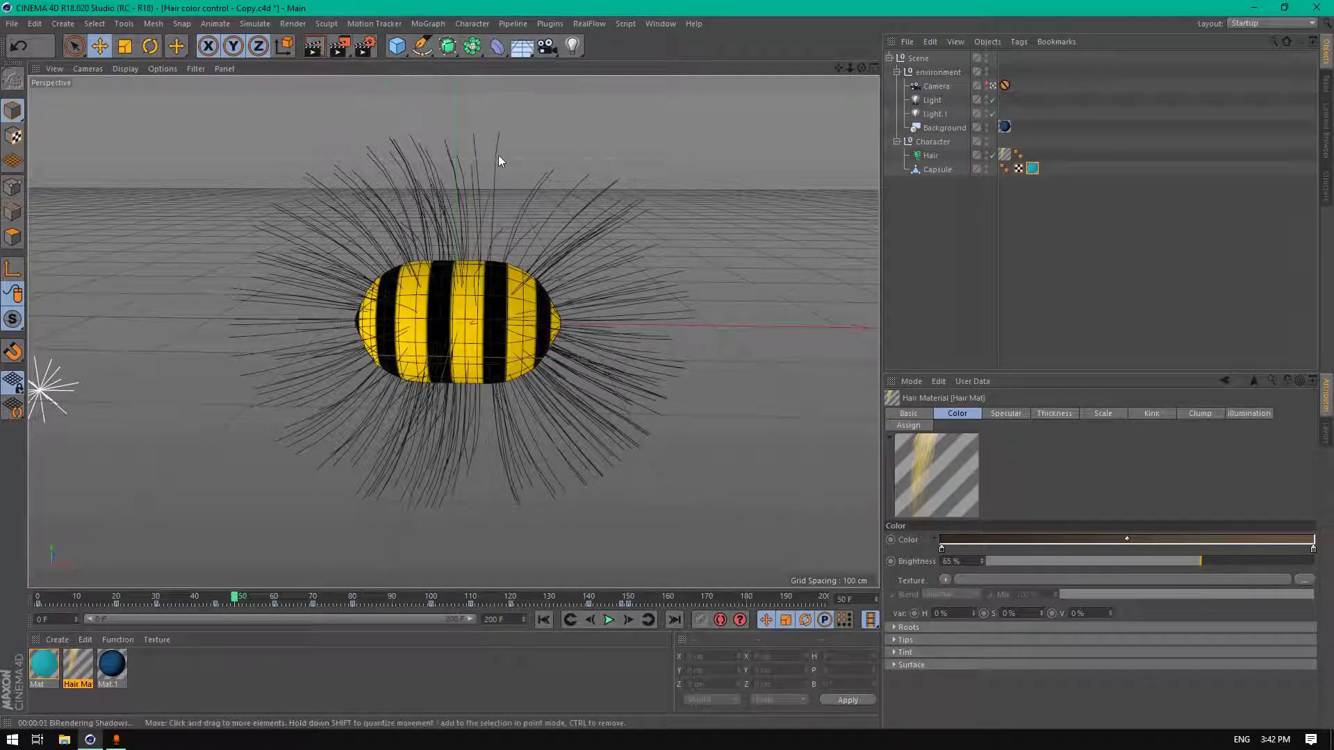
key("ctrl+r")
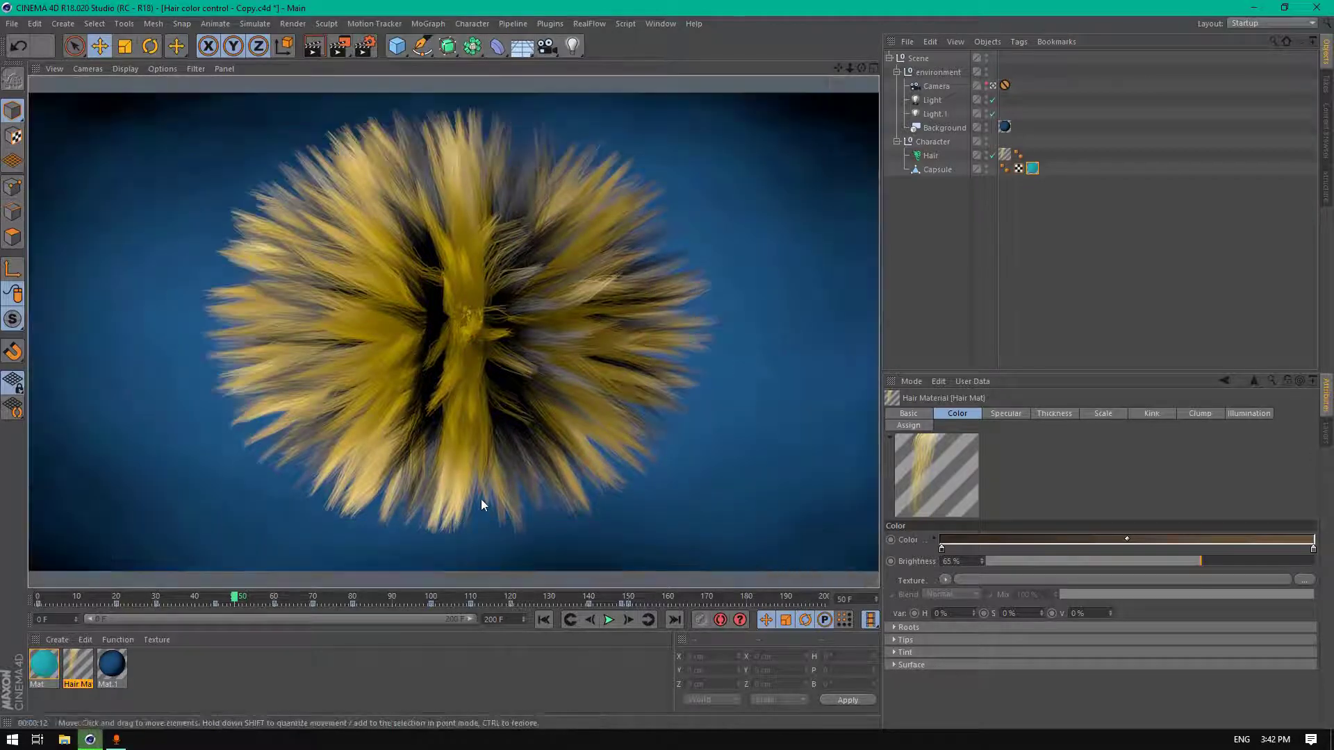
Play on through the animation and render the active view at frames 86 and 121
left_click(608, 621)
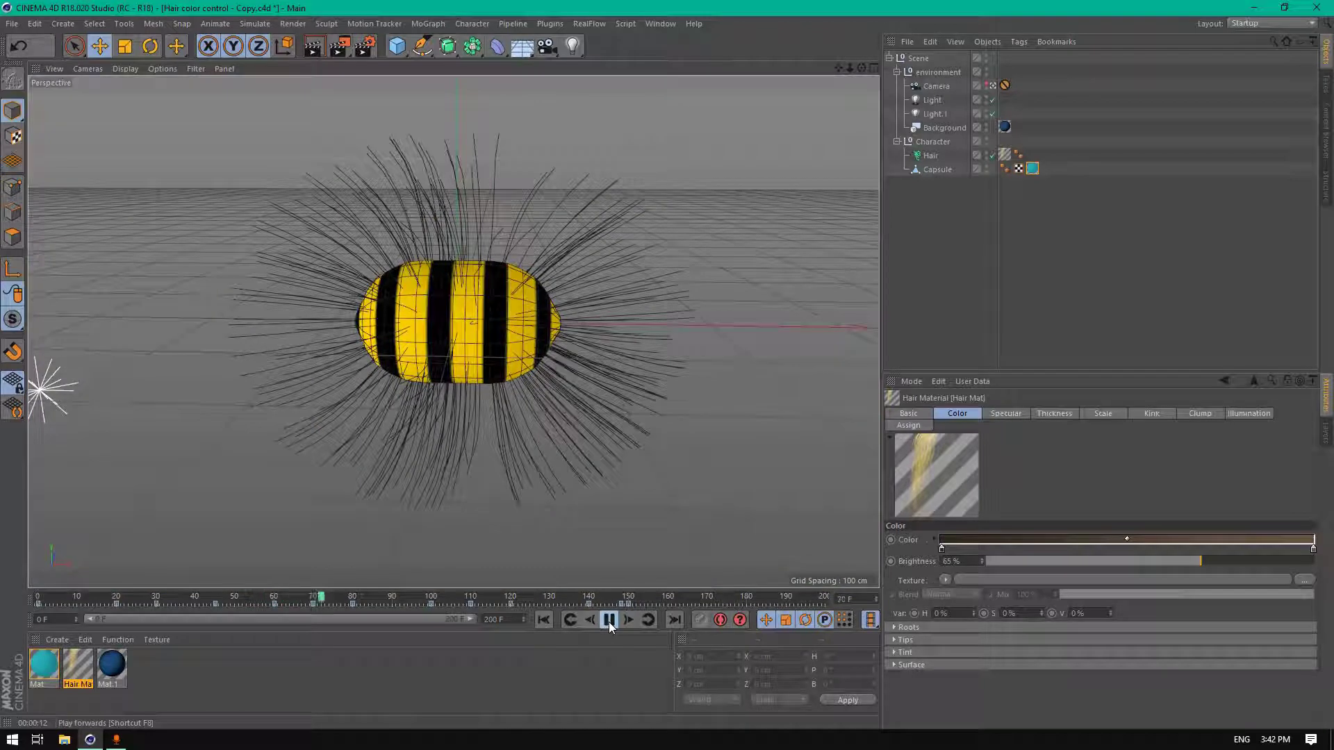
left_click(608, 620)
left_click(609, 620)
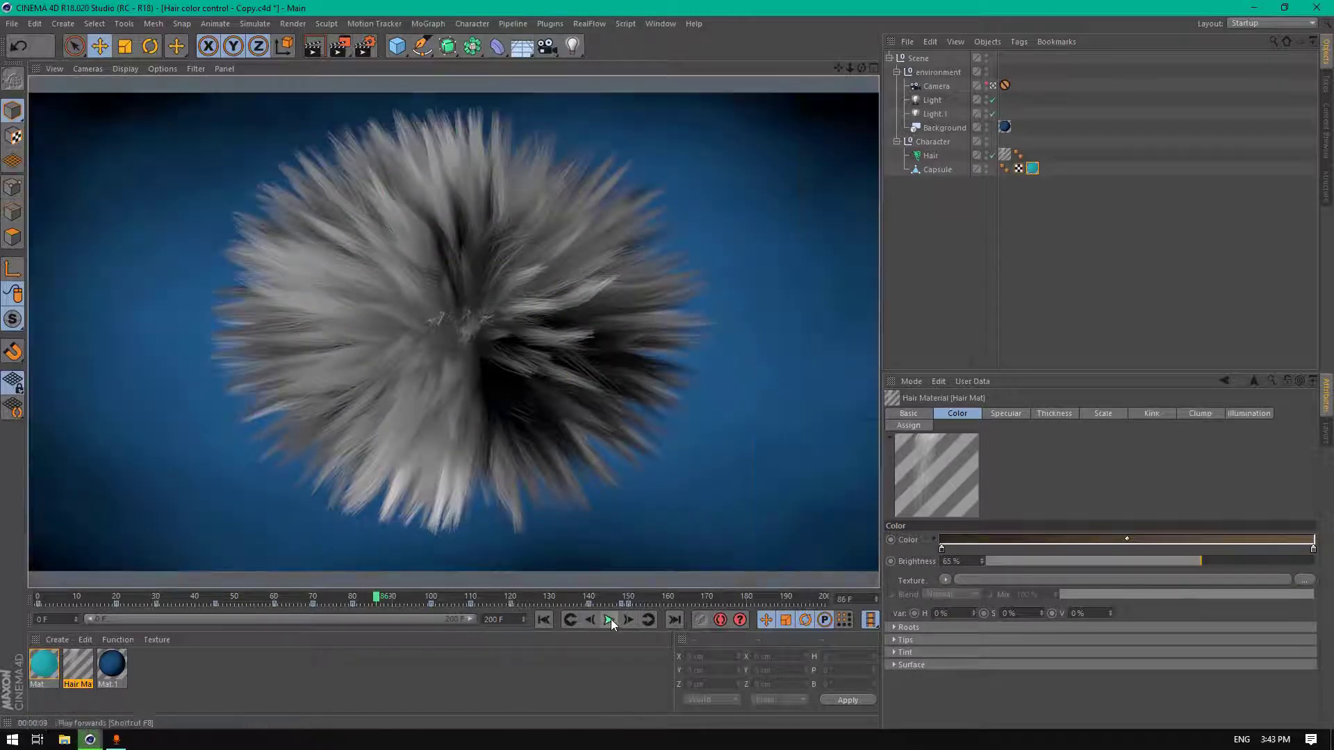
left_click(608, 620)
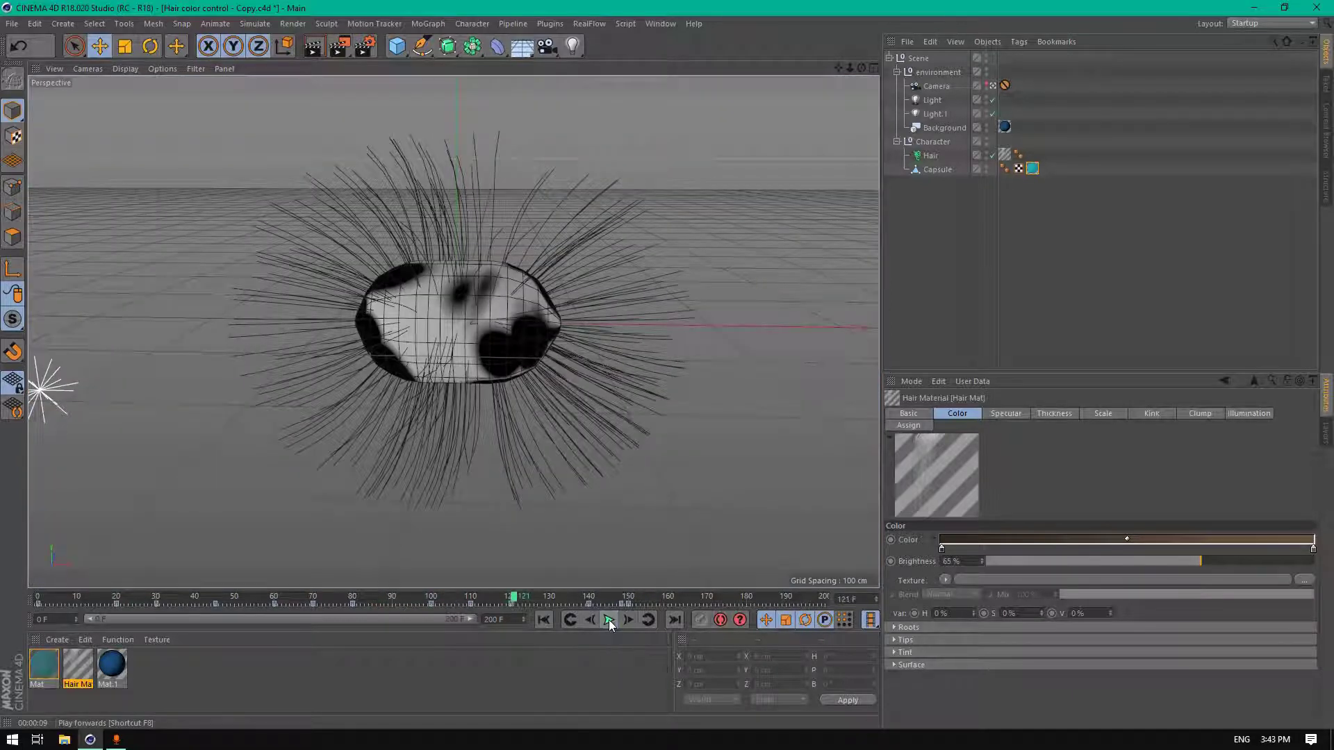
left_click(320, 54)
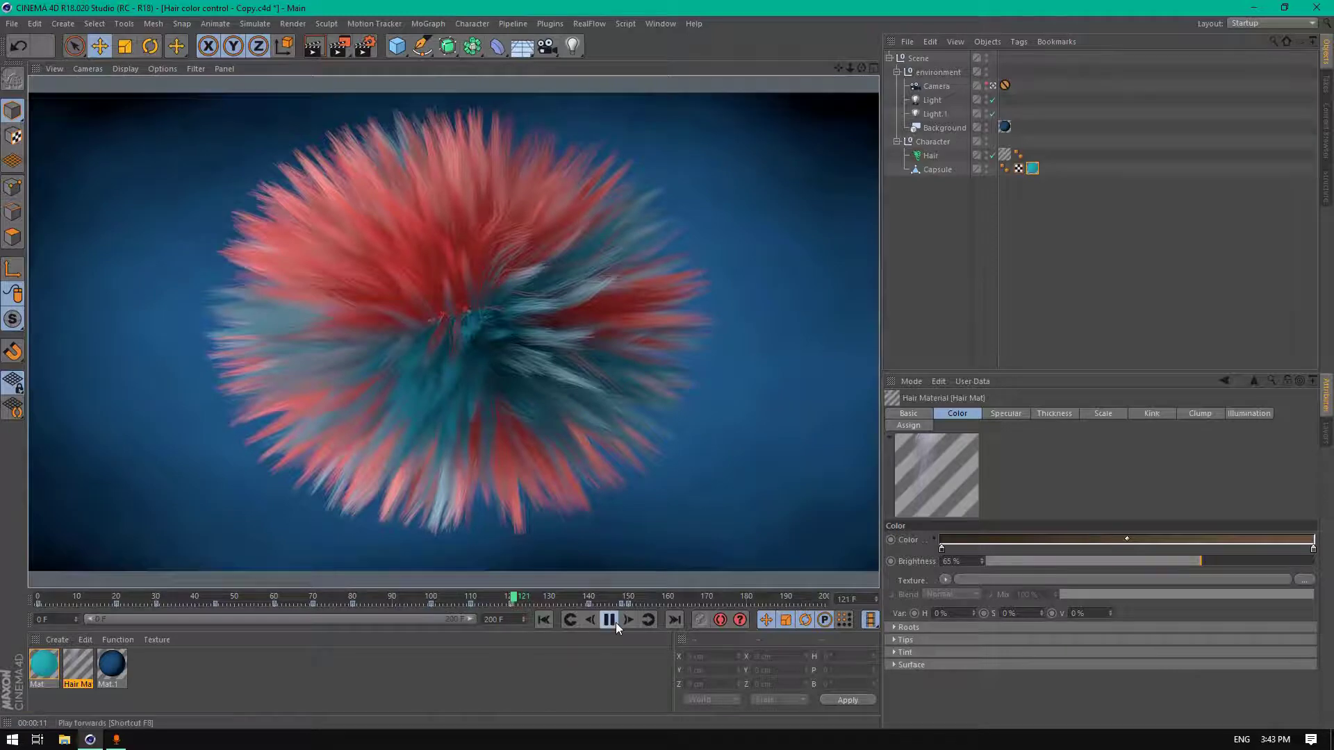
Advance the animation to frame 153 and render the active view to check the hair colour
left_click(616, 622)
left_click(609, 620)
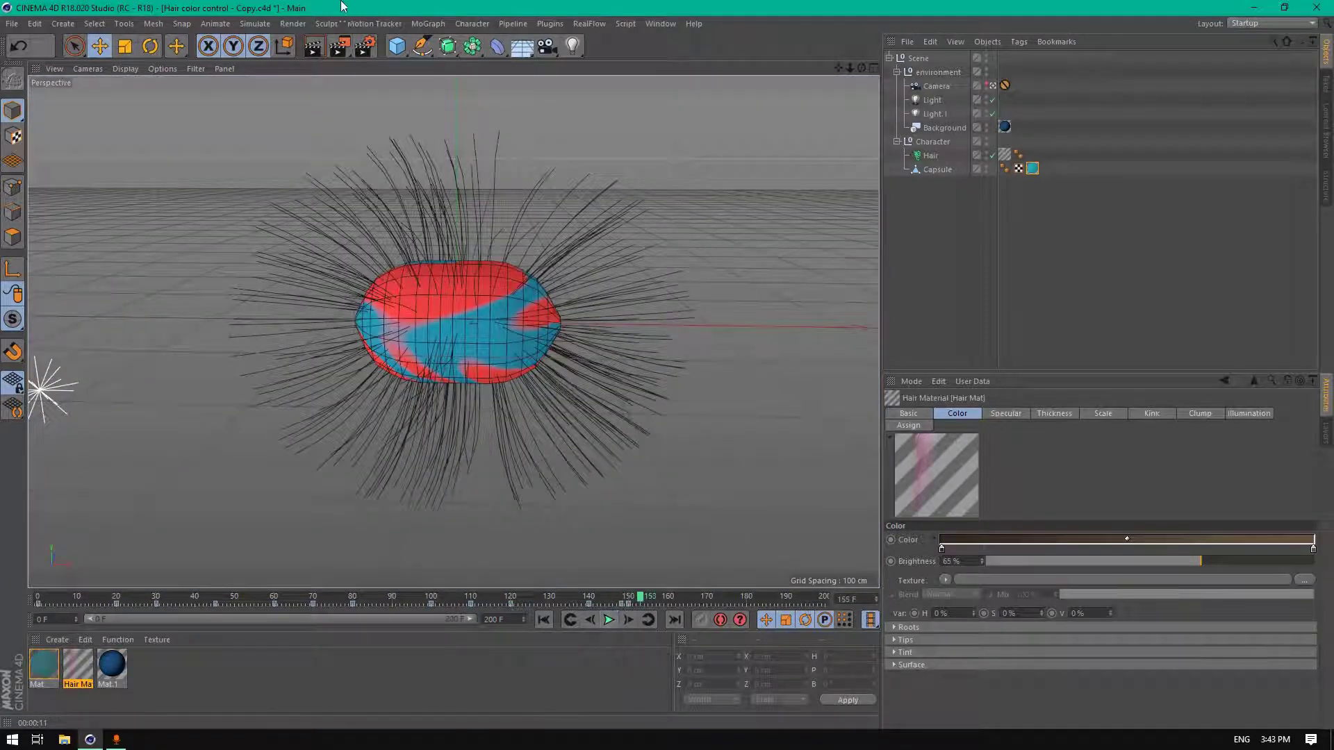
left_click(314, 50)
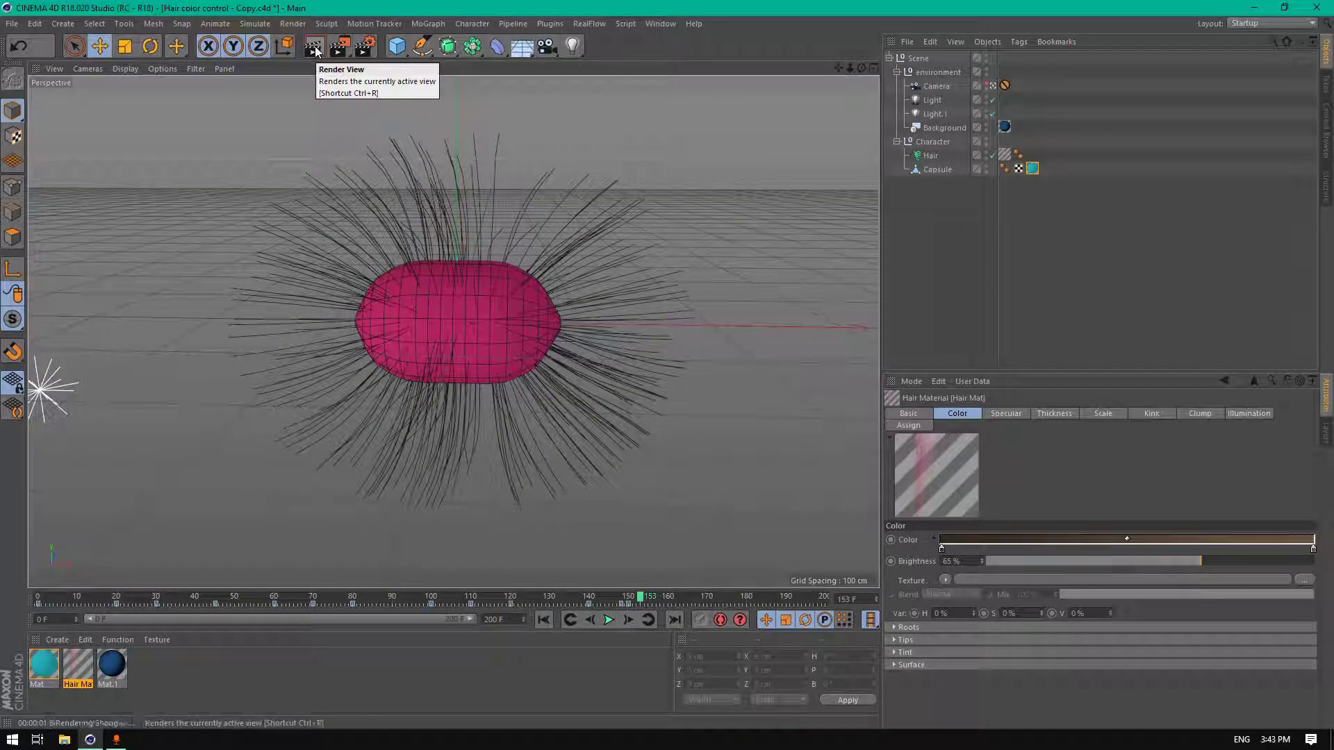